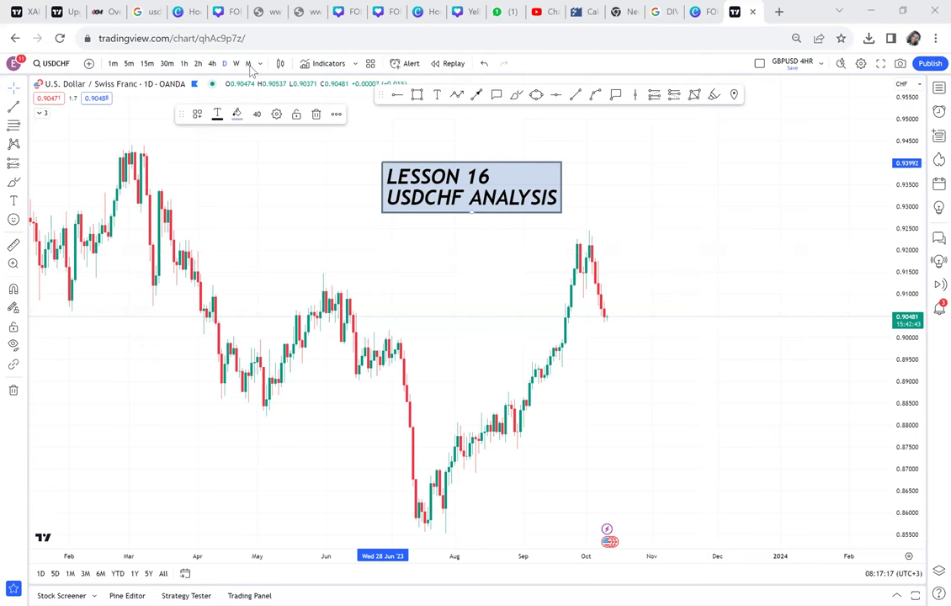
# Switch the USDCHF chart to the monthly timeframe and draw a horizontal ray at about 0.87779 starting in January 2011.
pyautogui.click(248, 65)
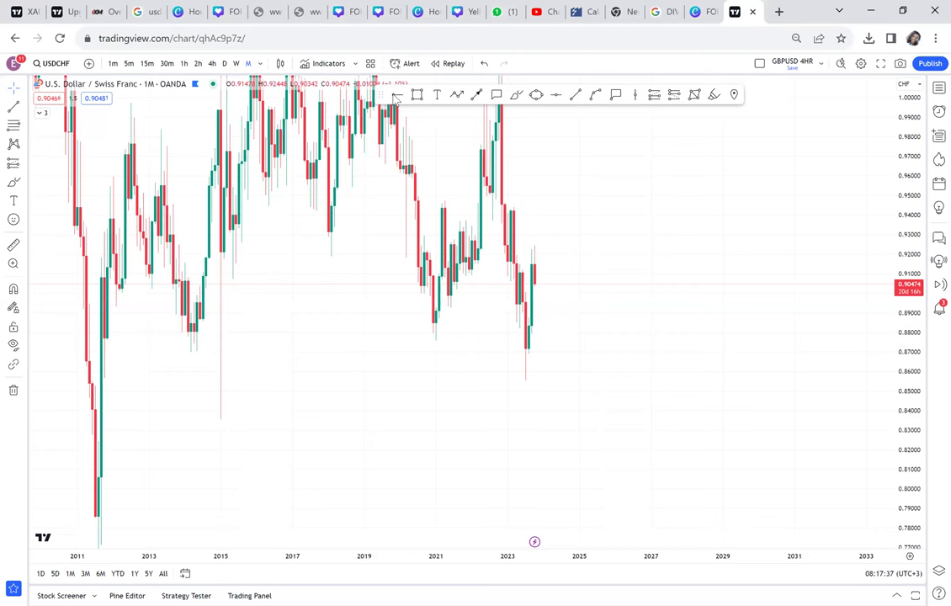
pyautogui.click(76, 337)
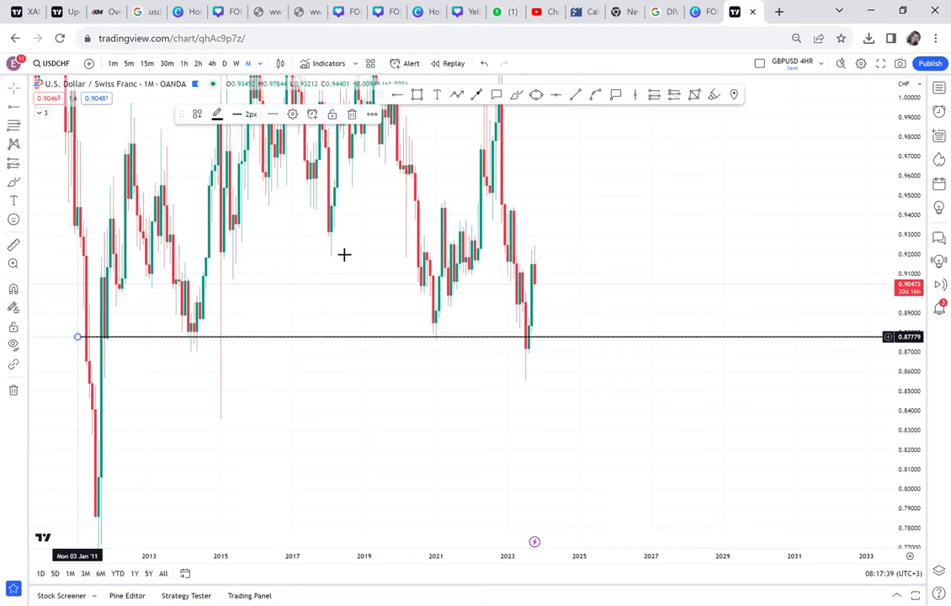
# Circle the five places where price touches the horizontal ray between 2011 and 2023 with the red brush.
pyautogui.click(518, 97)
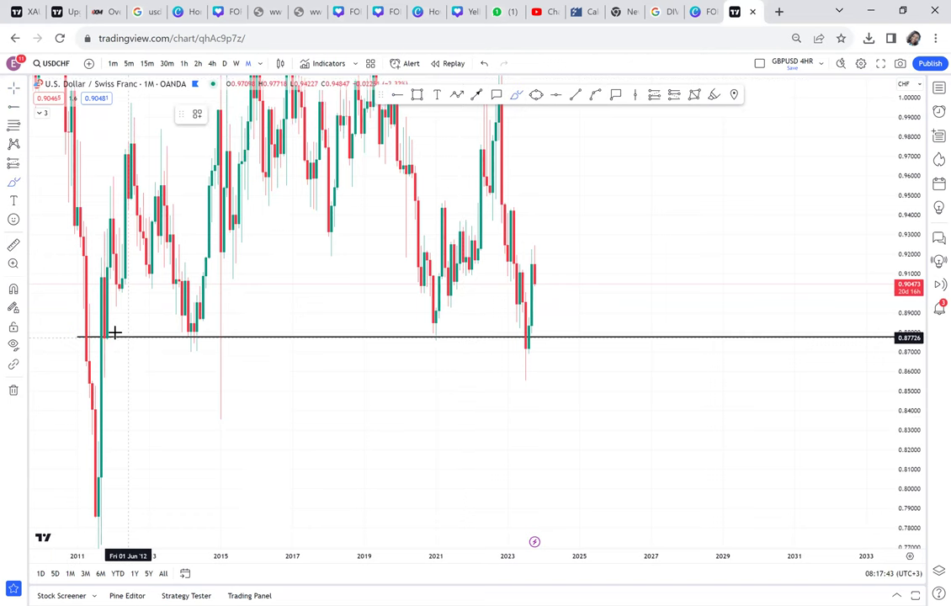
pyautogui.moveTo(113, 329); pyautogui.dragTo(122, 330)
pyautogui.moveTo(194, 326)
pyautogui.mouseDown()
pyautogui.moveTo(227, 316)
pyautogui.moveTo(233, 329)
pyautogui.moveTo(229, 320)
pyautogui.mouseUp()
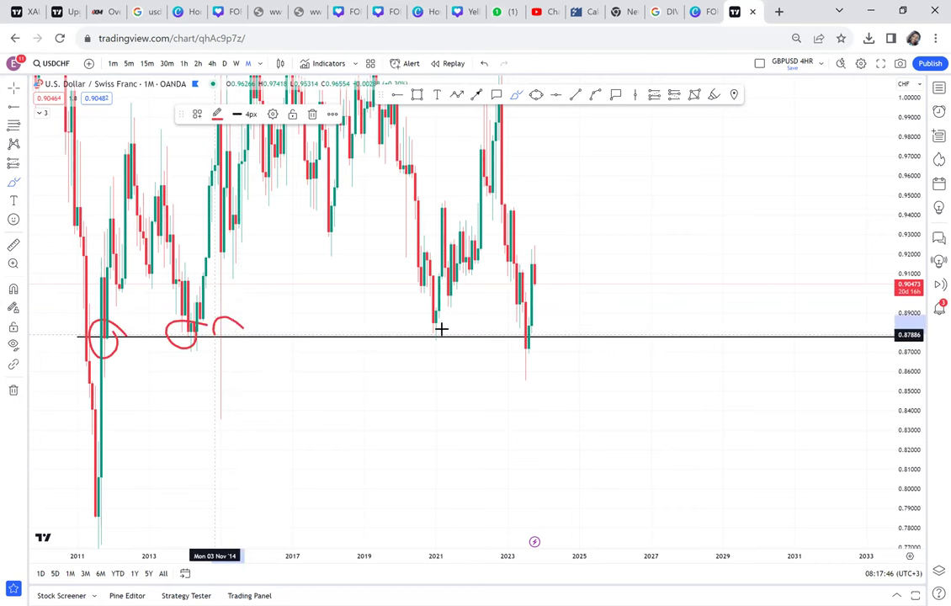
pyautogui.moveTo(442, 329); pyautogui.dragTo(439, 328)
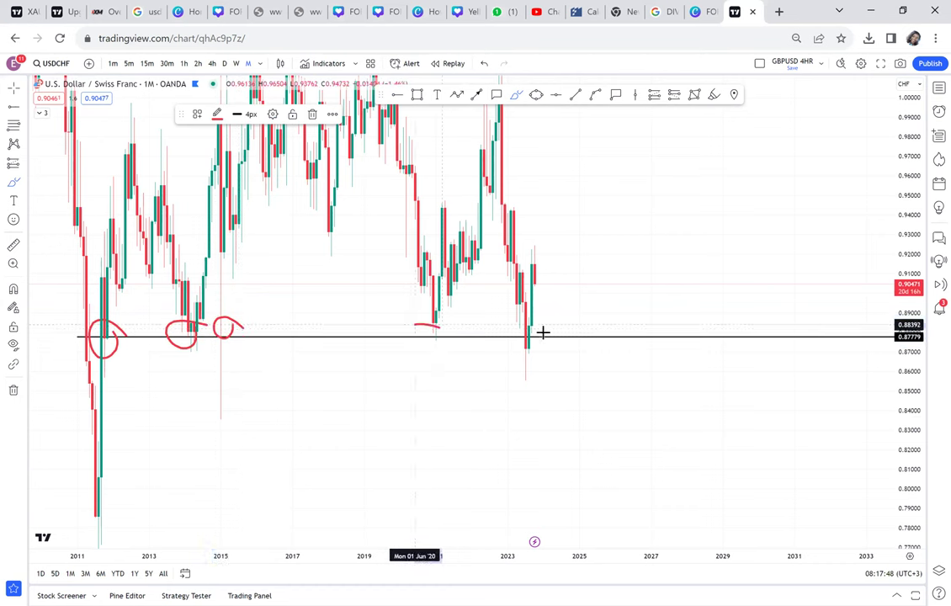
pyautogui.moveTo(546, 341); pyautogui.dragTo(558, 333)
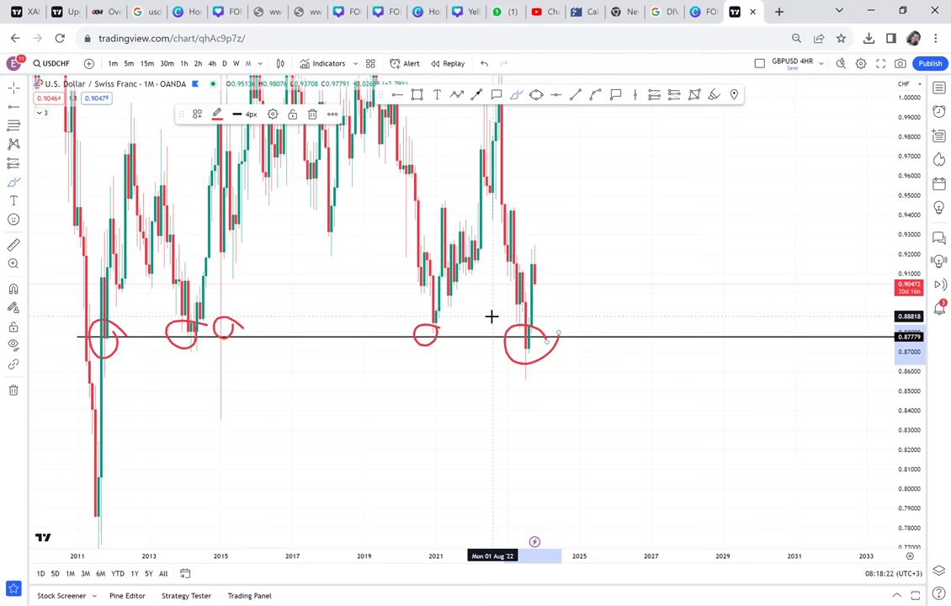
# Compress the price scale and remove the ray and all brush circles from the monthly chart.
pyautogui.moveTo(907, 348); pyautogui.dragTo(907, 421)
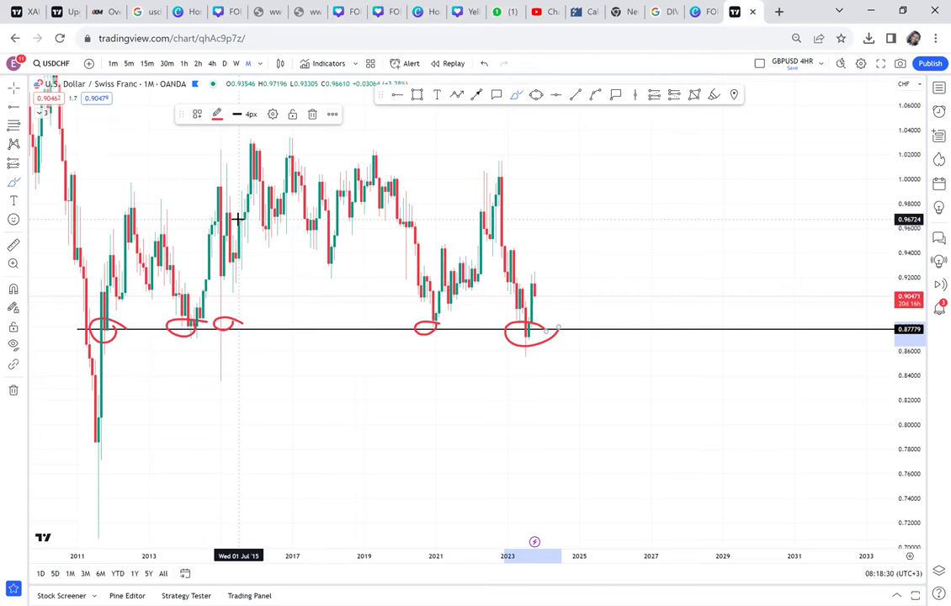
pyautogui.click(13, 390)
pyautogui.click(59, 389)
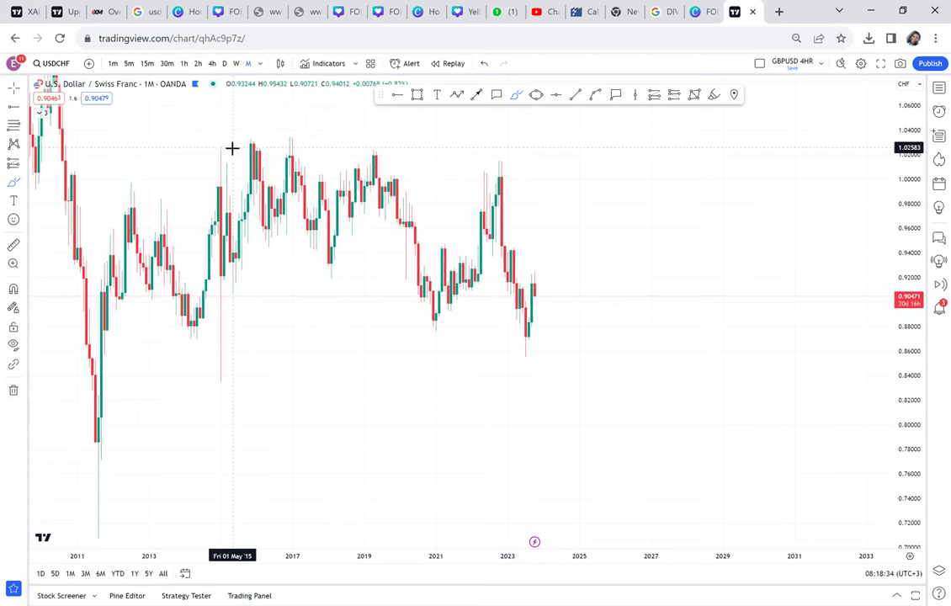
# Switch to the weekly timeframe and draw arrows along the decline from about 1.01903 to 0.85516 and along the rally that follows.
pyautogui.click(236, 64)
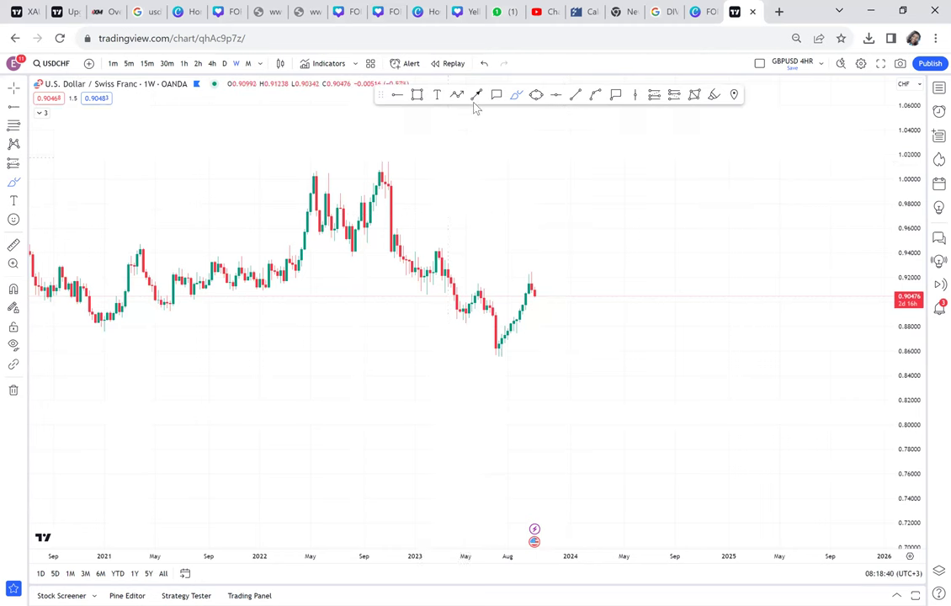
pyautogui.moveTo(358, 157)
pyautogui.mouseDown()
pyautogui.moveTo(460, 276)
pyautogui.moveTo(492, 325)
pyautogui.moveTo(495, 355)
pyautogui.mouseUp()
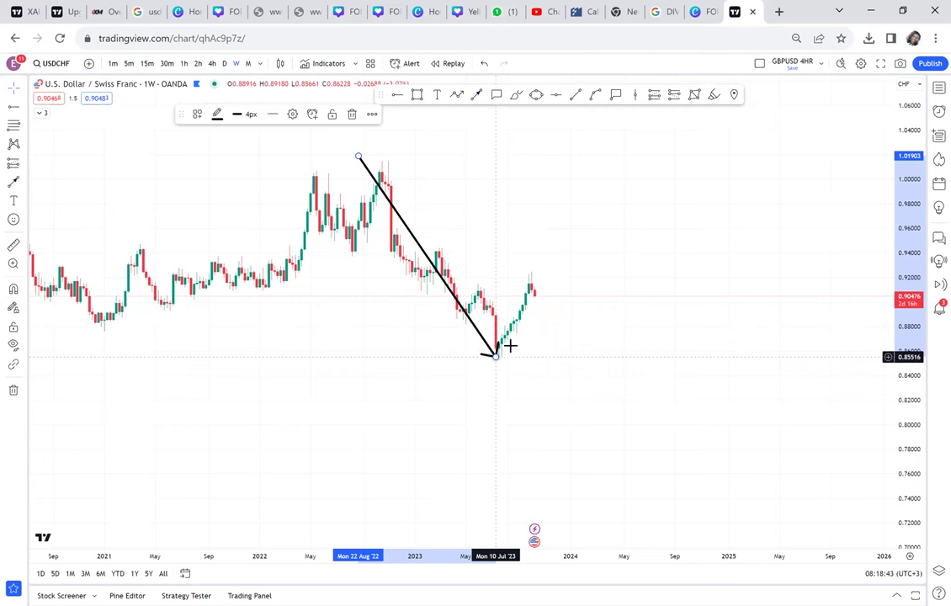
pyautogui.click(476, 95)
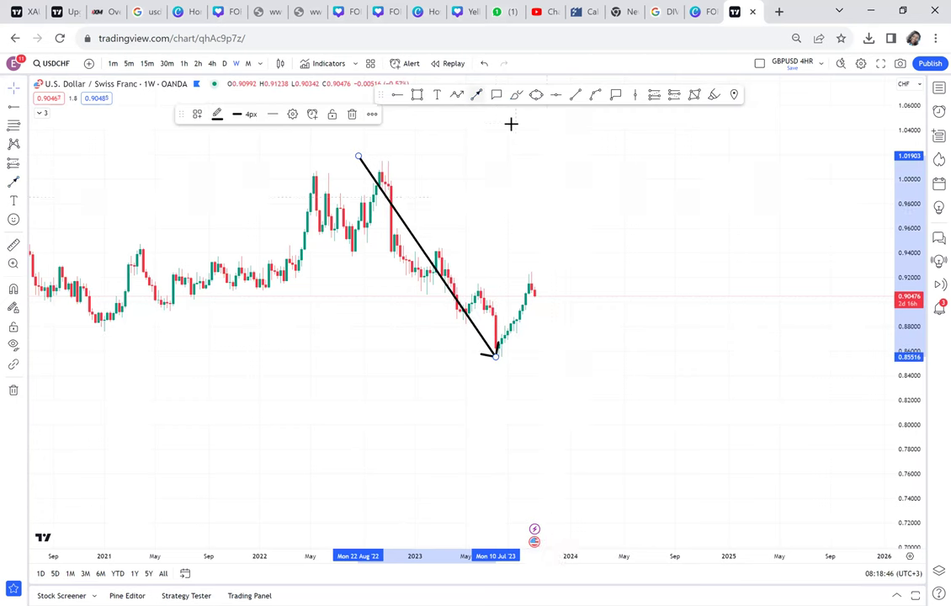
pyautogui.moveTo(509, 362); pyautogui.dragTo(555, 278)
pyautogui.click(762, 283)
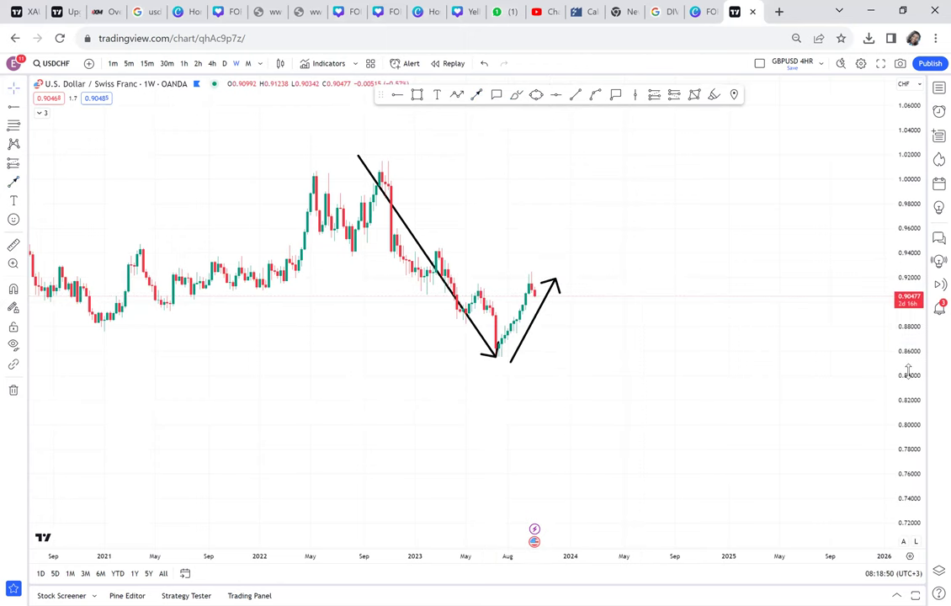
# Delete the downward arrow that marks the decline.
pyautogui.moveTo(876, 285); pyautogui.dragTo(863, 255)
pyautogui.moveTo(753, 236); pyautogui.dragTo(321, 207)
pyautogui.click(320, 201)
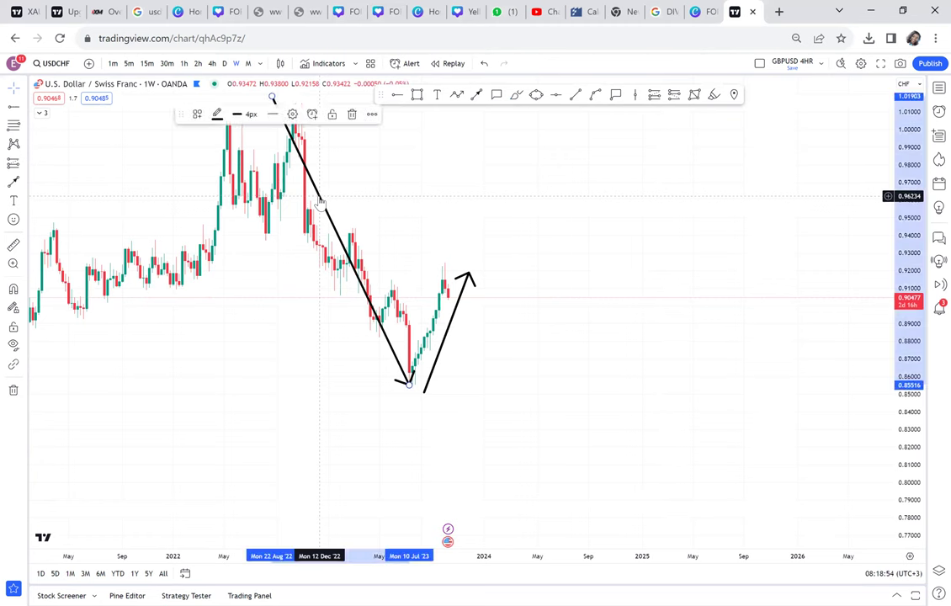
pyautogui.press('Delete')
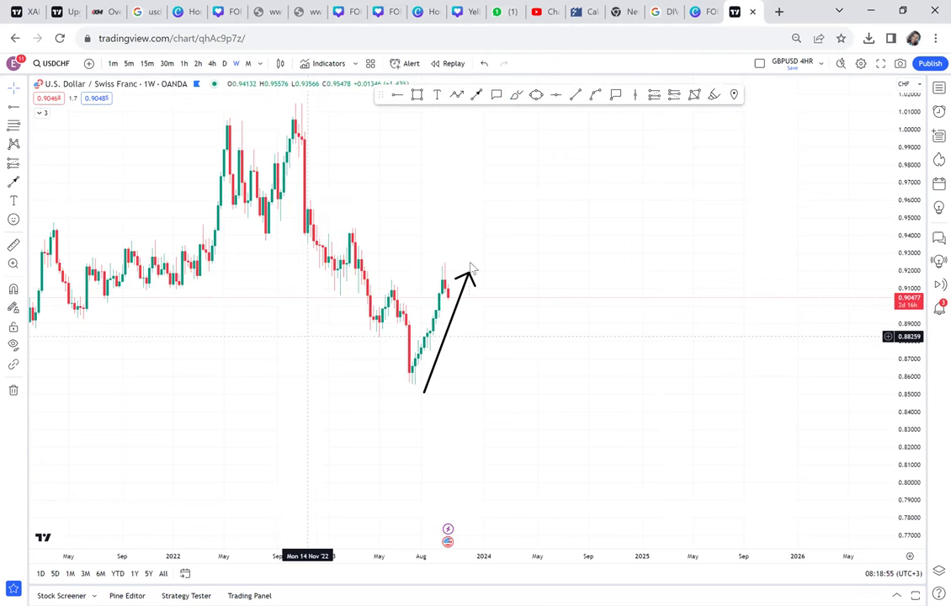
# Stretch the tip of the upward arrow to about 0.92128.
pyautogui.moveTo(467, 275)
pyautogui.mouseDown()
pyautogui.moveTo(483, 250)
pyautogui.moveTo(451, 294)
pyautogui.moveTo(452, 272)
pyautogui.moveTo(460, 278)
pyautogui.mouseUp()
pyautogui.moveTo(480, 343); pyautogui.dragTo(474, 269)
pyautogui.moveTo(563, 238); pyautogui.dragTo(512, 236)
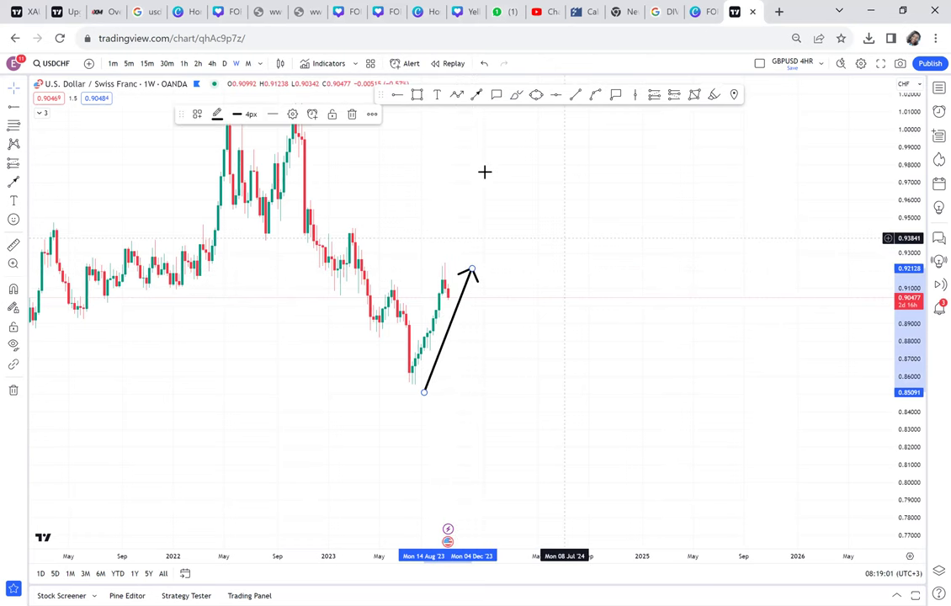
# Add a text label reading "REVERSAL / RETRACEMENT" in the empty area above and beyond the latest candles.
pyautogui.click(440, 101)
pyautogui.click(488, 173)
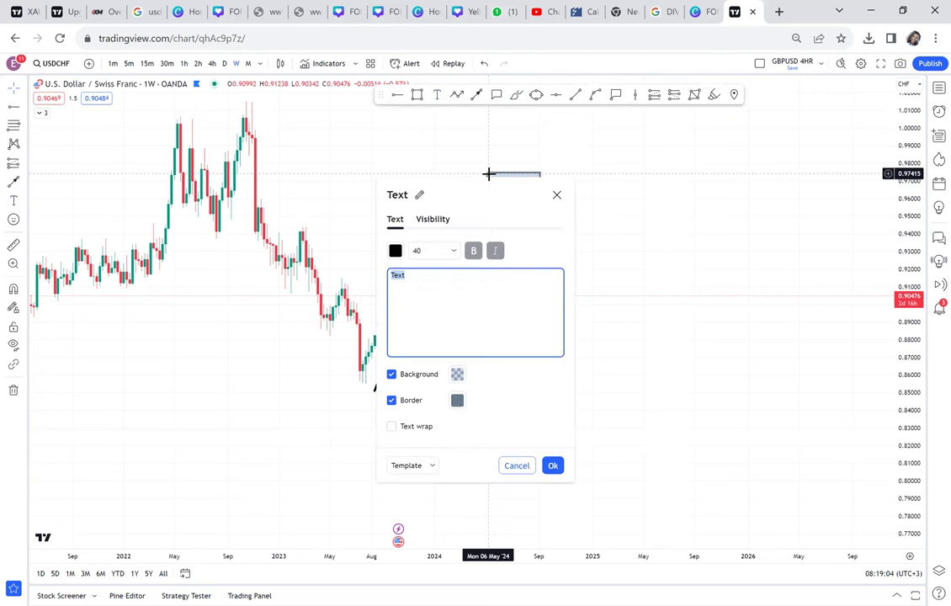
pyautogui.write('REVERSAL')
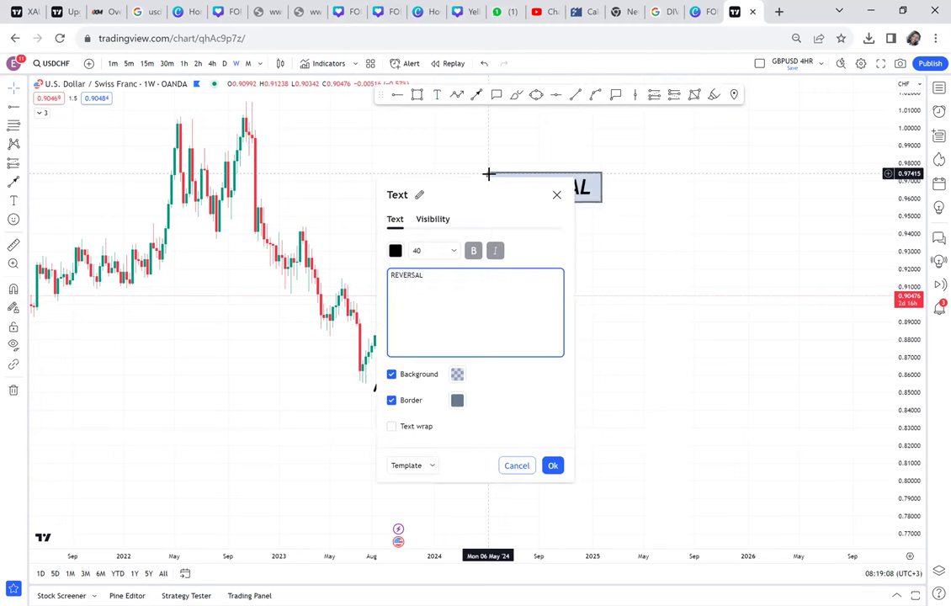
pyautogui.write(' / RET')
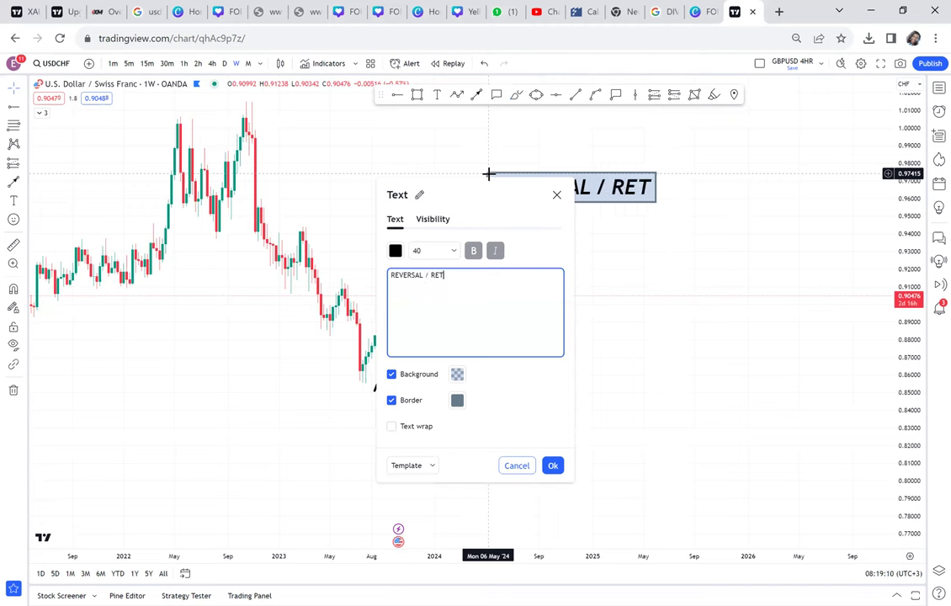
pyautogui.write('RACEM')
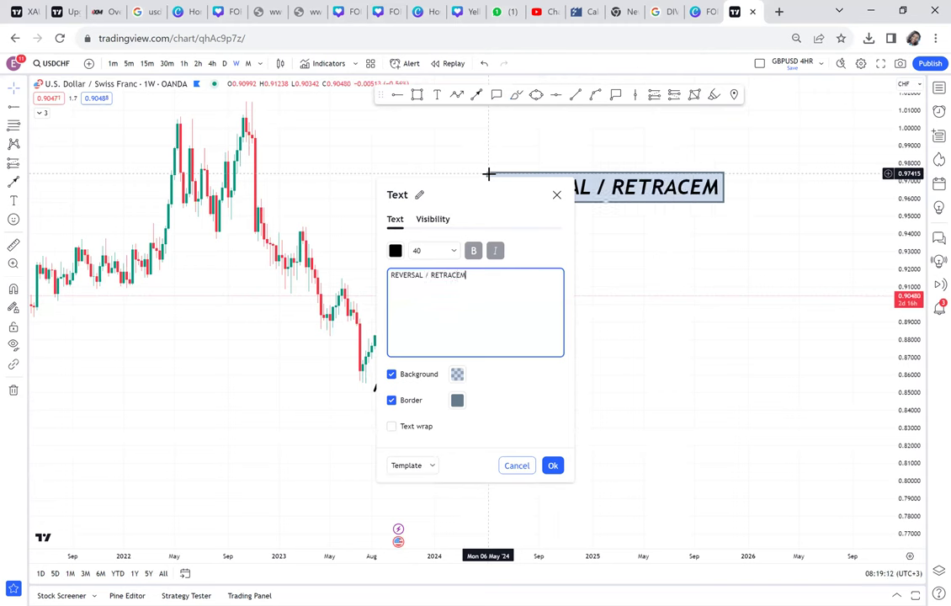
pyautogui.write('ENT')
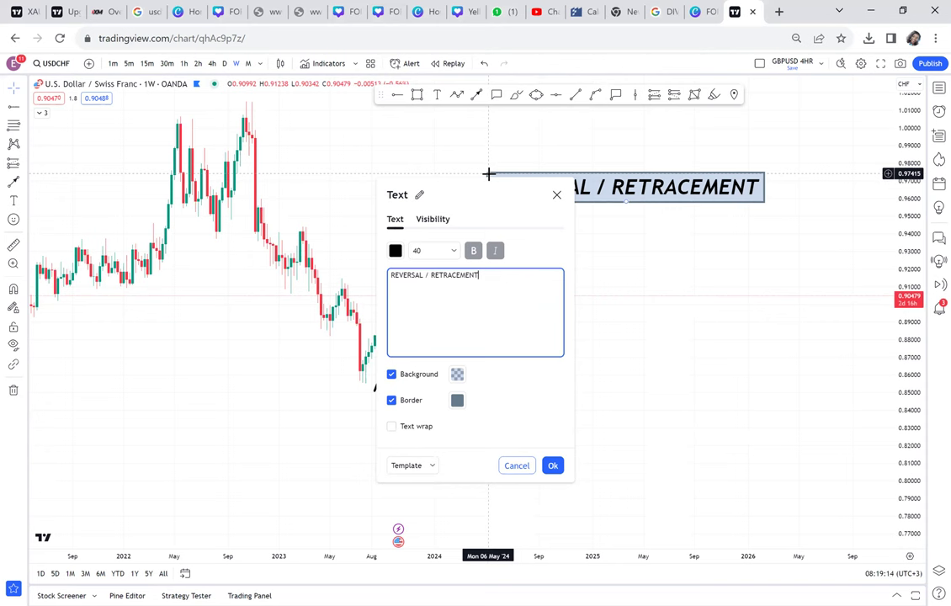
pyautogui.click(583, 235)
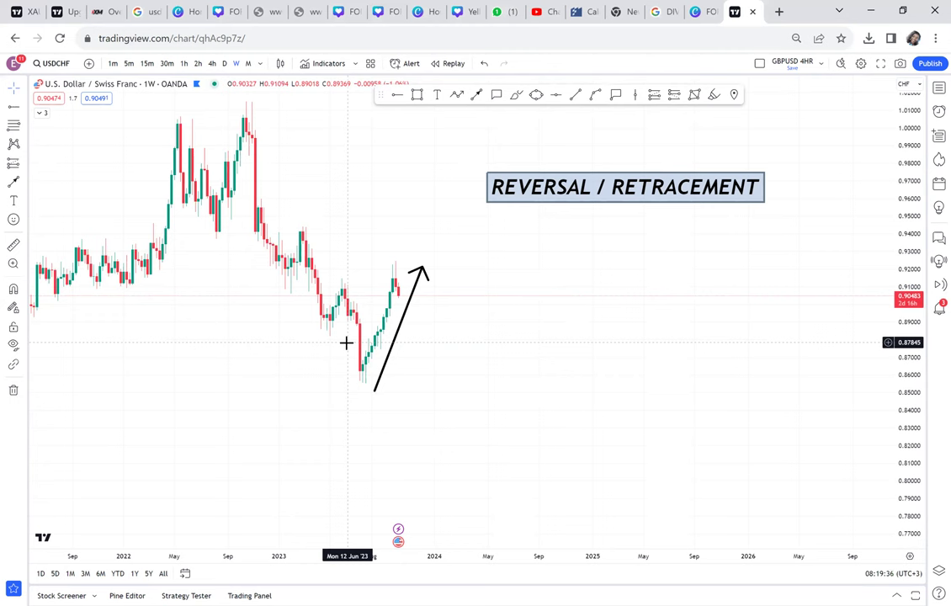
# Delete the upward arrow and draw a rectangle zone from about 0.91478 to 0.90799, spanning March 2023 to March 2024.
pyautogui.click(401, 331)
pyautogui.press('Delete')
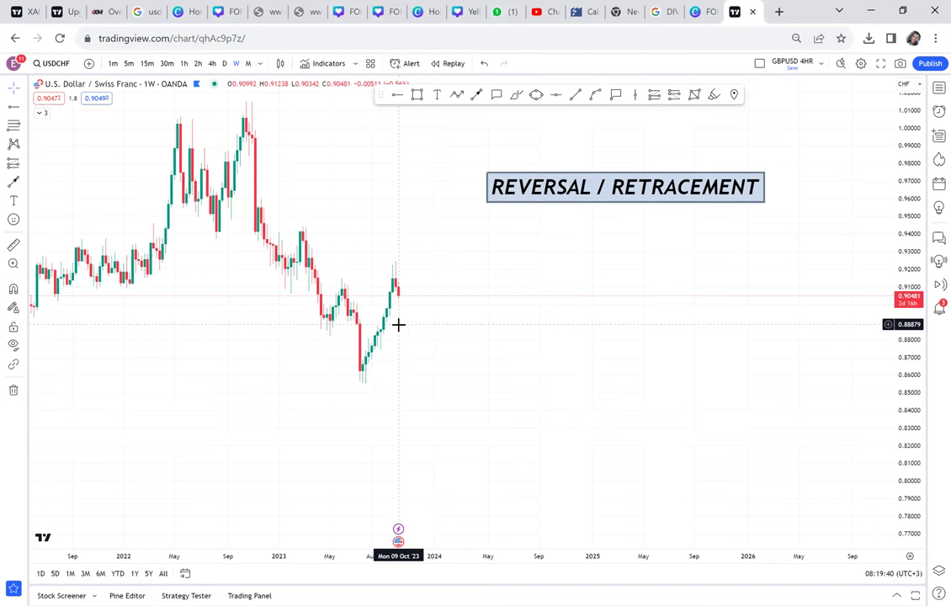
pyautogui.click(421, 95)
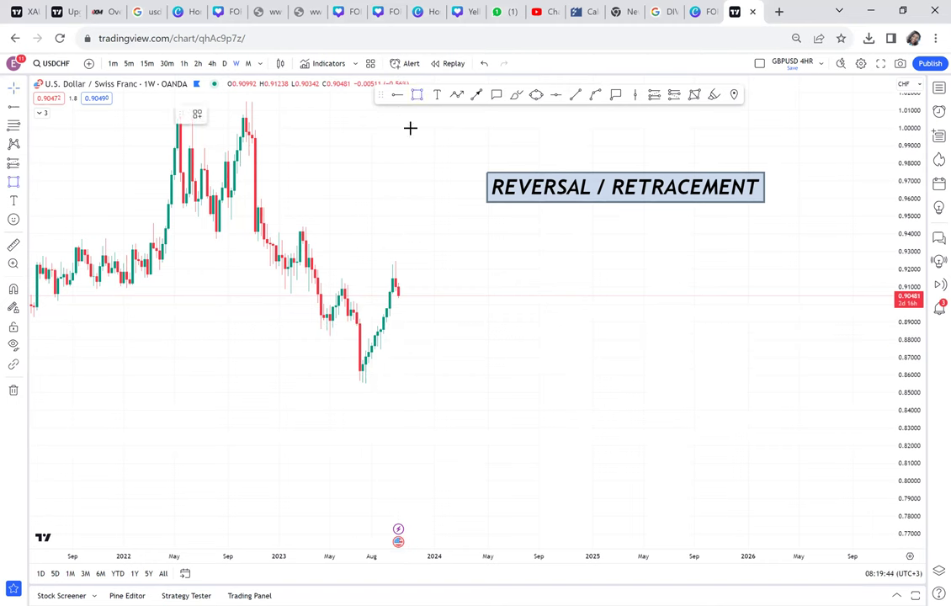
pyautogui.click(305, 278)
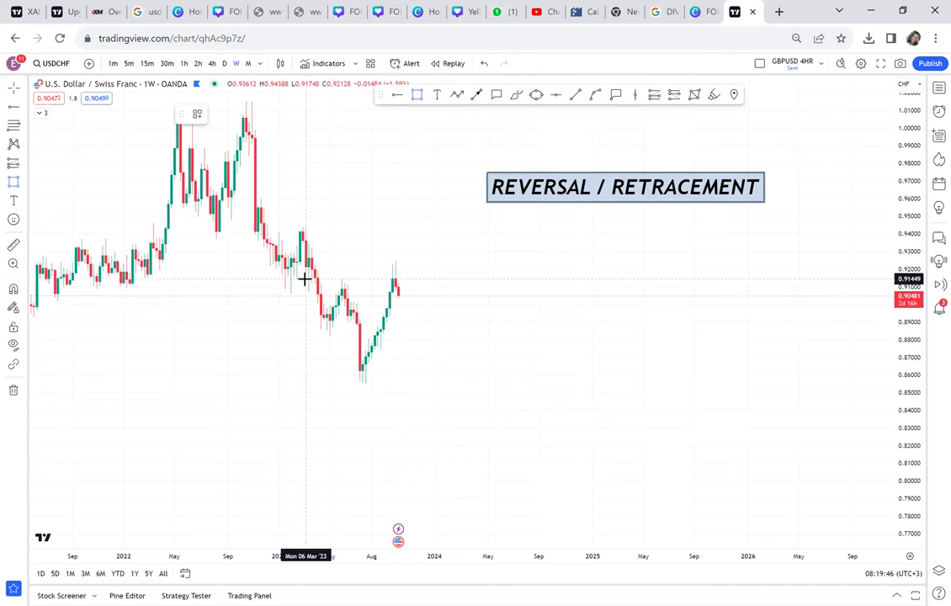
pyautogui.click(422, 283)
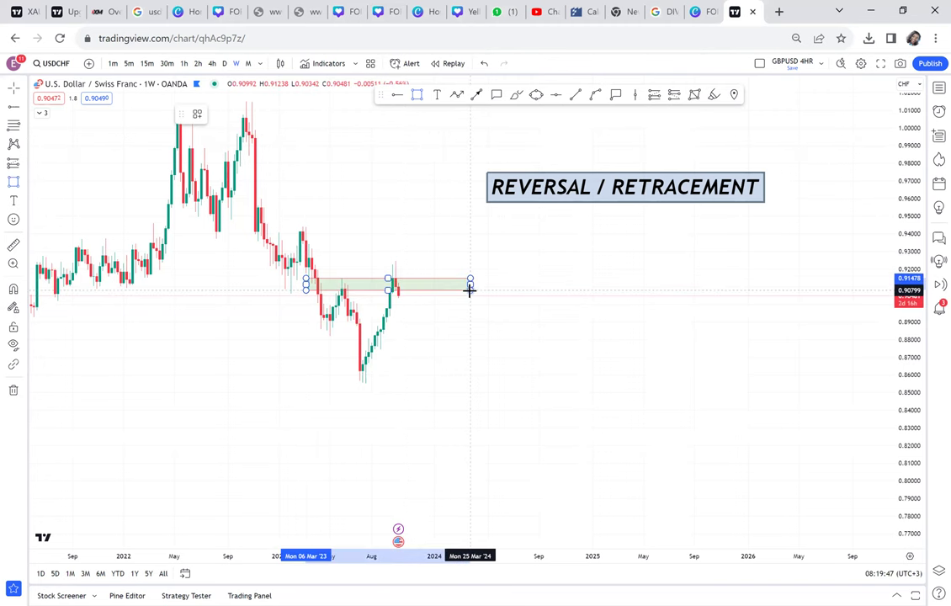
pyautogui.click(469, 290)
pyautogui.click(522, 283)
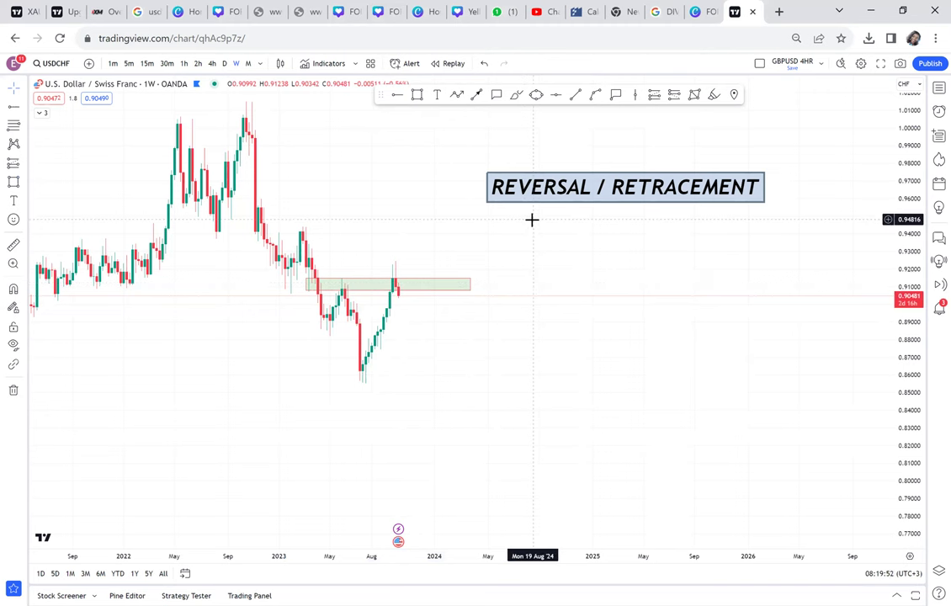
# Zoom in on the green rectangle zone to examine how the weekly candles react inside it.
pyautogui.click(341, 284)
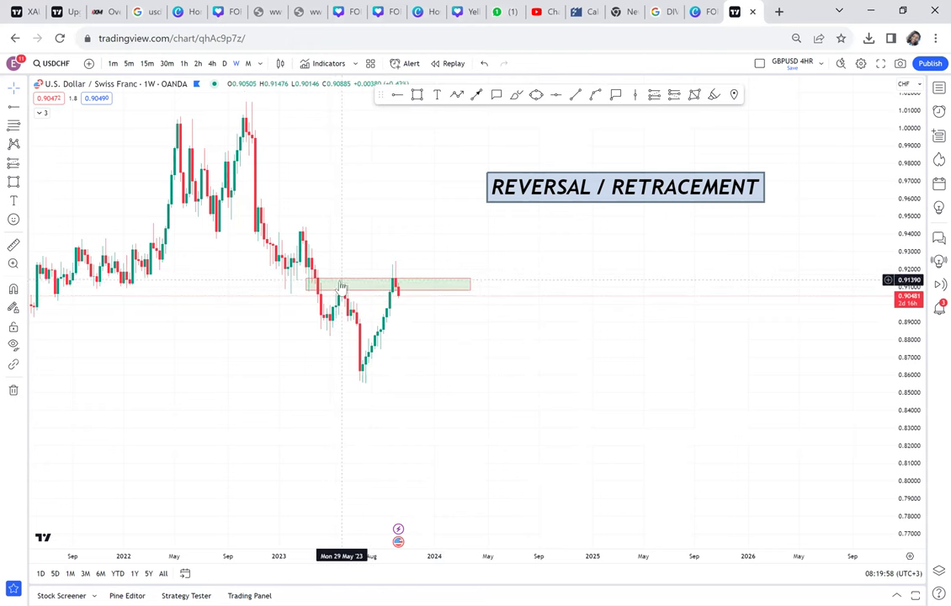
pyautogui.click(397, 305)
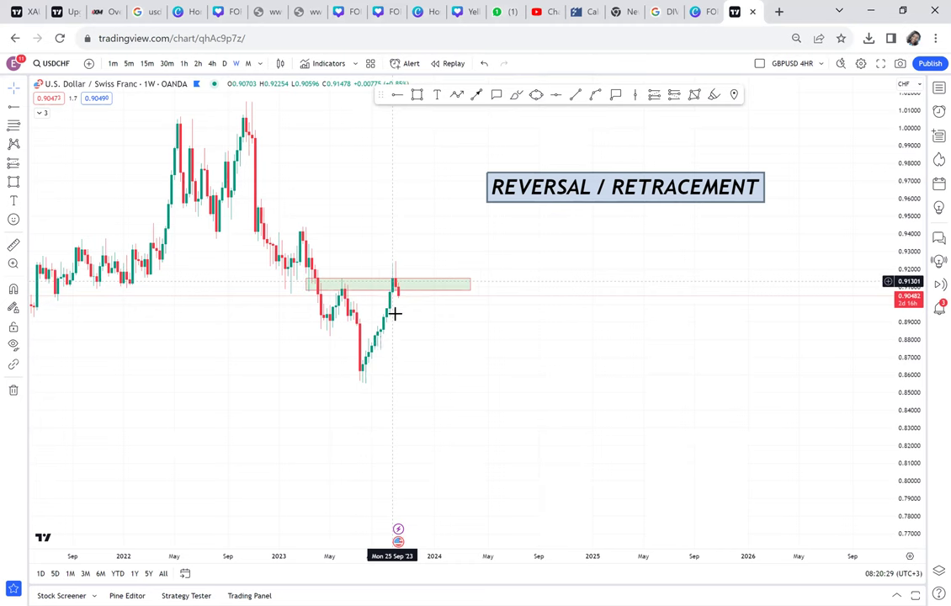
pyautogui.moveTo(331, 295); pyautogui.dragTo(340, 323)
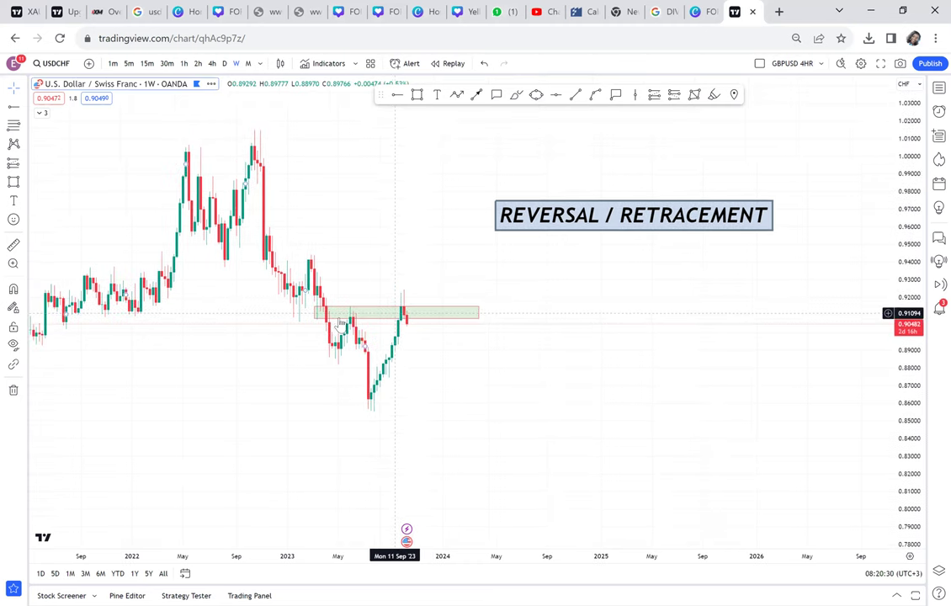
pyautogui.click(13, 265)
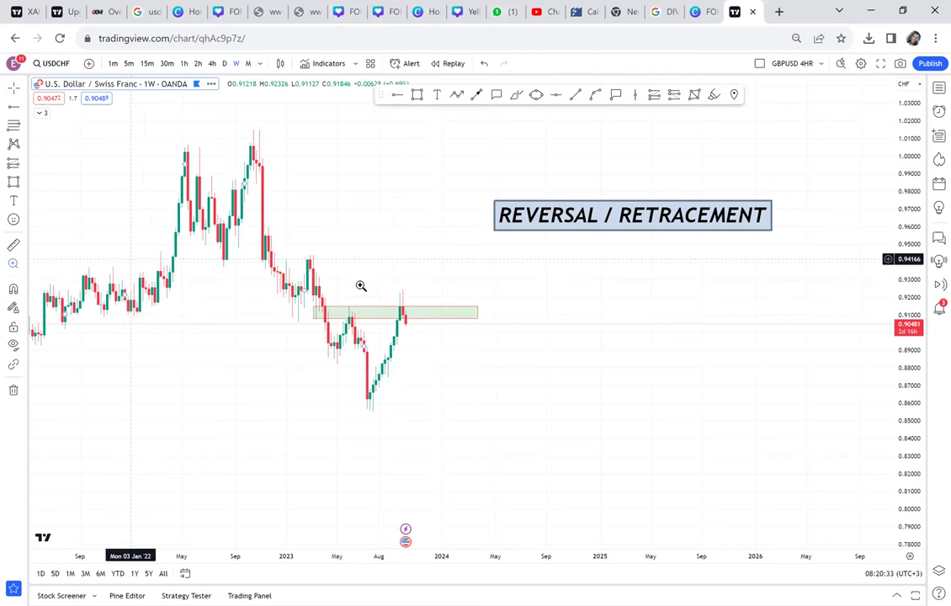
pyautogui.moveTo(217, 261); pyautogui.dragTo(492, 380)
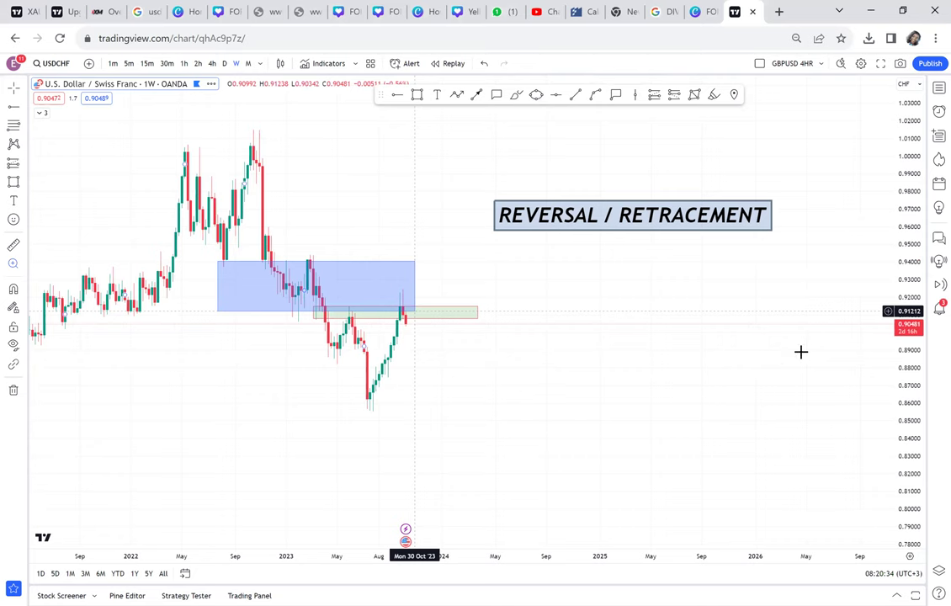
pyautogui.moveTo(912, 431); pyautogui.dragTo(916, 270)
pyautogui.moveTo(915, 424); pyautogui.dragTo(856, 293)
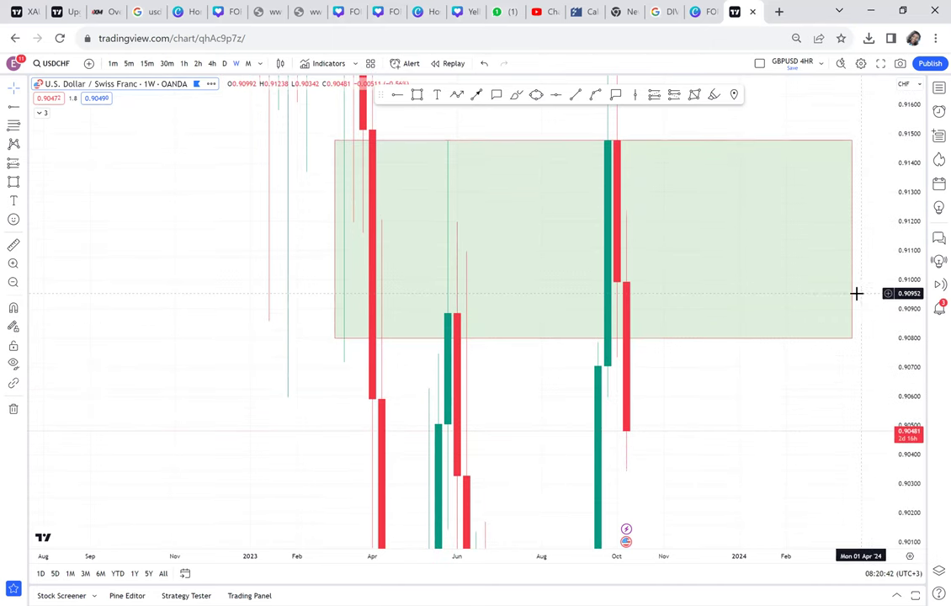
pyautogui.moveTo(710, 301); pyautogui.dragTo(556, 339)
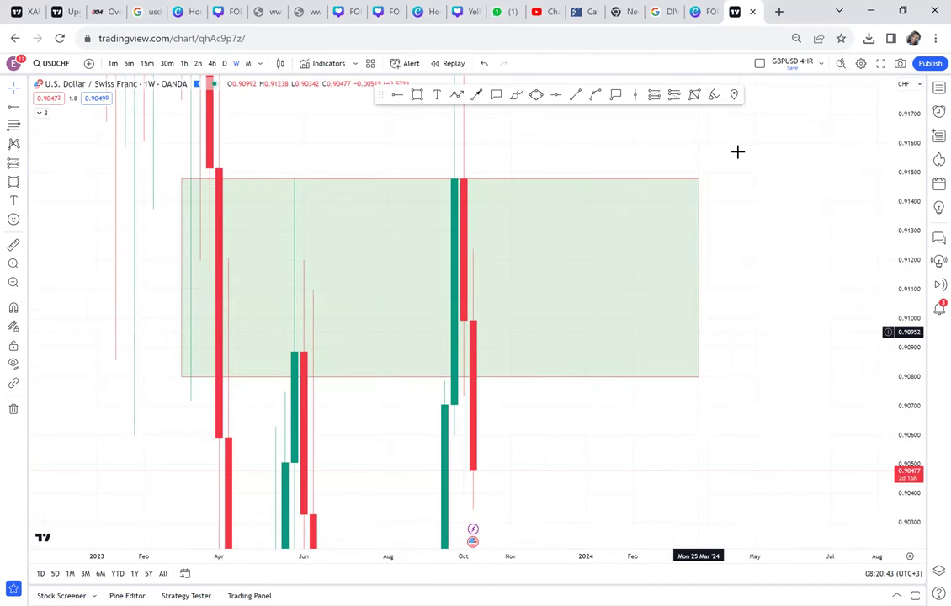
# Add the FXCM USDCHF symbol to the watchlist and place it directly beneath the existing USDCHF entry.
pyautogui.click(938, 89)
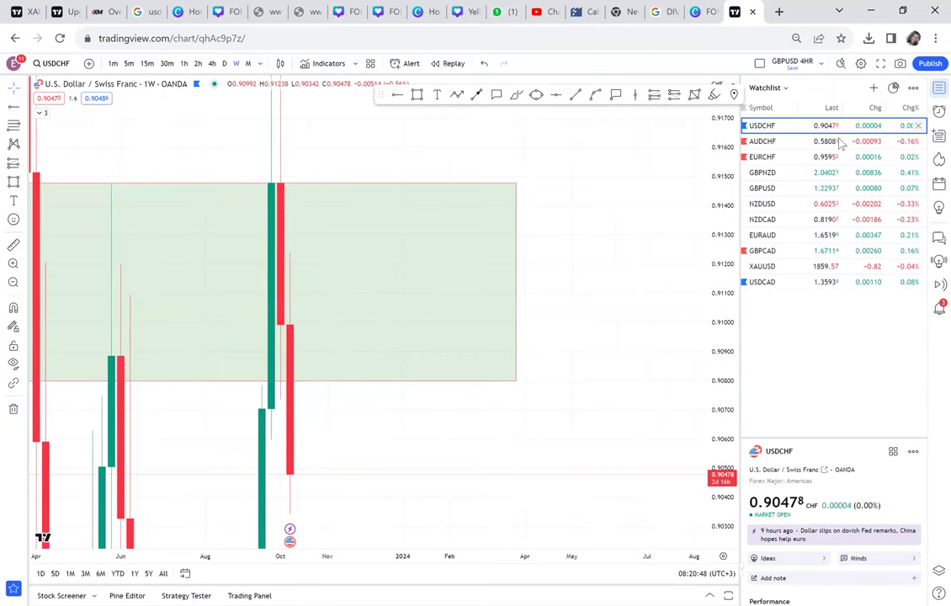
pyautogui.click(874, 93)
pyautogui.write('USDCHF')
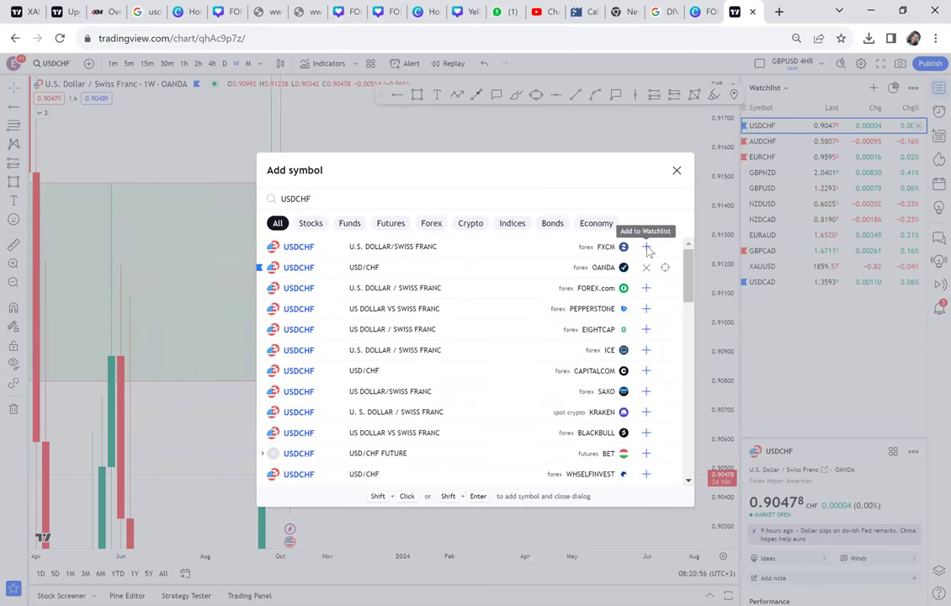
pyautogui.click(646, 246)
pyautogui.click(756, 306)
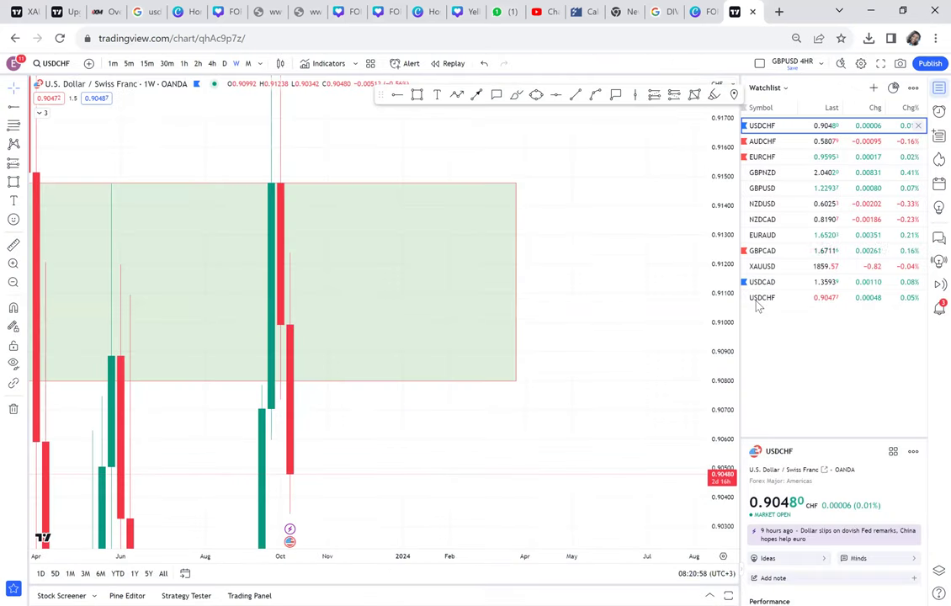
pyautogui.moveTo(756, 306); pyautogui.dragTo(779, 162)
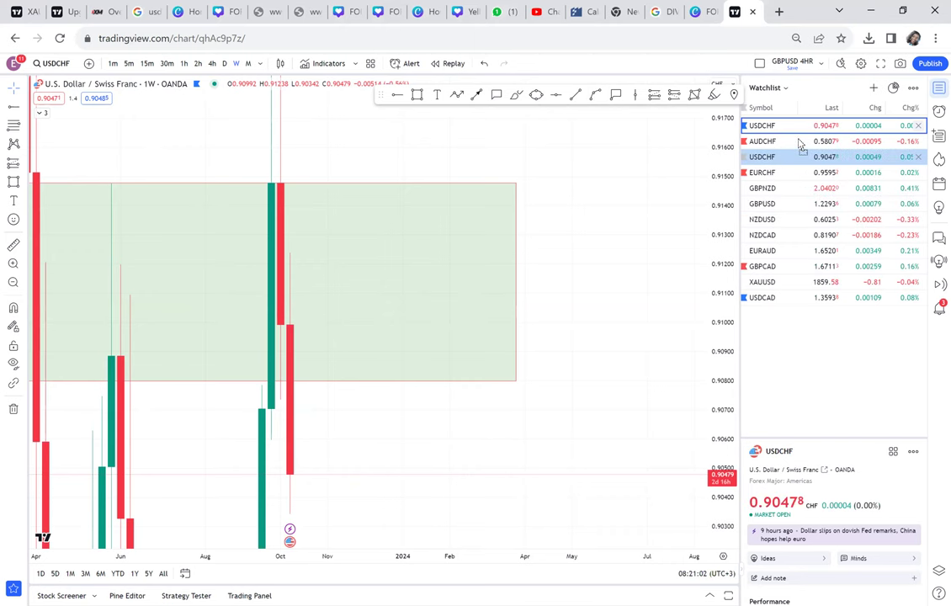
pyautogui.moveTo(618, 150); pyautogui.dragTo(712, 189)
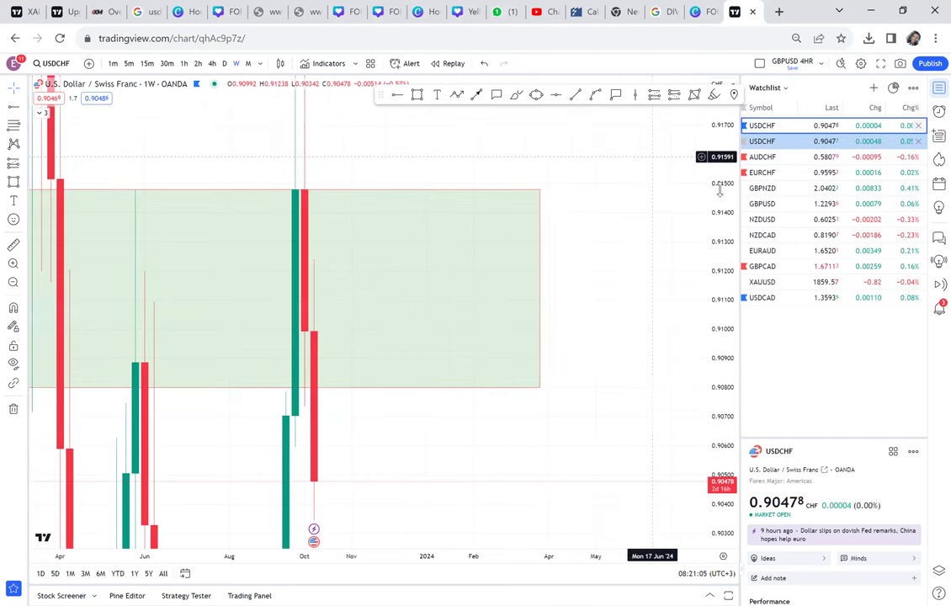
pyautogui.click(939, 87)
# Extend the green zone's upper outer corner to about mid-April 2024 at about 0.91476.
pyautogui.moveTo(918, 303); pyautogui.dragTo(889, 105)
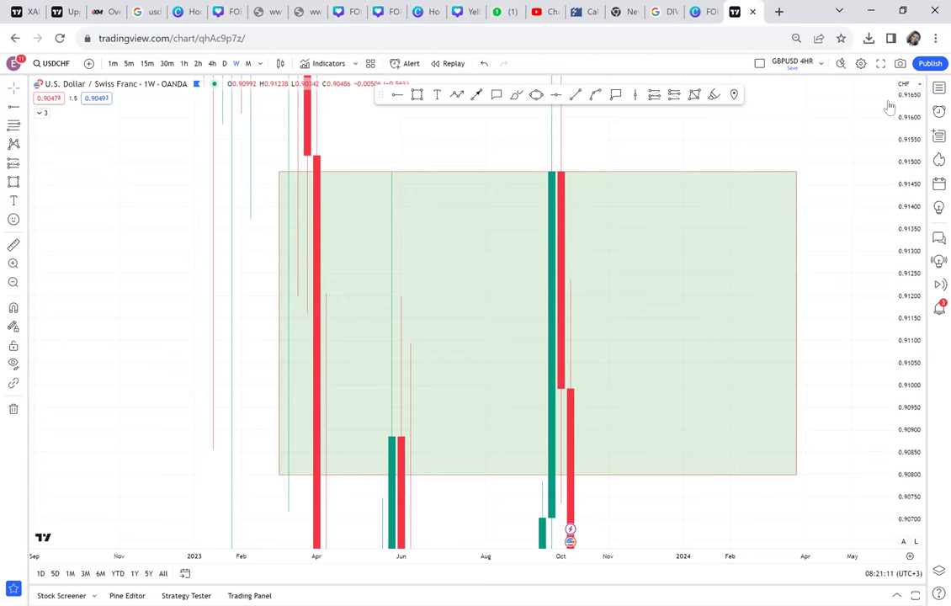
pyautogui.moveTo(782, 245); pyautogui.dragTo(751, 348)
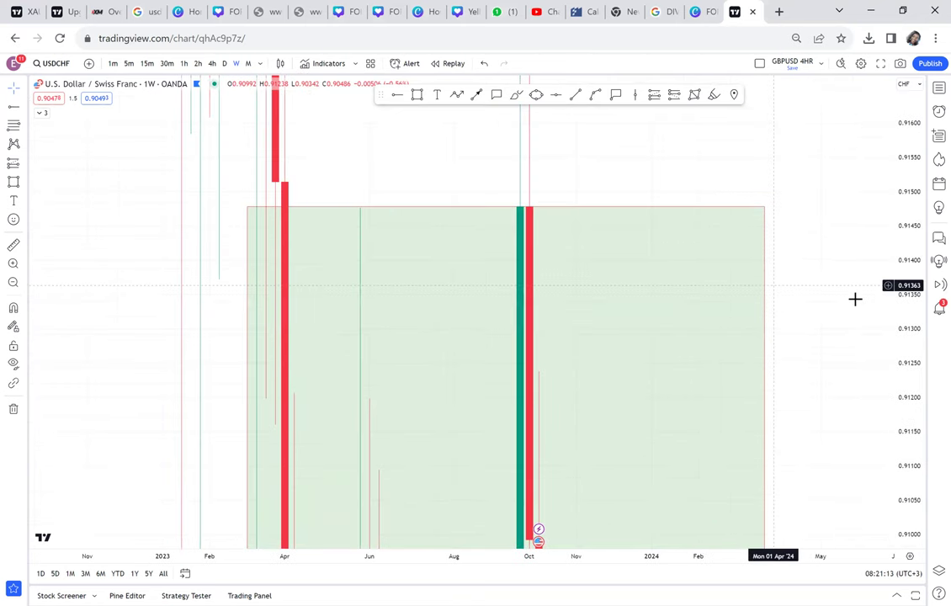
pyautogui.moveTo(906, 371); pyautogui.dragTo(879, 139)
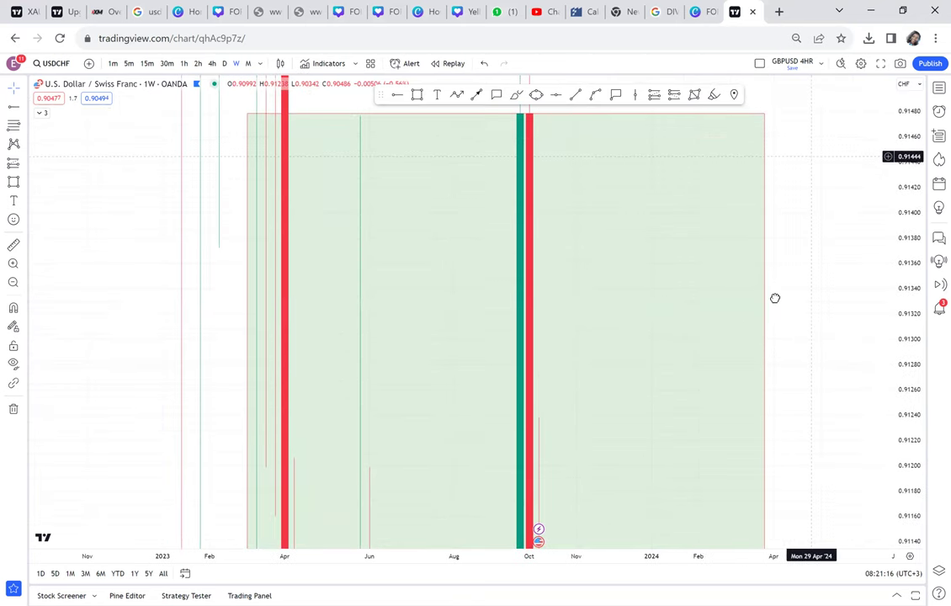
pyautogui.moveTo(811, 154); pyautogui.dragTo(778, 301)
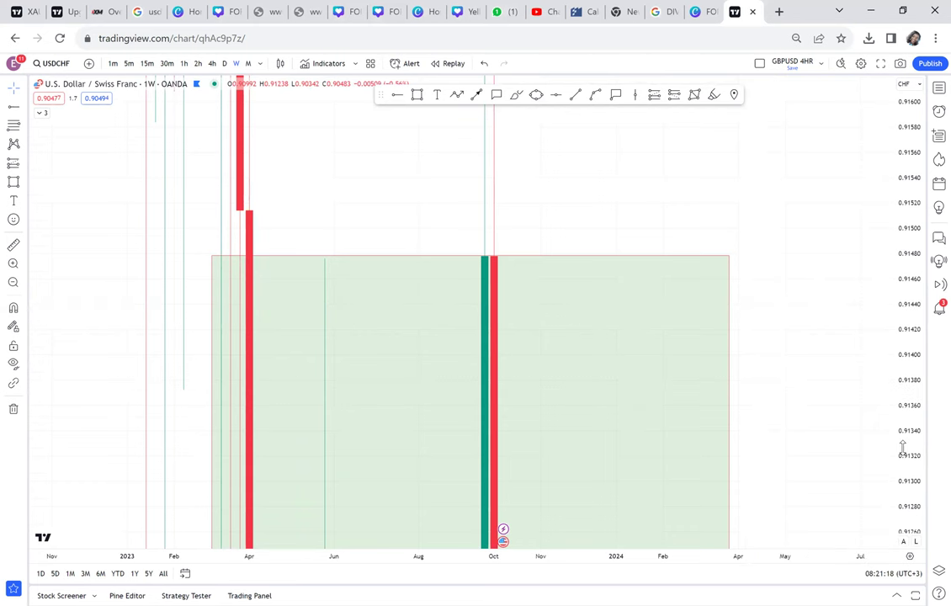
pyautogui.moveTo(922, 337); pyautogui.dragTo(915, 277)
pyautogui.moveTo(900, 436); pyautogui.dragTo(914, 242)
pyautogui.moveTo(850, 251); pyautogui.dragTo(841, 407)
pyautogui.moveTo(721, 245); pyautogui.dragTo(746, 254)
pyautogui.click(674, 228)
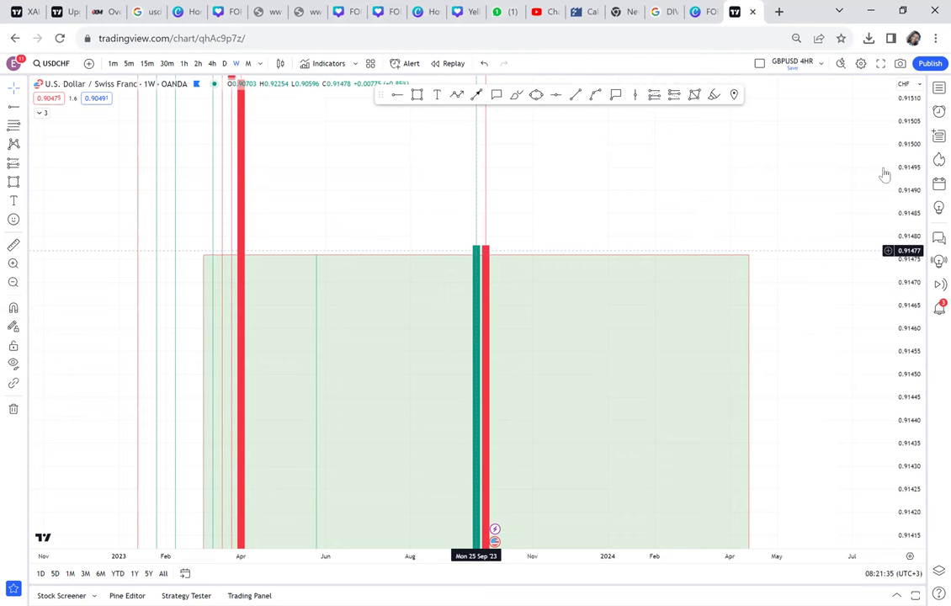
# Load the FXCM USDCHF chart from the watchlist.
pyautogui.moveTo(916, 139); pyautogui.dragTo(909, 267)
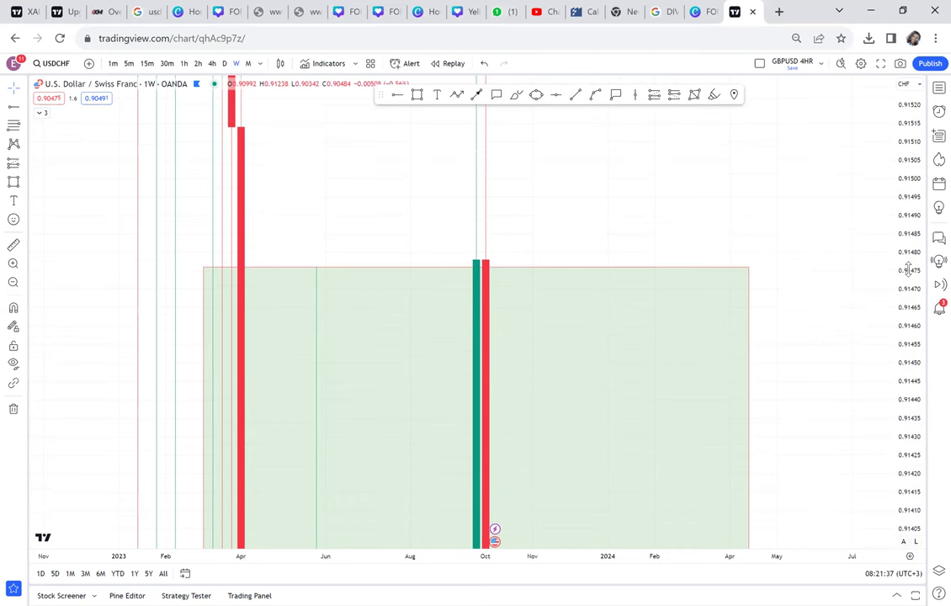
pyautogui.moveTo(901, 224); pyautogui.dragTo(910, 192)
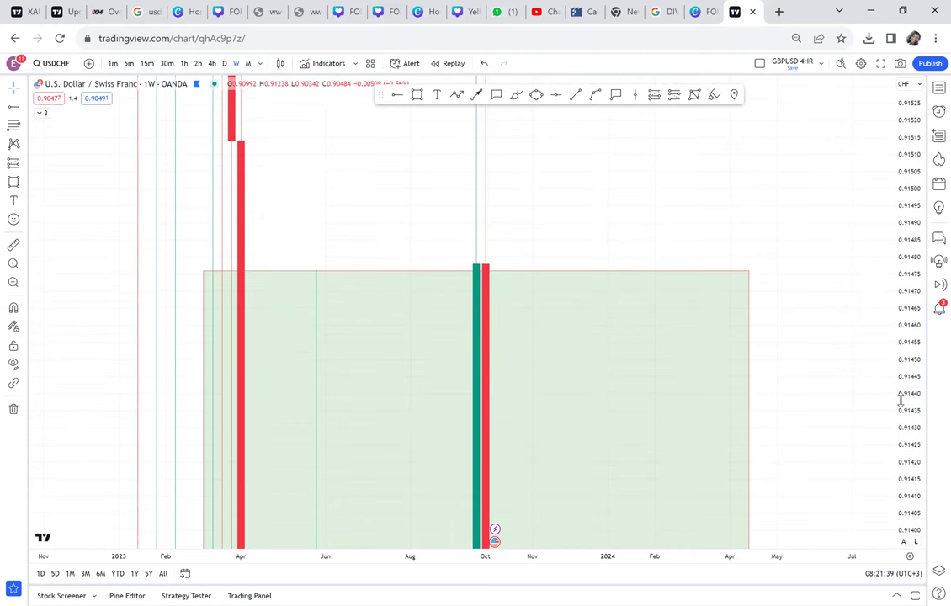
pyautogui.moveTo(900, 249); pyautogui.dragTo(887, 437)
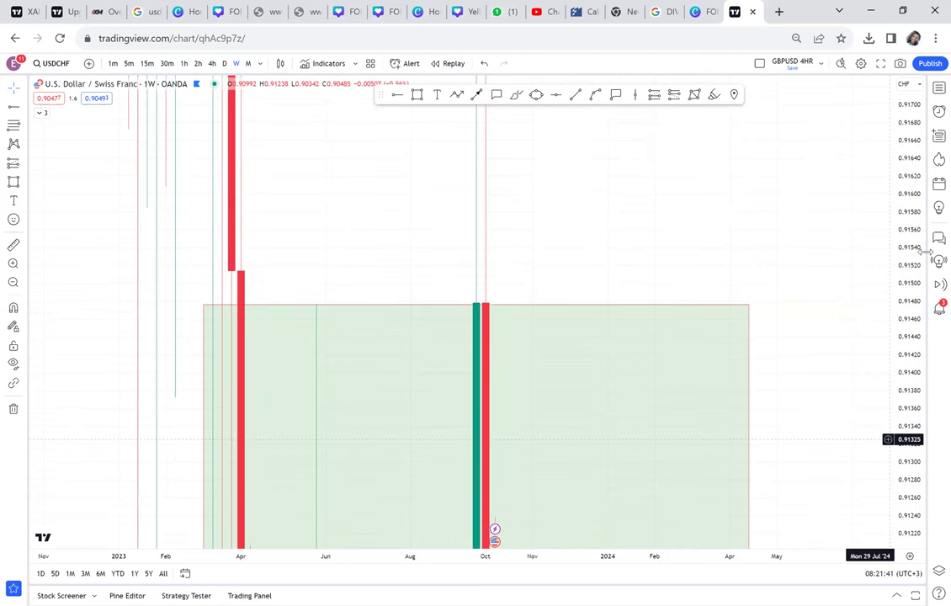
pyautogui.moveTo(914, 230); pyautogui.dragTo(902, 410)
pyautogui.moveTo(898, 241); pyautogui.dragTo(900, 272)
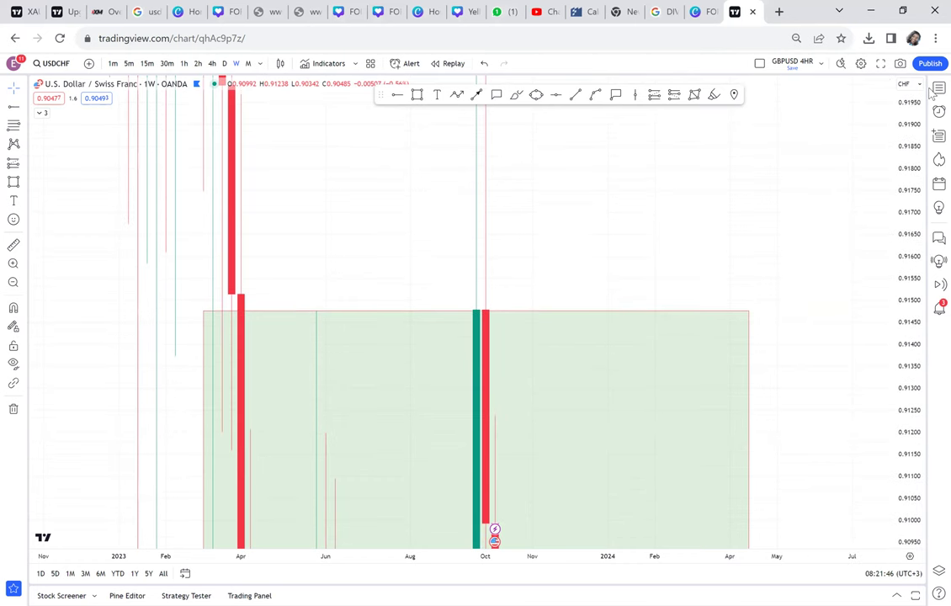
pyautogui.click(939, 87)
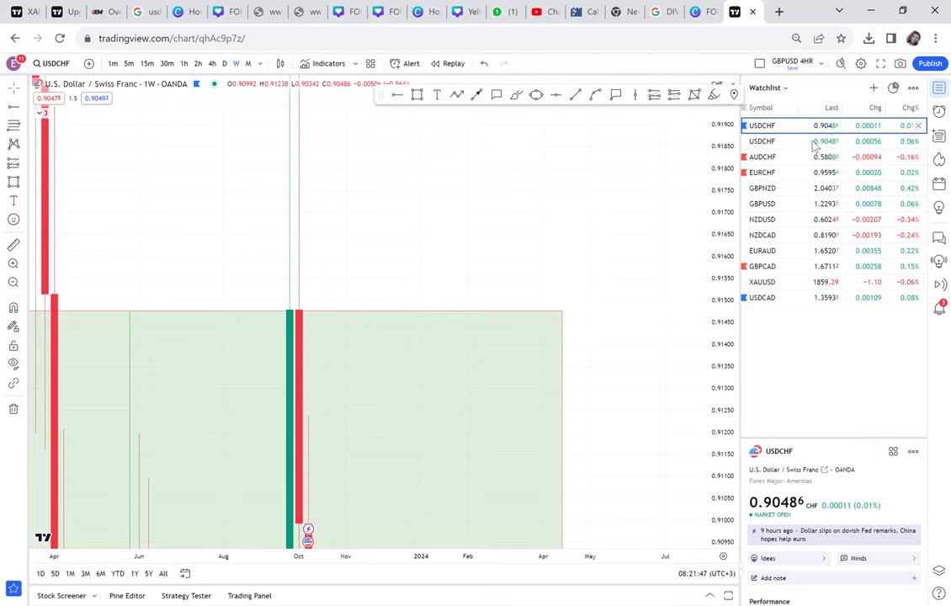
pyautogui.click(813, 143)
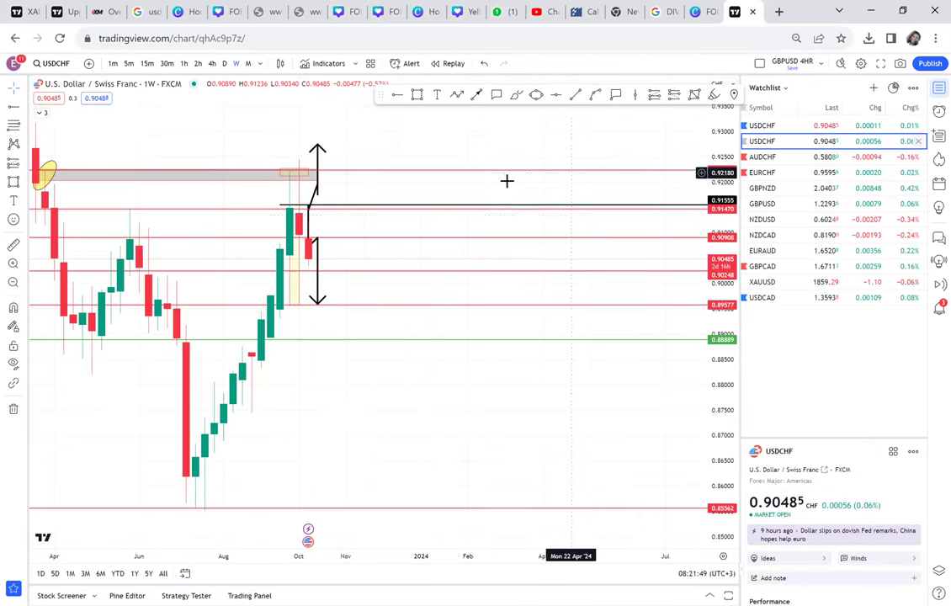
# Remove all 15 drawings from the FXCM USDCHF weekly chart.
pyautogui.click(14, 409)
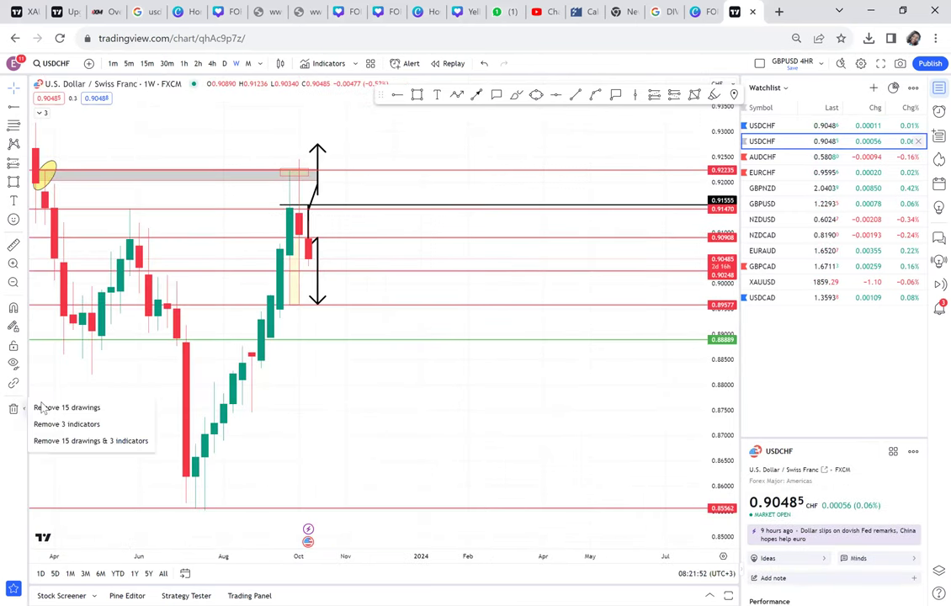
pyautogui.click(44, 403)
pyautogui.moveTo(180, 258); pyautogui.dragTo(286, 306)
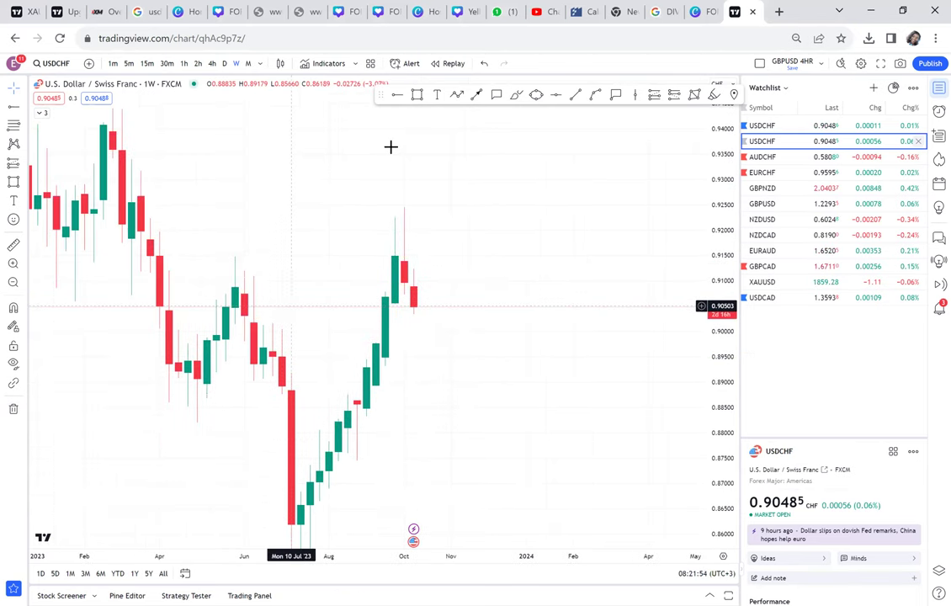
# Draw a horizontal line on the weekly chart and fine-tune it to 0.91471, at the late-May wick high.
pyautogui.click(556, 96)
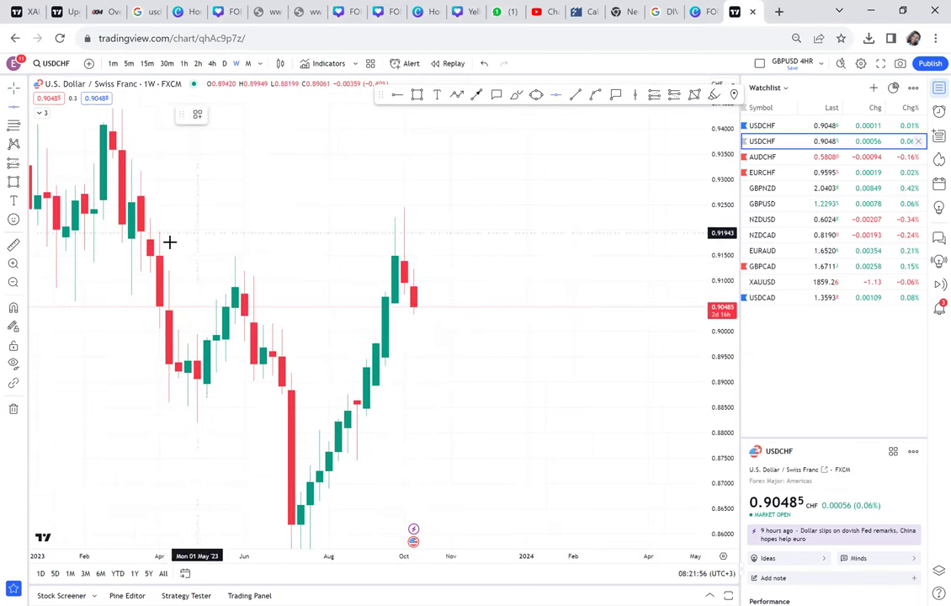
pyautogui.click(152, 259)
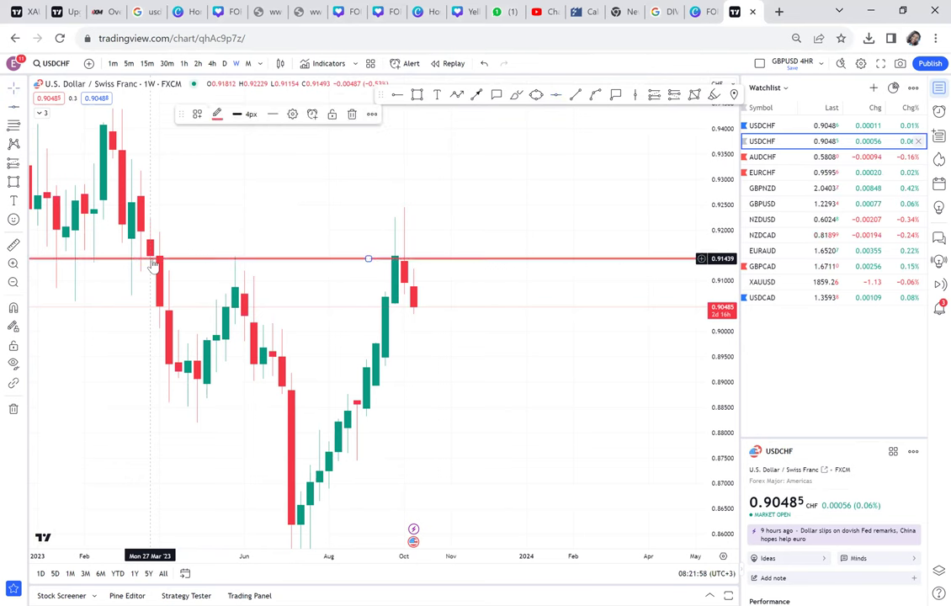
pyautogui.moveTo(162, 259); pyautogui.dragTo(178, 258)
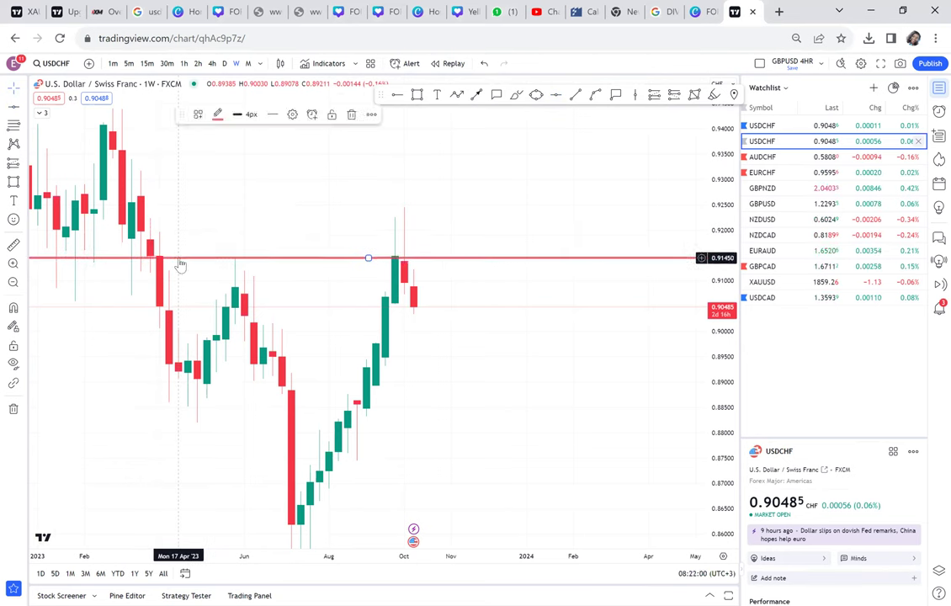
pyautogui.click(14, 264)
pyautogui.moveTo(206, 239); pyautogui.dragTo(454, 306)
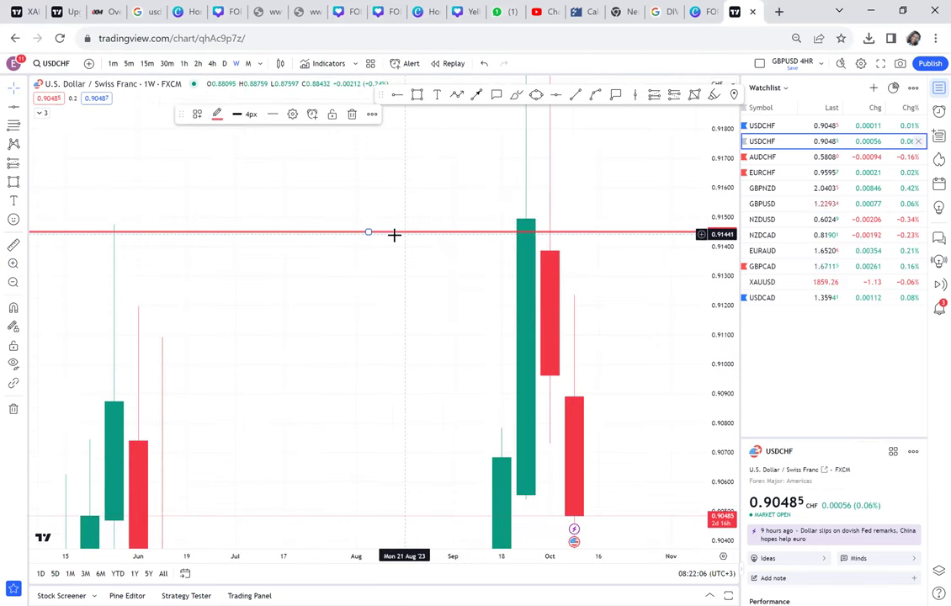
pyautogui.moveTo(406, 233); pyautogui.dragTo(420, 226)
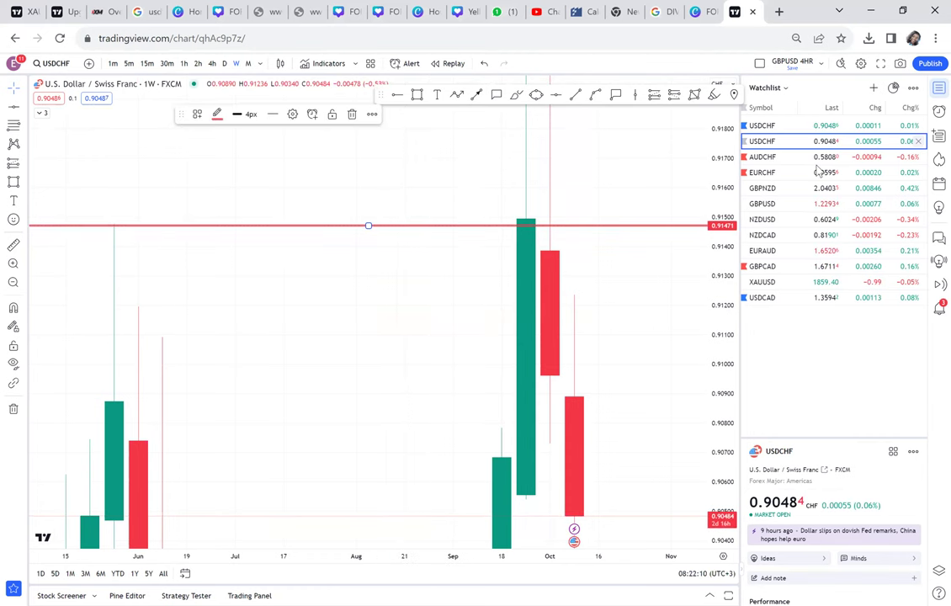
# Remove the OANDA USDCHF entry from the watchlist and reload the FXCM USDCHF chart.
pyautogui.click(916, 141)
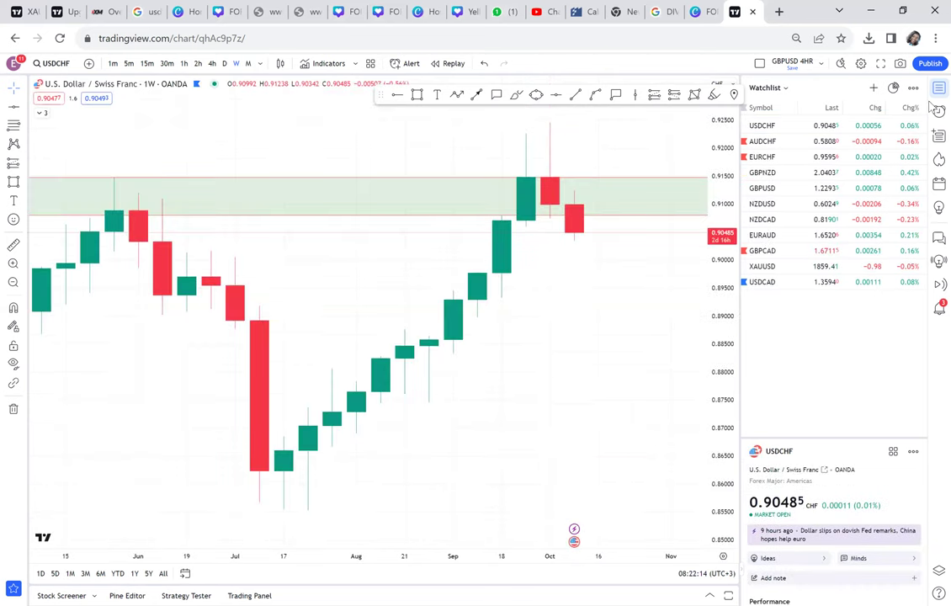
pyautogui.click(939, 88)
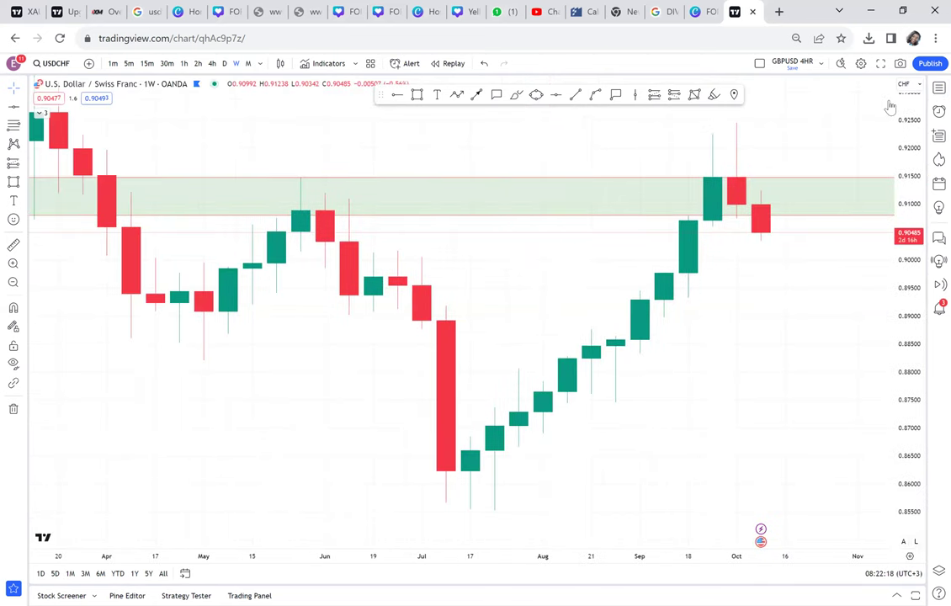
pyautogui.click(939, 88)
pyautogui.click(939, 88)
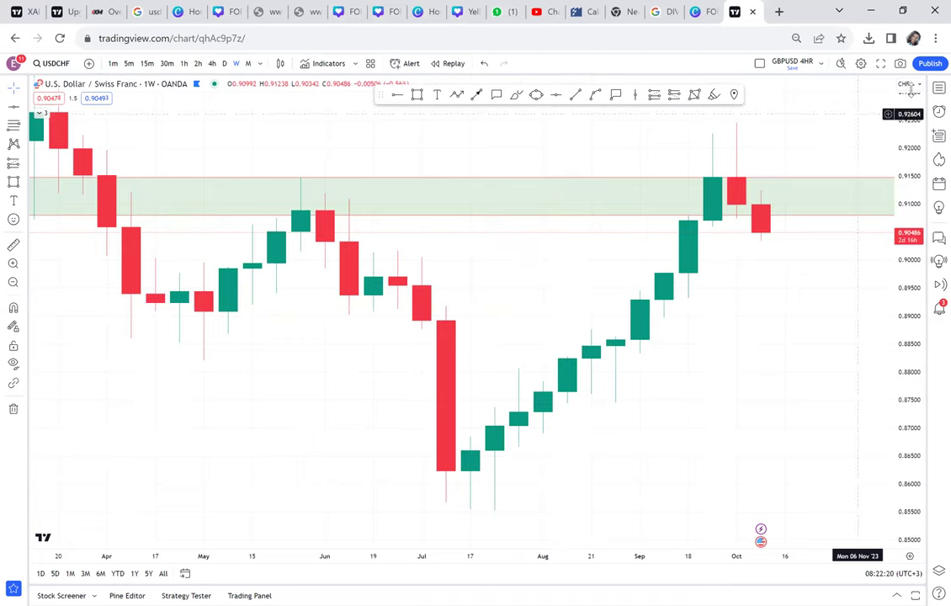
pyautogui.click(939, 87)
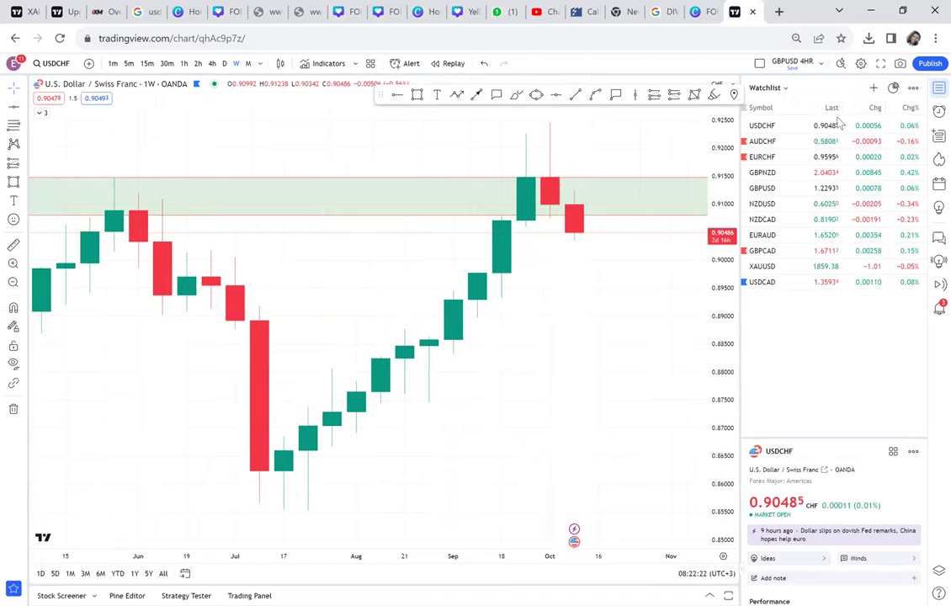
pyautogui.click(821, 126)
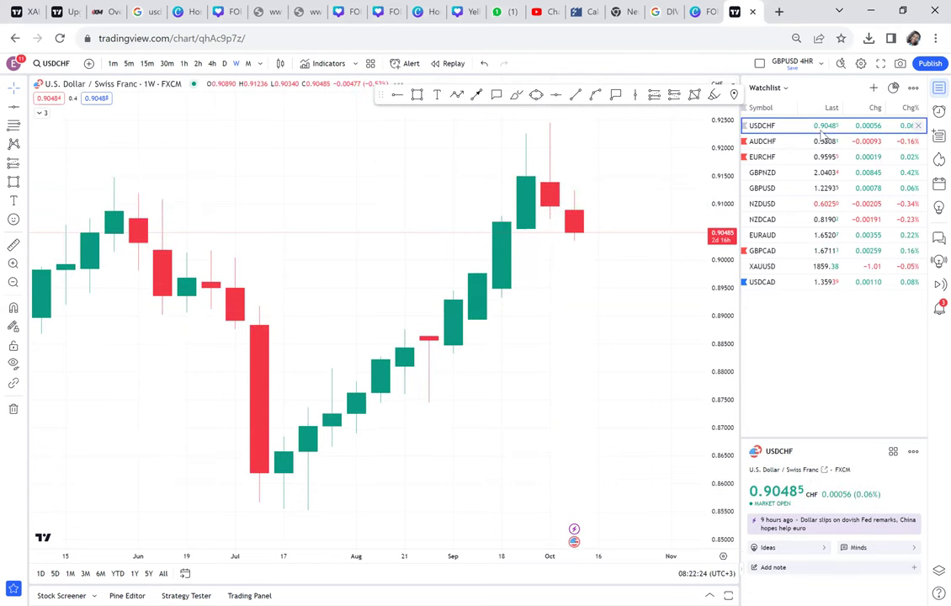
pyautogui.click(939, 89)
# Examine how the weekly FXCM candles behave around the 0.91471 line over the past months.
pyautogui.scroll(-2, 732, 181)
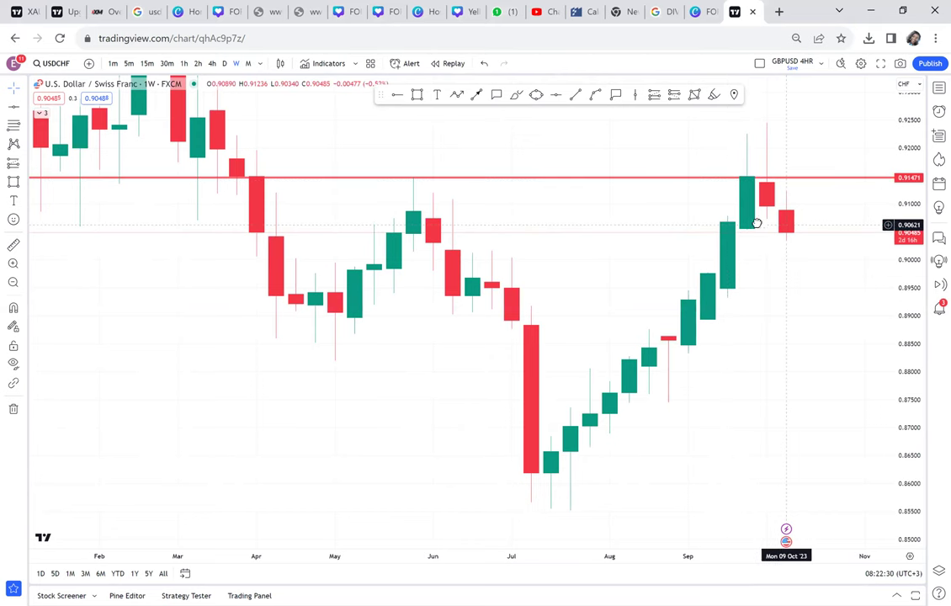
pyautogui.moveTo(757, 220); pyautogui.dragTo(594, 221)
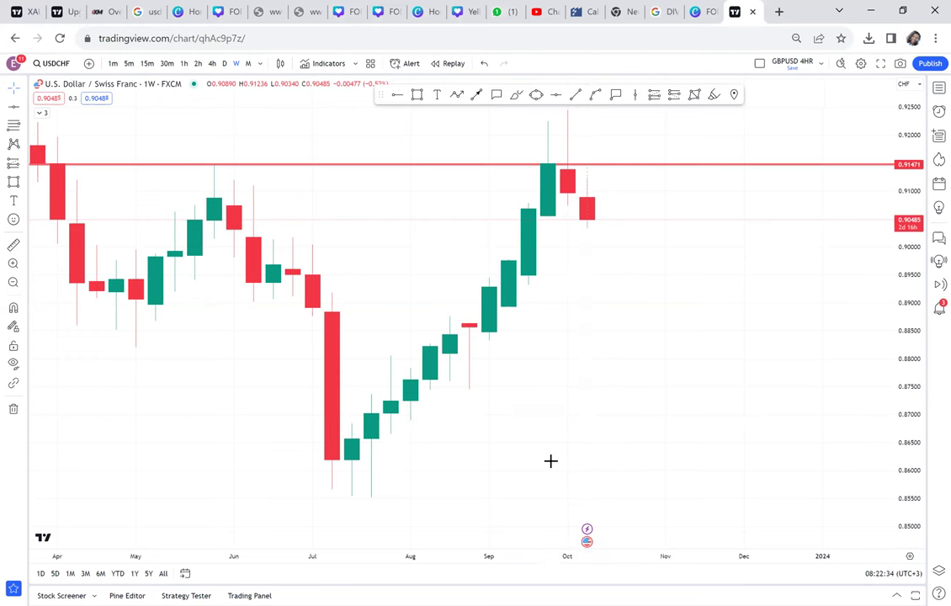
pyautogui.scroll(-1, 551, 460)
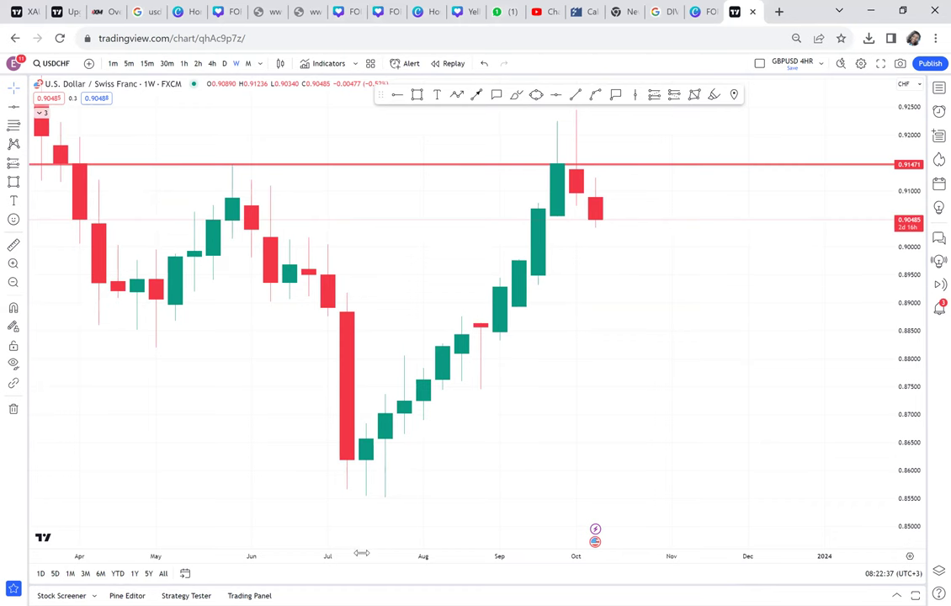
pyautogui.scroll(-5, 689, 543)
pyautogui.moveTo(762, 439); pyautogui.dragTo(446, 414)
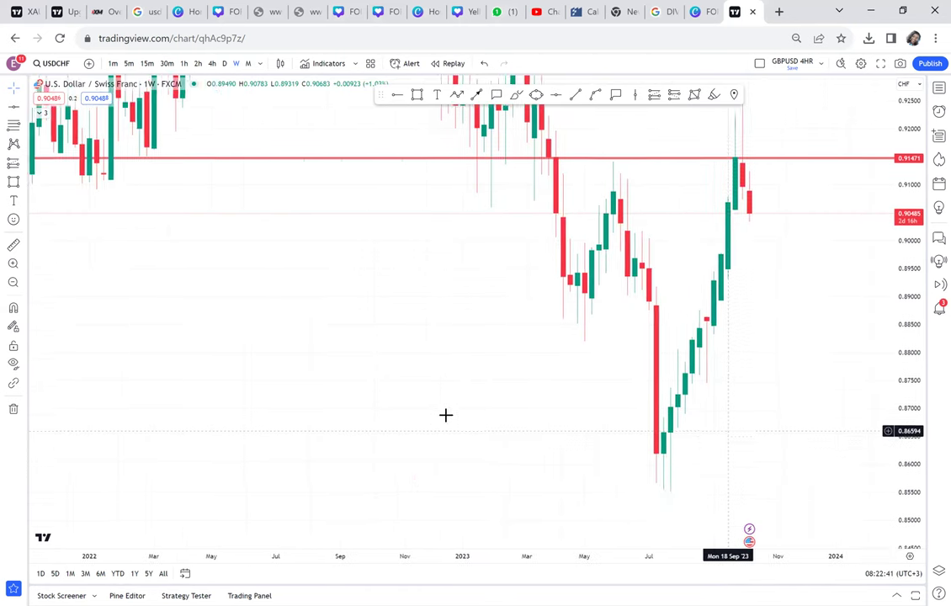
pyautogui.moveTo(920, 235); pyautogui.dragTo(881, 404)
pyautogui.moveTo(787, 371); pyautogui.dragTo(752, 417)
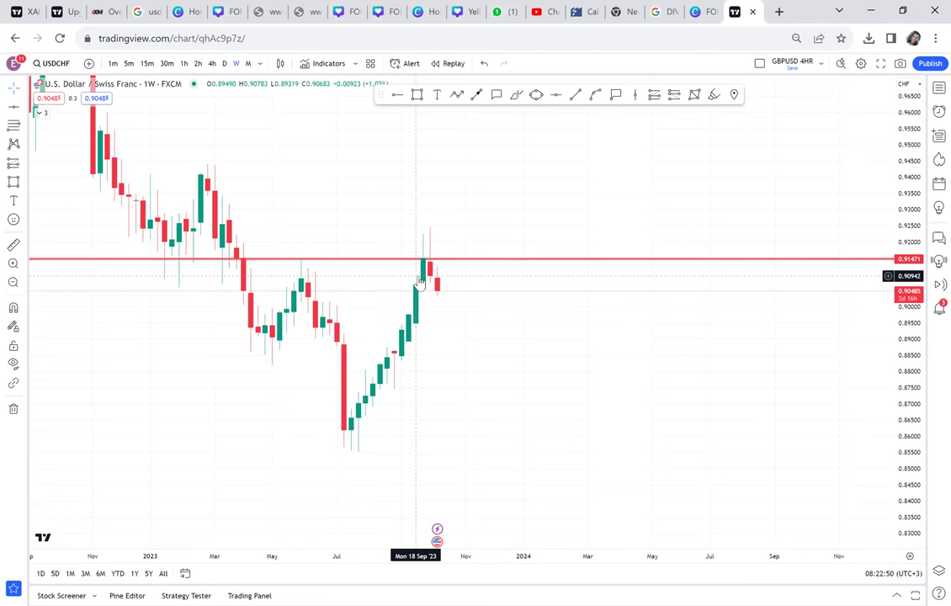
# Switch the chart to the daily timeframe and show the price action back to early 2023.
pyautogui.click(225, 65)
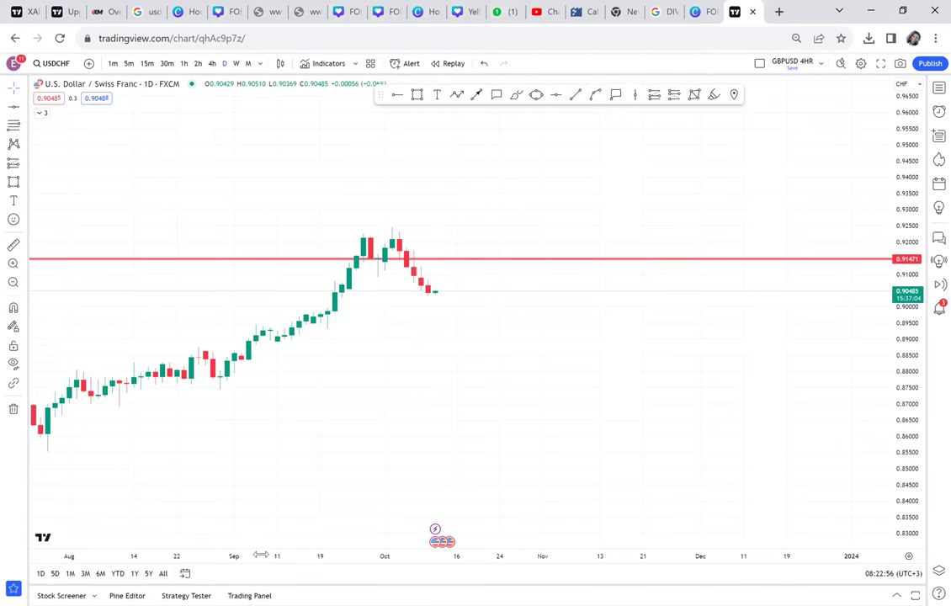
pyautogui.scroll(-5, 635, 533)
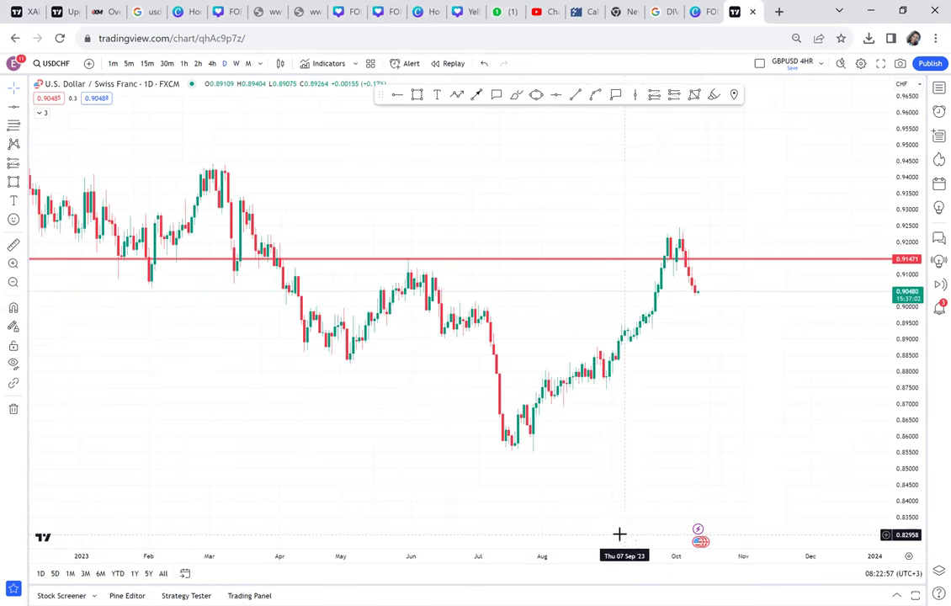
# Draw a temporary arrow from the late-September 2023 high back to the late-March candles at the same level, and remove it.
pyautogui.moveTo(923, 410); pyautogui.dragTo(917, 274)
pyautogui.moveTo(669, 332); pyautogui.dragTo(508, 348)
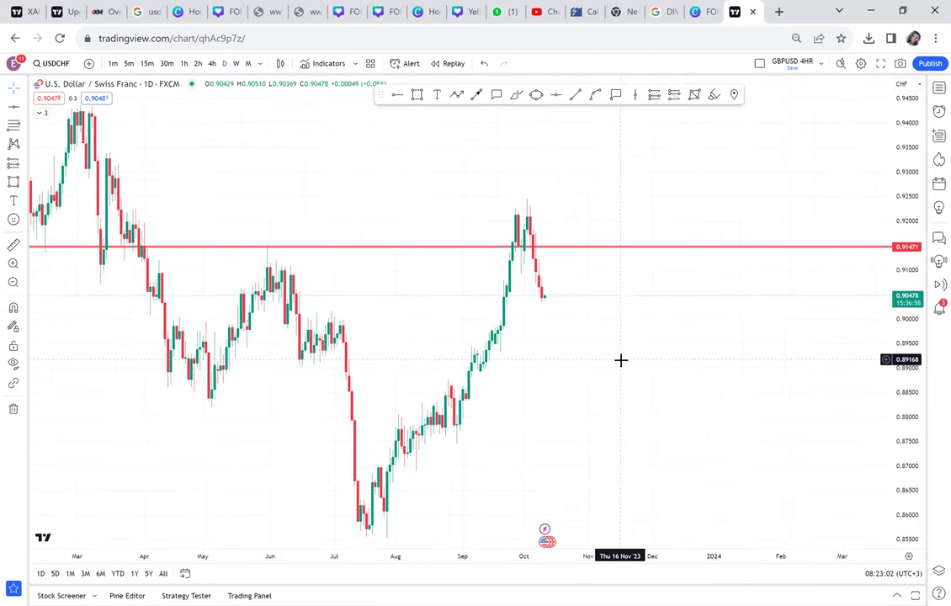
pyautogui.click(476, 94)
pyautogui.click(509, 208)
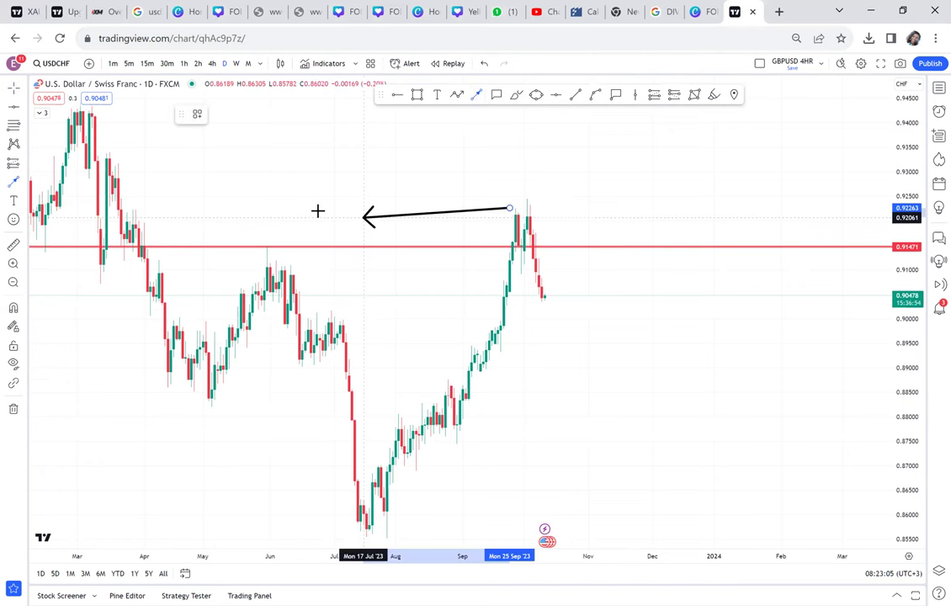
pyautogui.click(134, 212)
pyautogui.press('Delete')
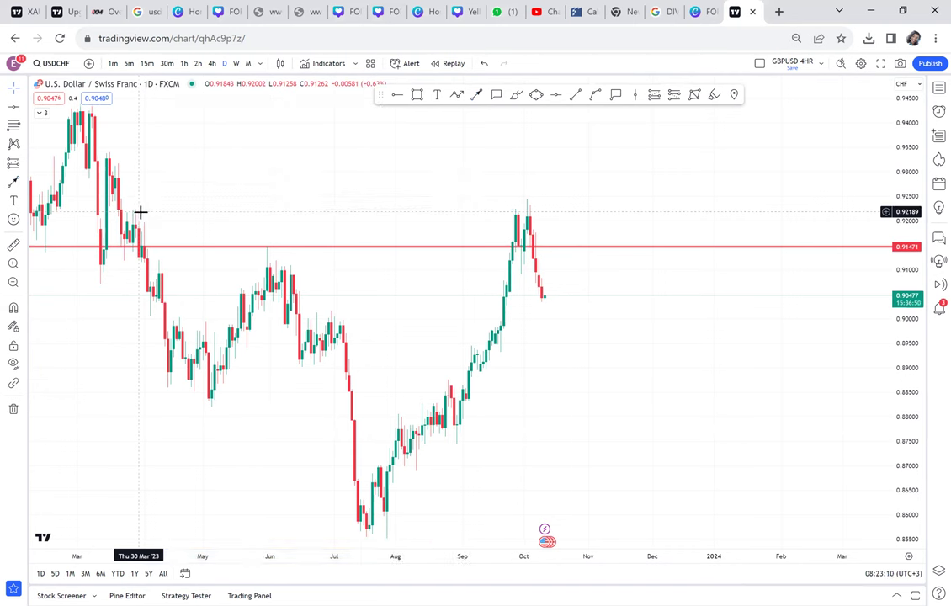
# Draw a rectangle zone across the recent highs from 16 March to 10 November 2023, between about 0.9225 and 0.9190.
pyautogui.click(416, 95)
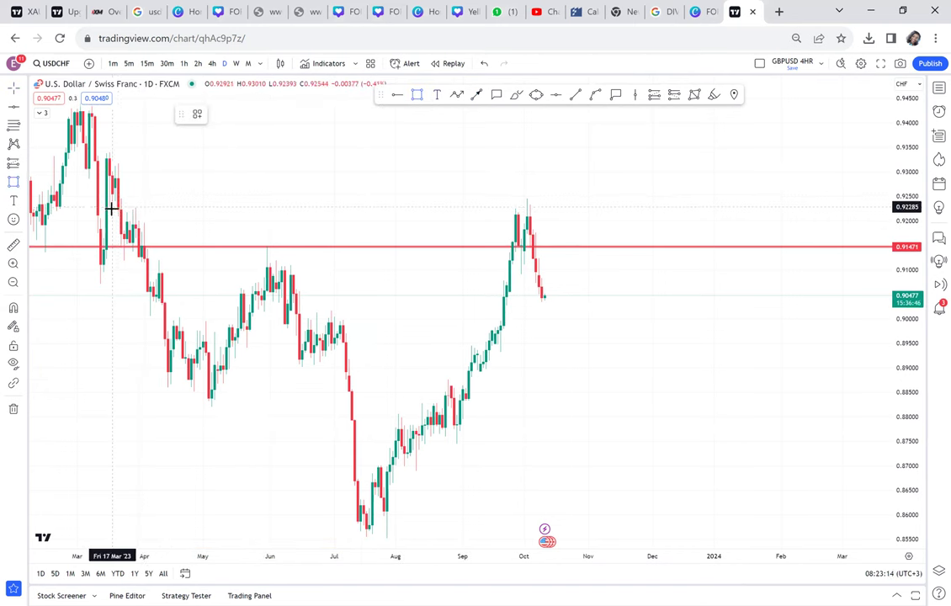
pyautogui.click(110, 208)
pyautogui.click(605, 217)
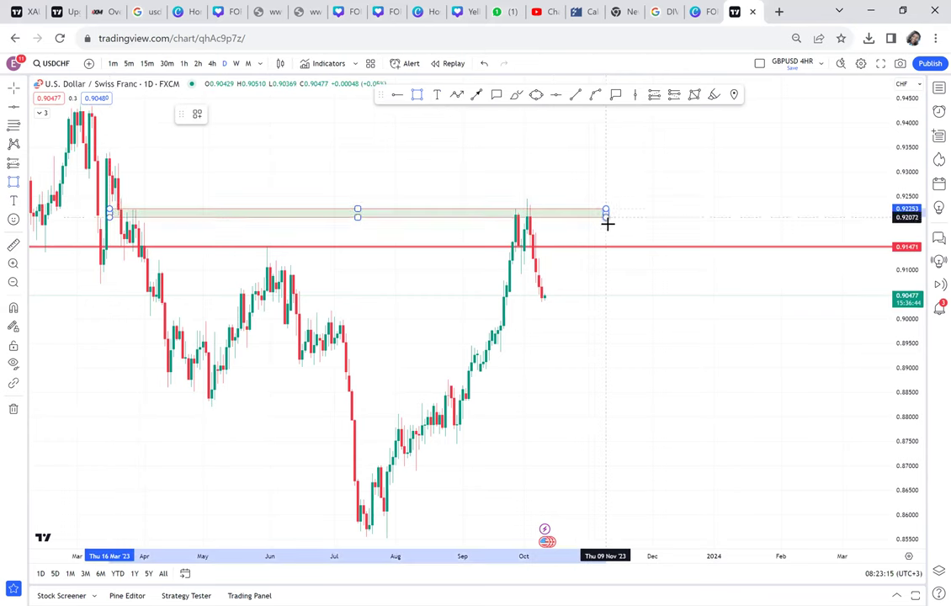
pyautogui.click(609, 224)
pyautogui.click(658, 219)
pyautogui.moveTo(658, 219); pyautogui.dragTo(671, 231)
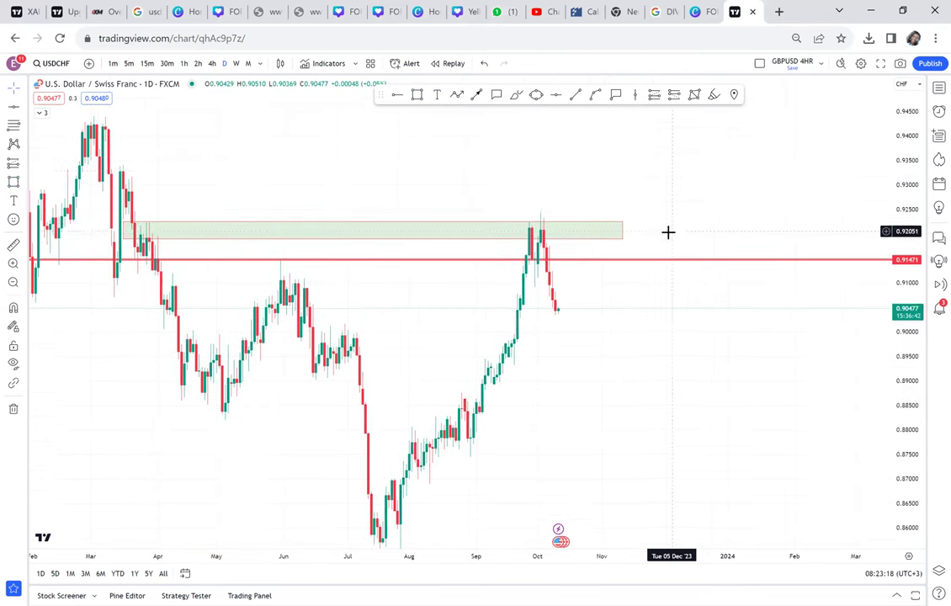
# Add a text label from the POSSIBLE DOUBLE TOP template and place it inside the rectangle zone.
pyautogui.click(438, 96)
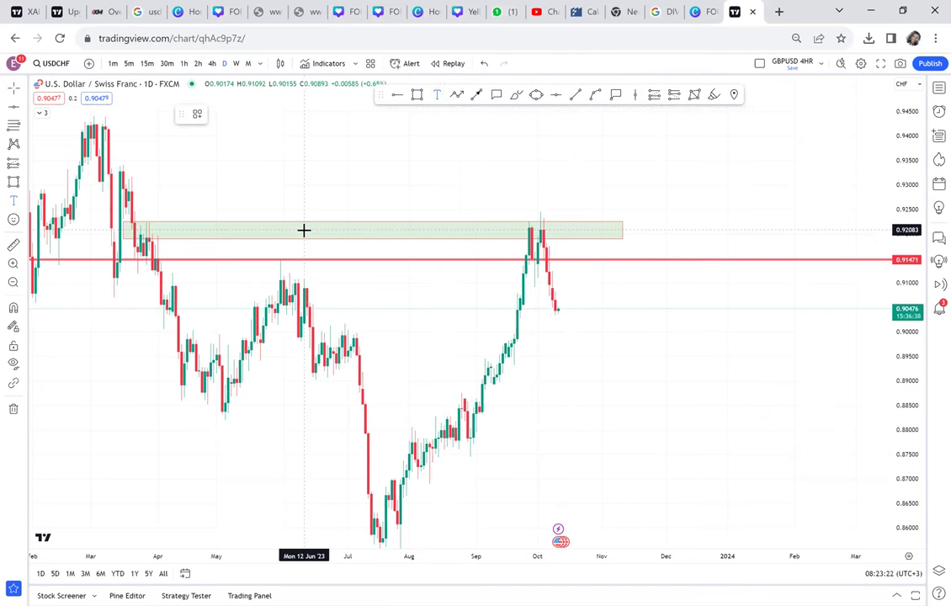
pyautogui.click(304, 229)
pyautogui.click(430, 466)
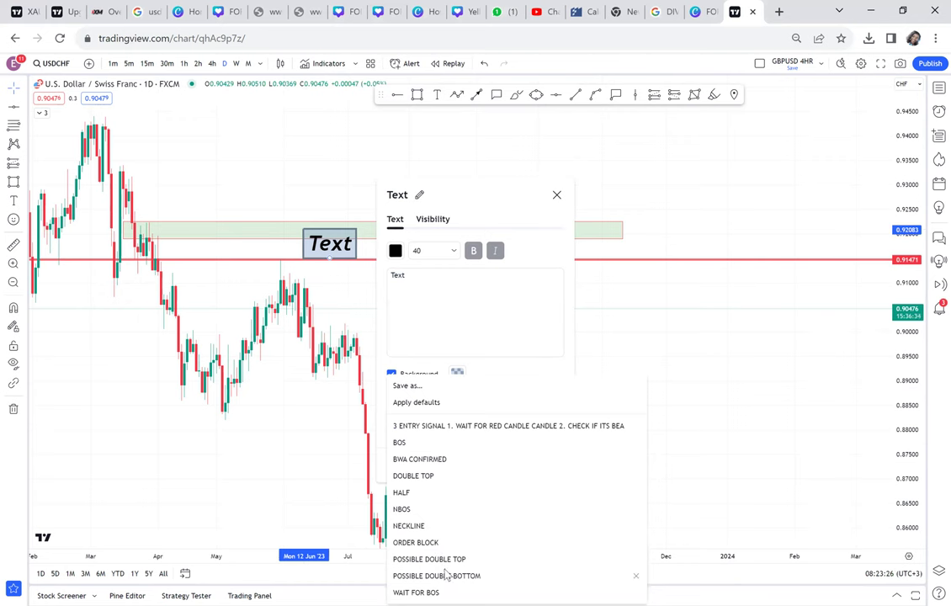
pyautogui.click(429, 559)
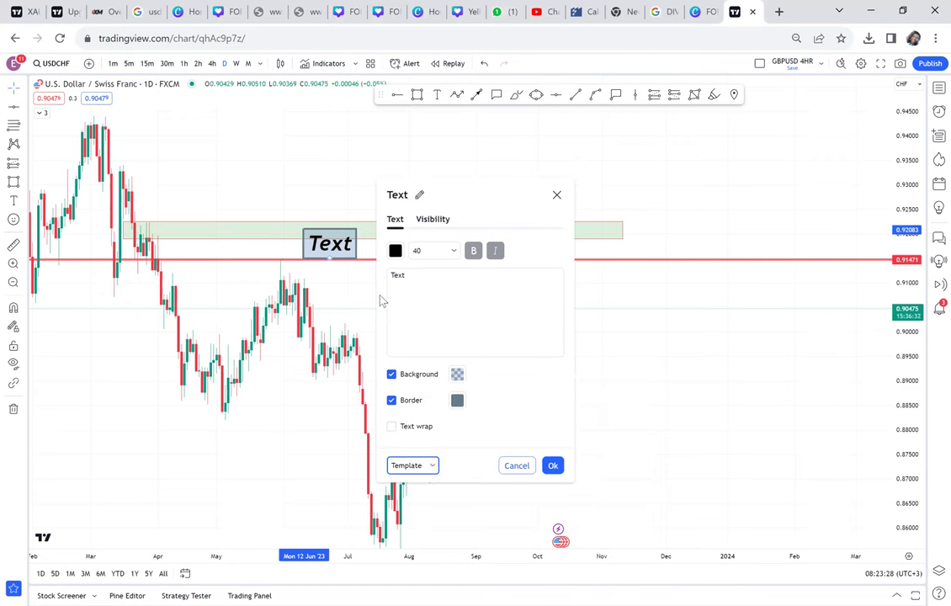
pyautogui.click(346, 245)
pyautogui.moveTo(365, 241); pyautogui.dragTo(353, 234)
pyautogui.click(594, 348)
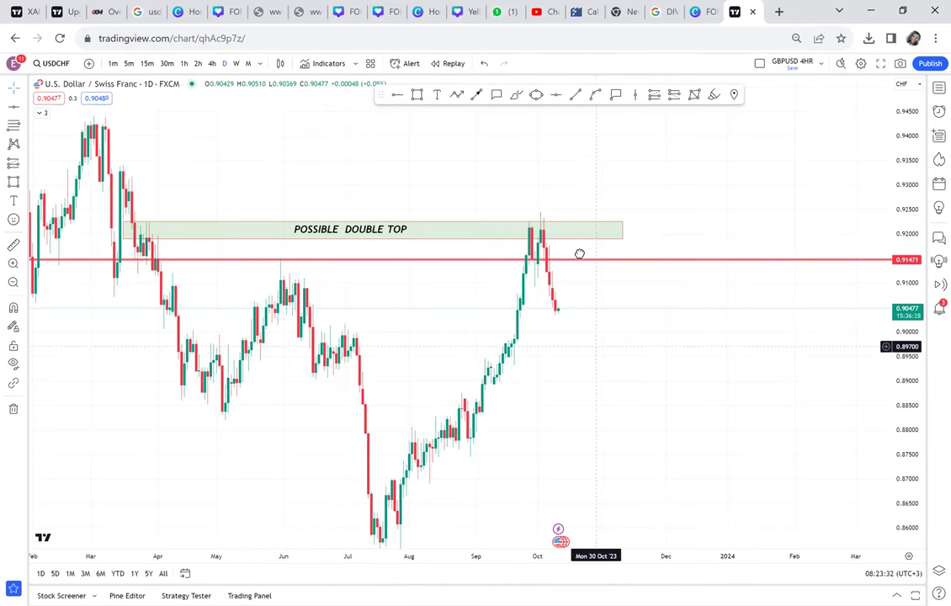
# Draw a horizontal line at 0.85519 along the July 2023 swing low.
pyautogui.moveTo(580, 253); pyautogui.dragTo(565, 169)
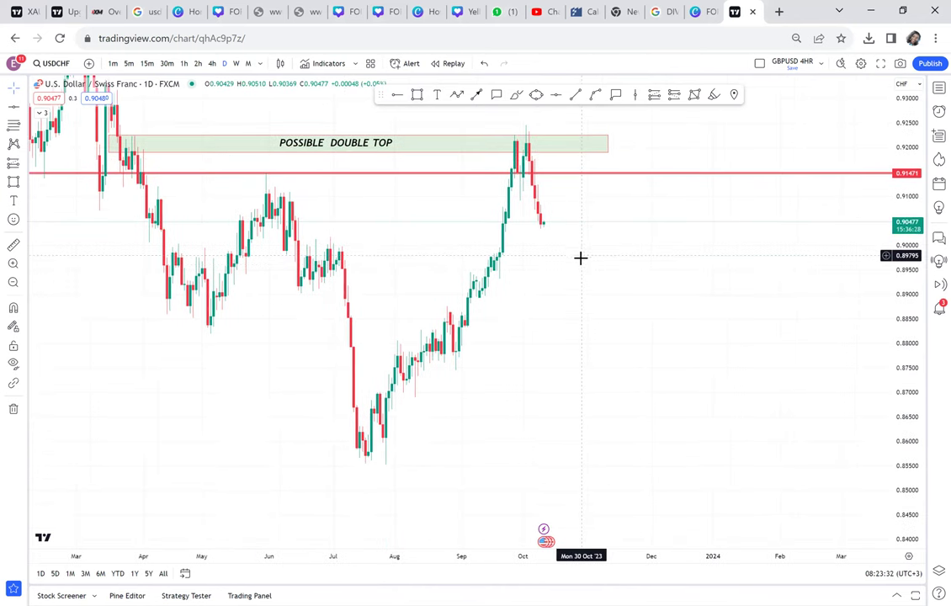
pyautogui.click(555, 94)
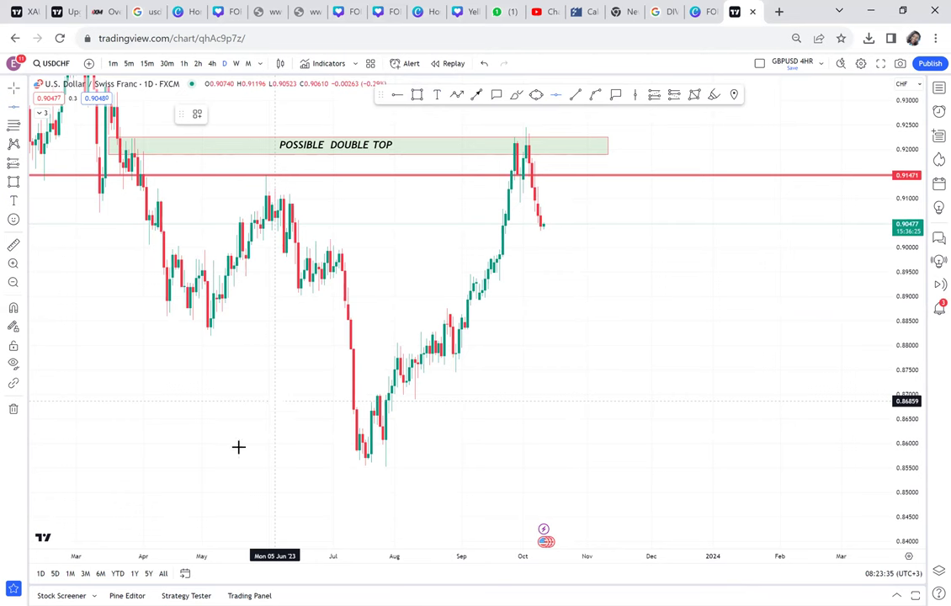
pyautogui.click(282, 468)
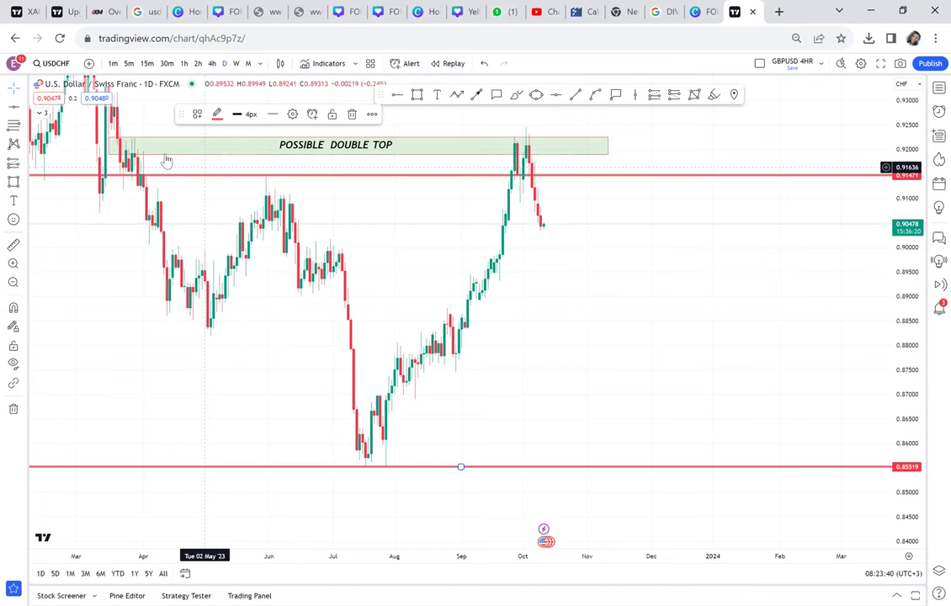
# Measure the price range from the double-top zone at about 0.9221 down to the 0.85519 line.
pyautogui.click(125, 136)
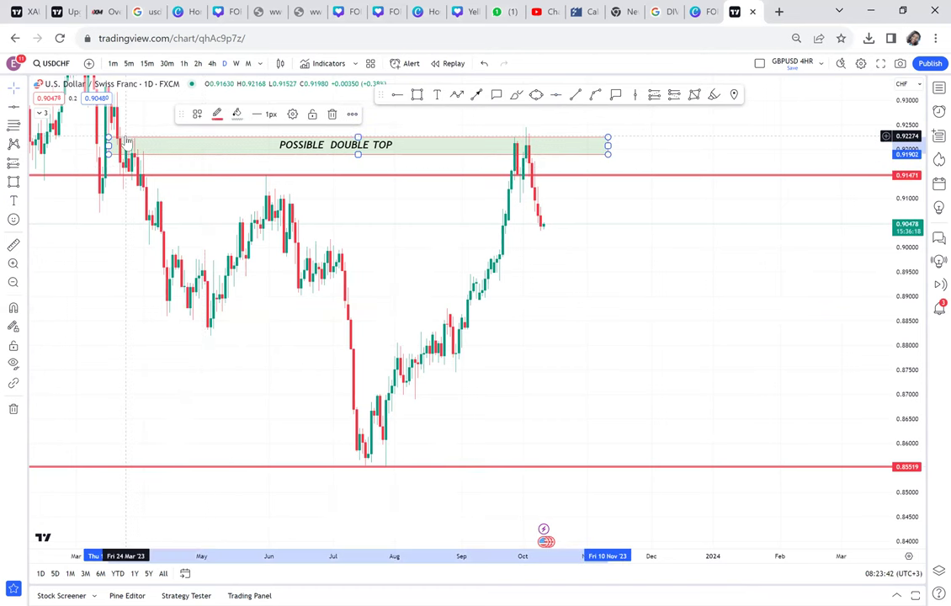
pyautogui.click(14, 245)
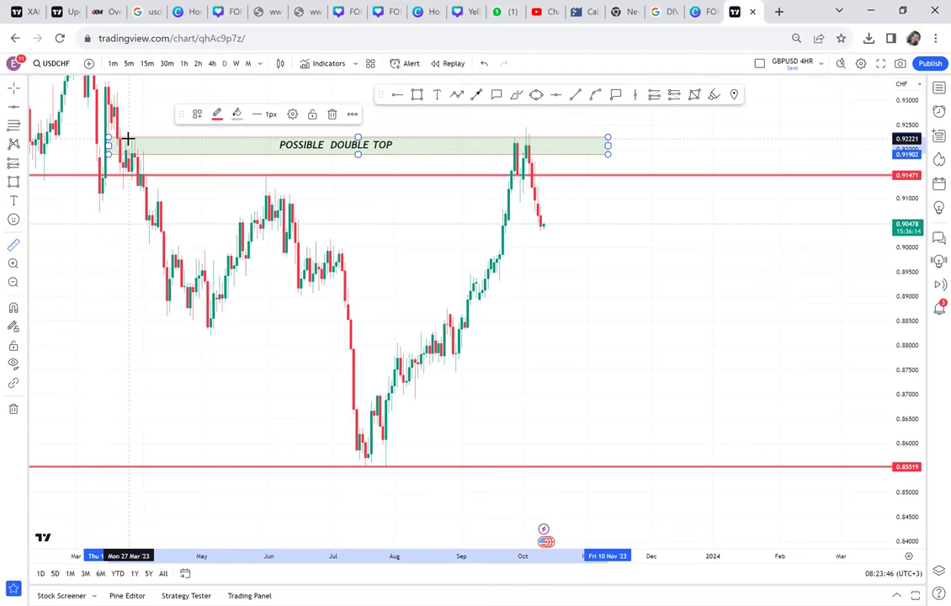
pyautogui.moveTo(128, 138); pyautogui.dragTo(485, 353)
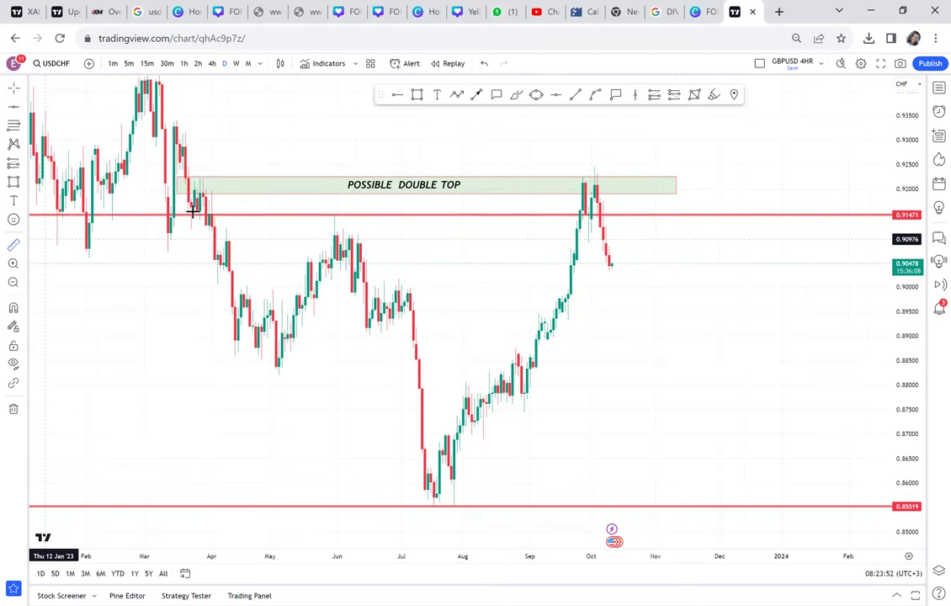
pyautogui.click(186, 179)
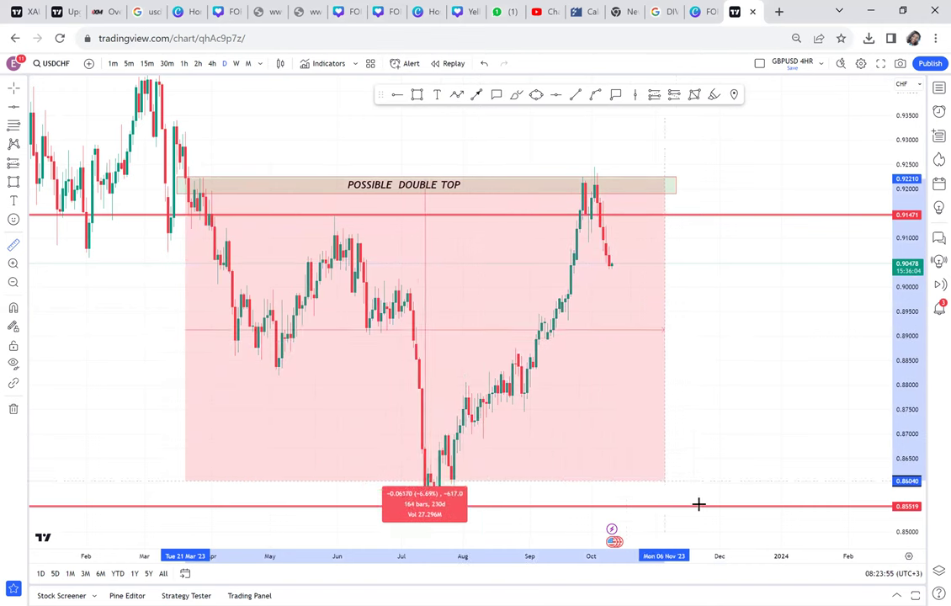
pyautogui.click(708, 507)
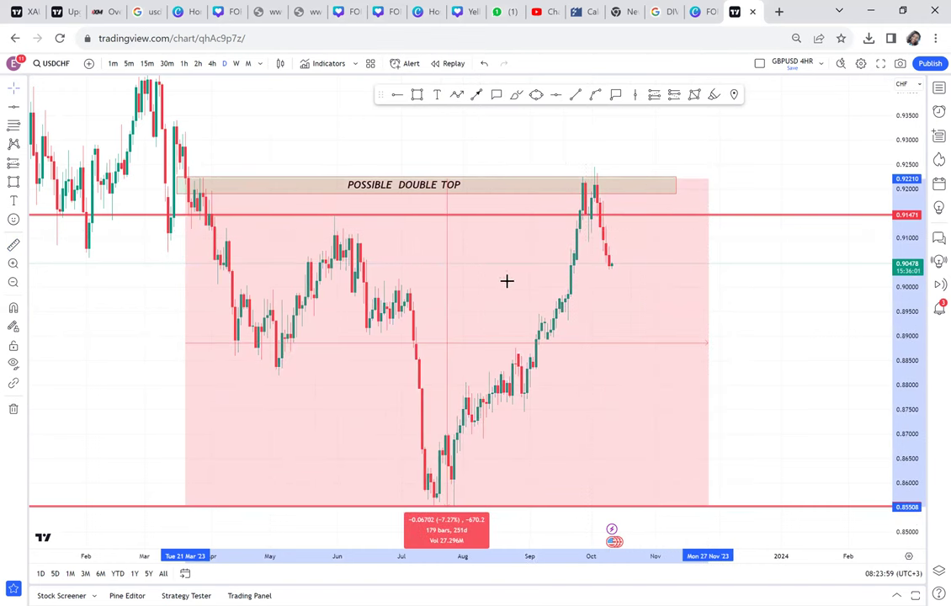
# Draw a horizontal line at 0.88849, the midpoint of the measured range, and colour it green.
pyautogui.hotkey('alt', 'h')
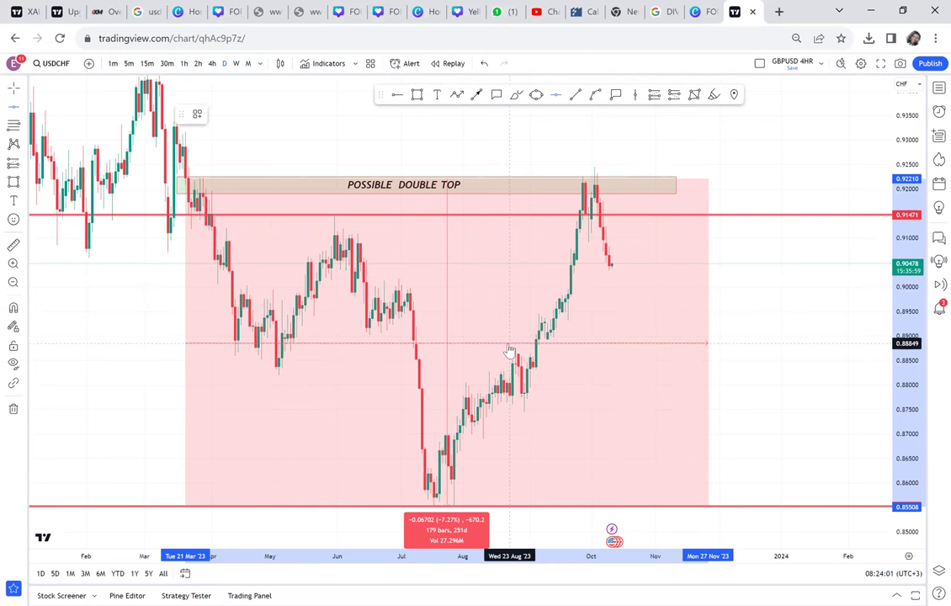
pyautogui.click(508, 345)
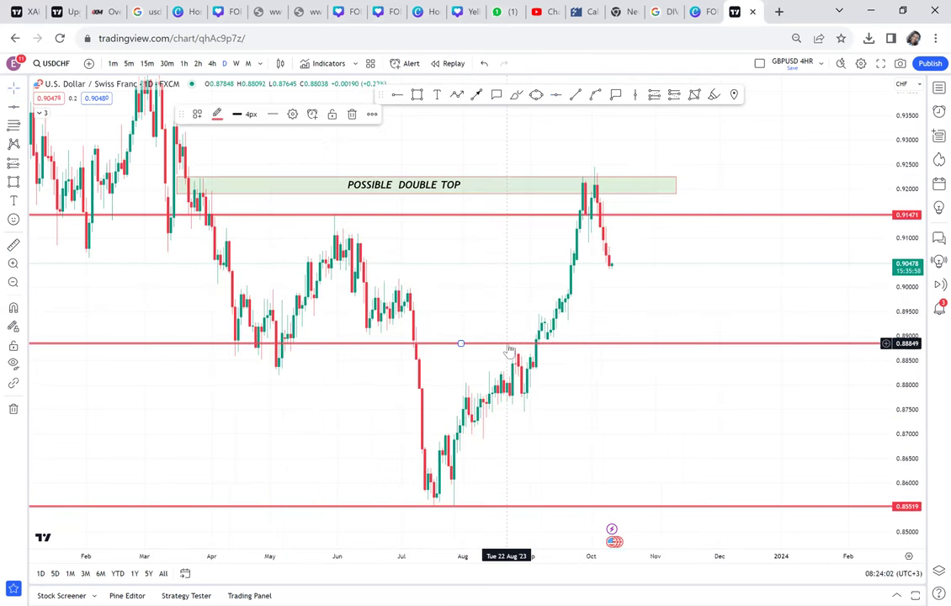
pyautogui.click(217, 115)
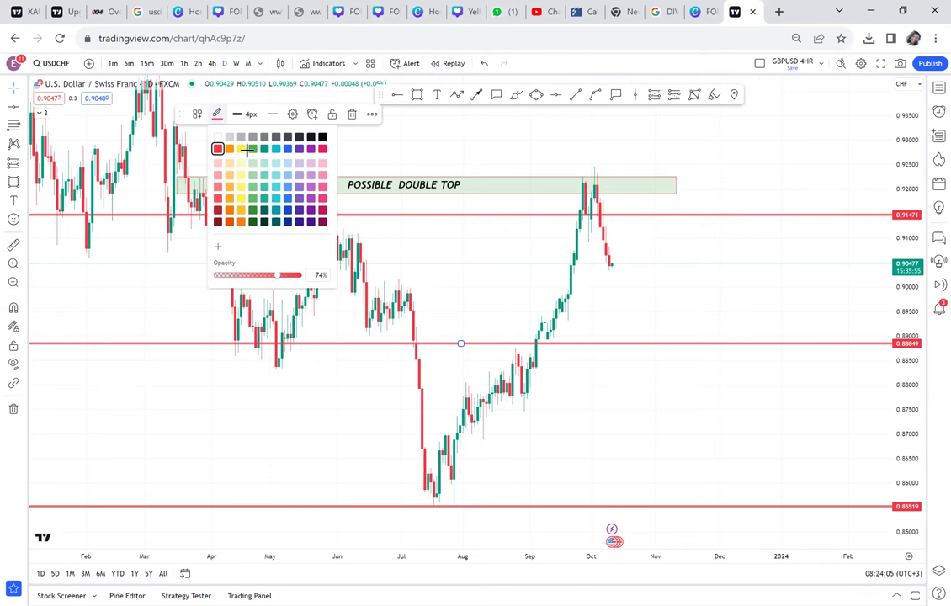
pyautogui.click(251, 149)
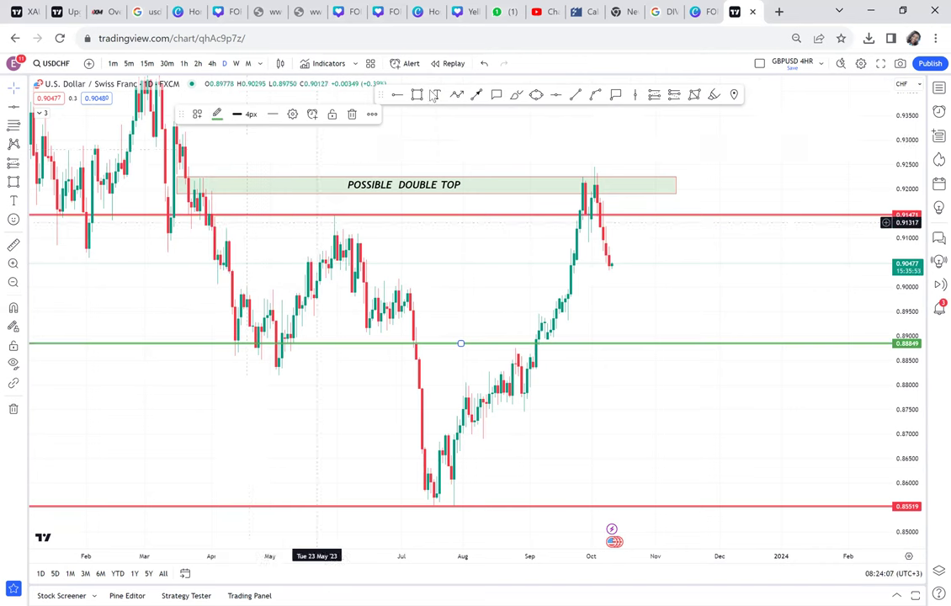
# Label the green midpoint line with the text HALF, placed just above the line near late October.
pyautogui.click(613, 340)
pyautogui.click(613, 340)
pyautogui.write('HALF')
pyautogui.click(651, 332)
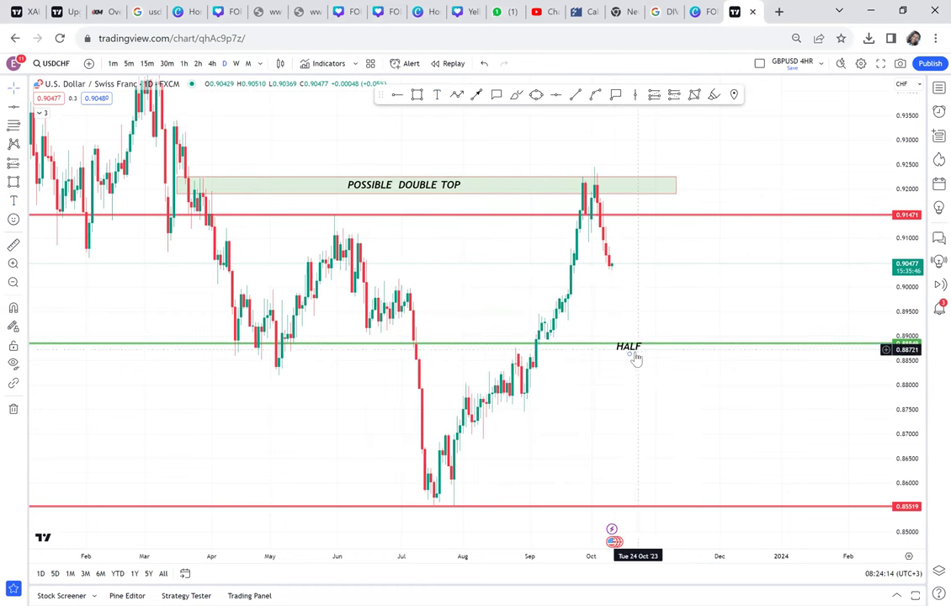
pyautogui.moveTo(633, 351); pyautogui.dragTo(652, 344)
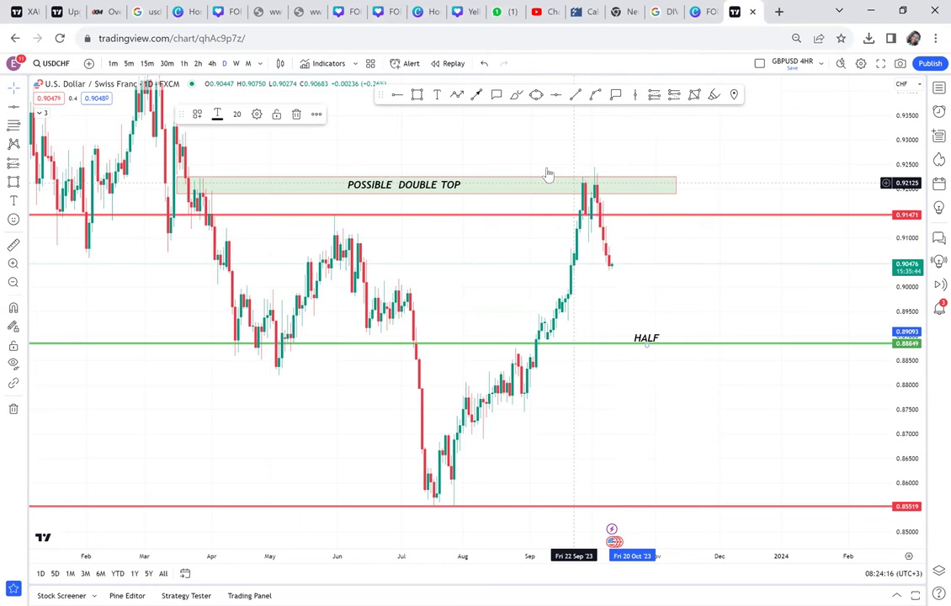
# Draw a small circle around the early-September candles where price crosses the green HALF line.
pyautogui.click(537, 98)
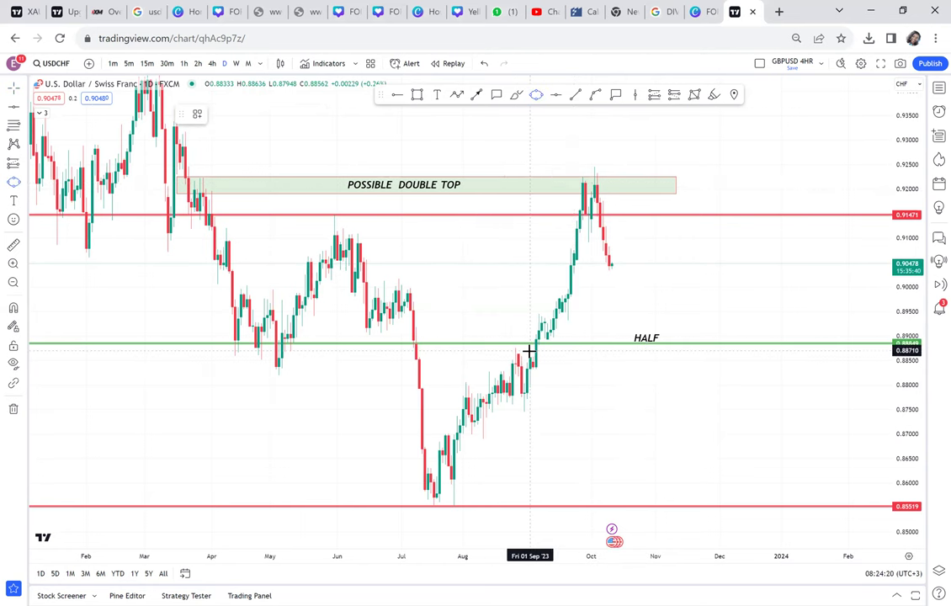
pyautogui.click(549, 337)
pyautogui.click(562, 345)
pyautogui.click(605, 312)
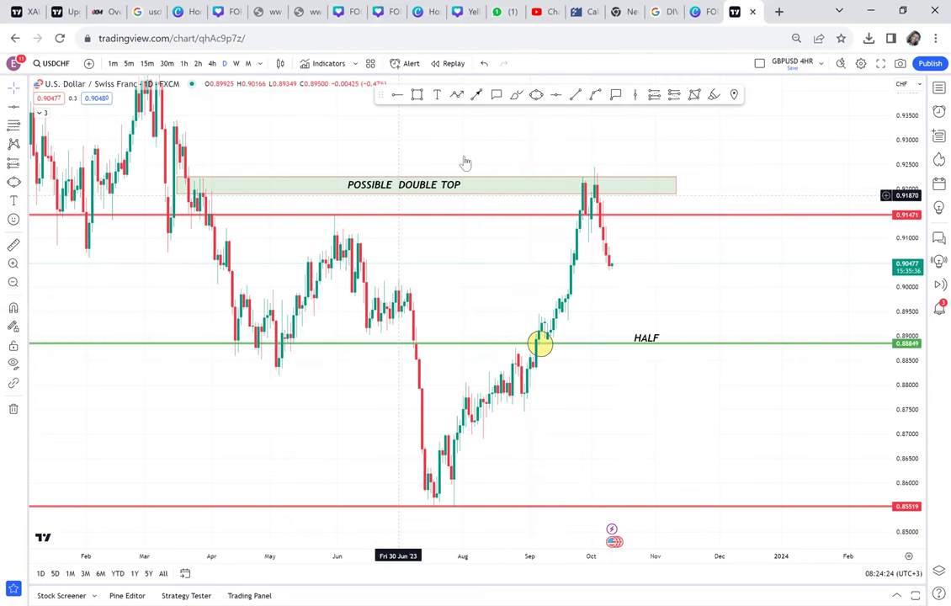
# Attach a callout reading RBS to the circle on the HALF line, placed below it.
pyautogui.click(497, 95)
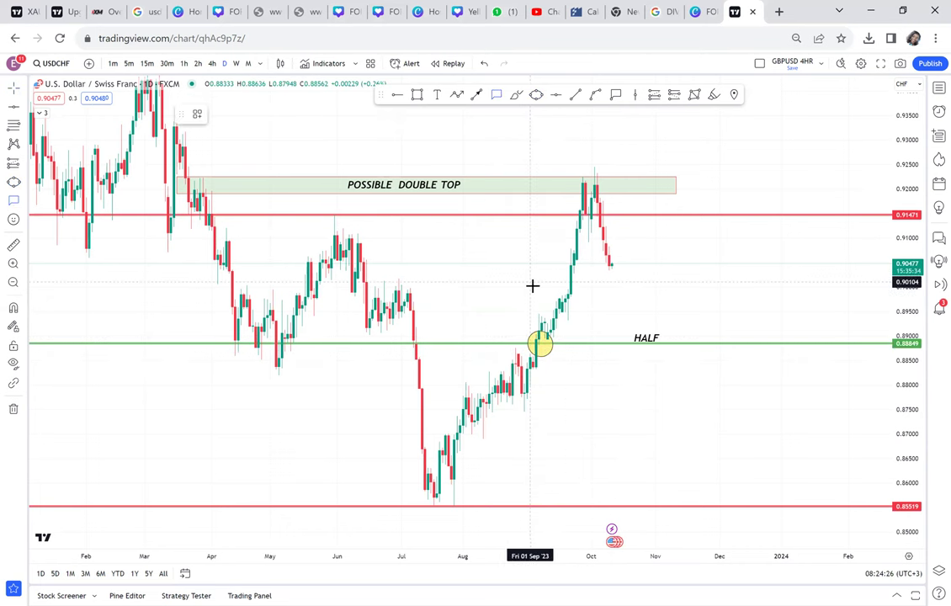
pyautogui.moveTo(548, 348); pyautogui.dragTo(575, 385)
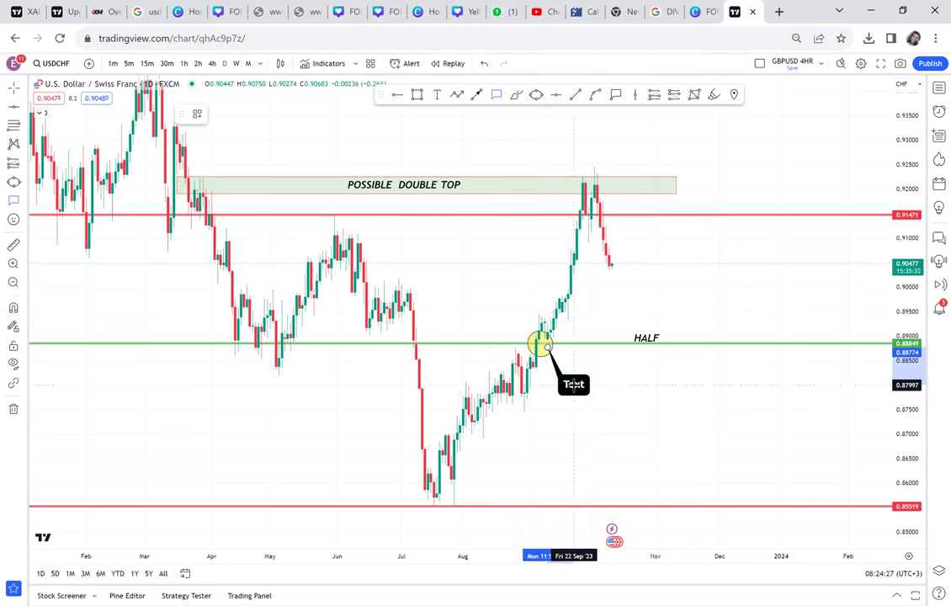
pyautogui.write('RB')
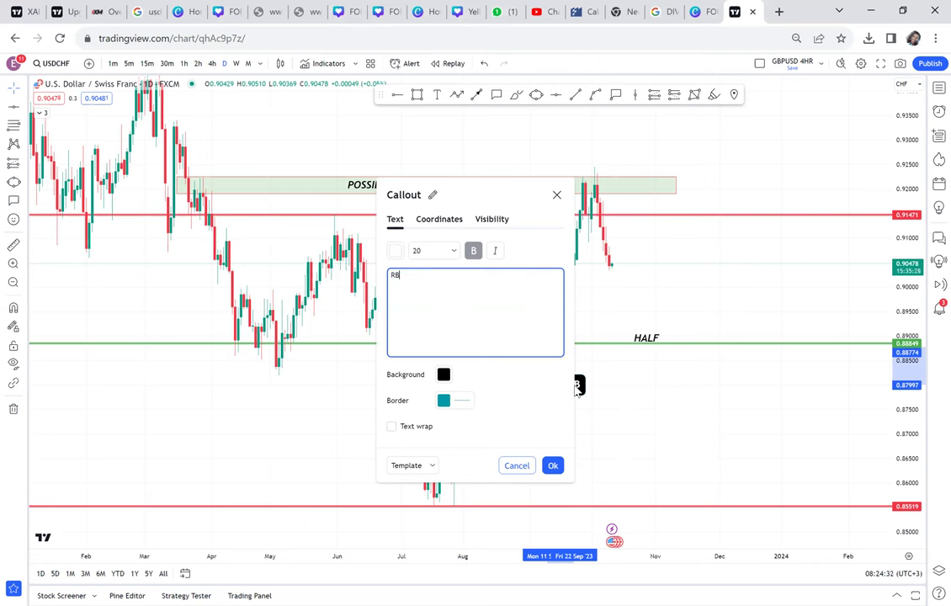
pyautogui.write('S')
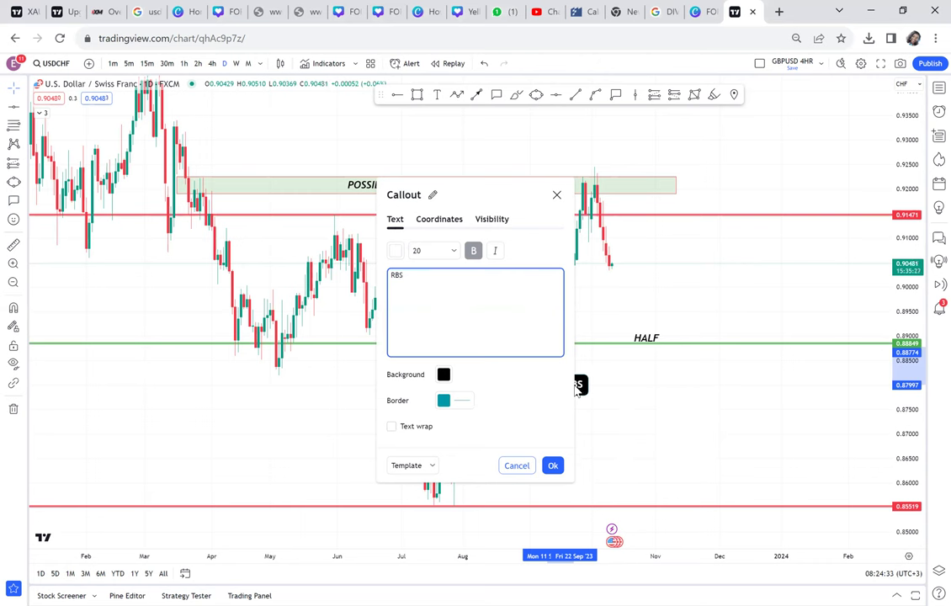
pyautogui.click(675, 414)
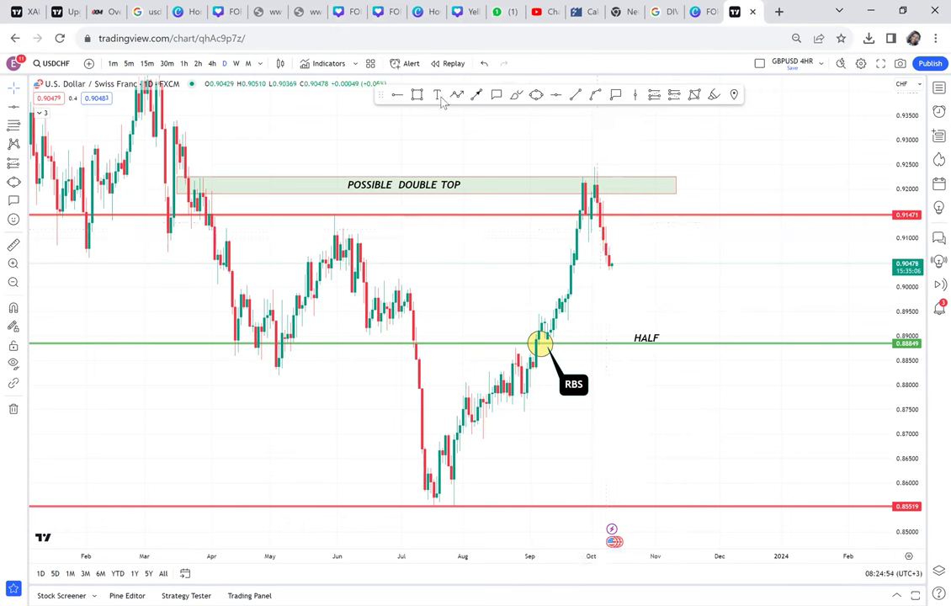
# Draw a horizontal ray at 0.91221 starting from 18 September 2023 and measure from it down to the latest daily candles.
pyautogui.click(562, 227)
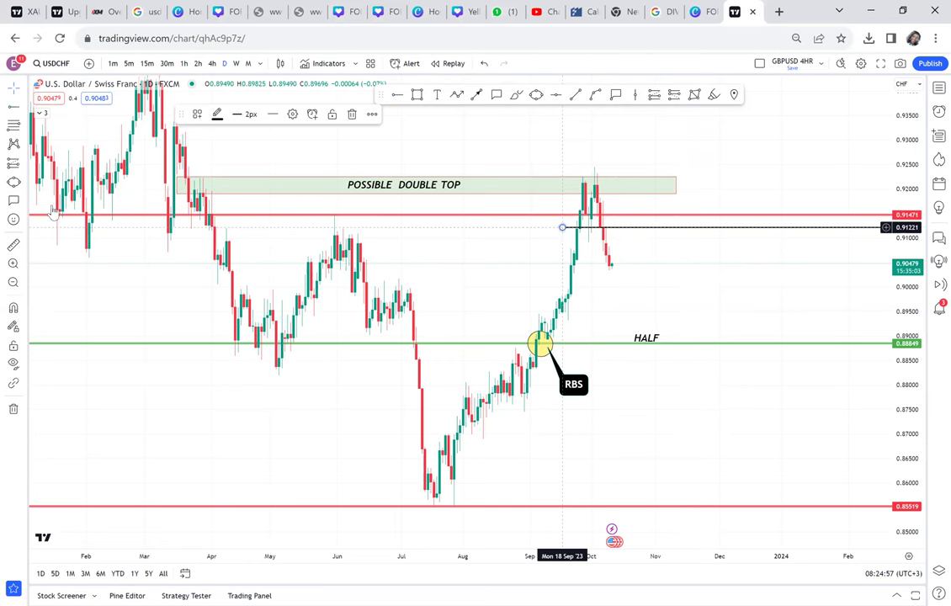
pyautogui.click(13, 244)
pyautogui.click(631, 245)
pyautogui.moveTo(630, 246); pyautogui.dragTo(651, 273)
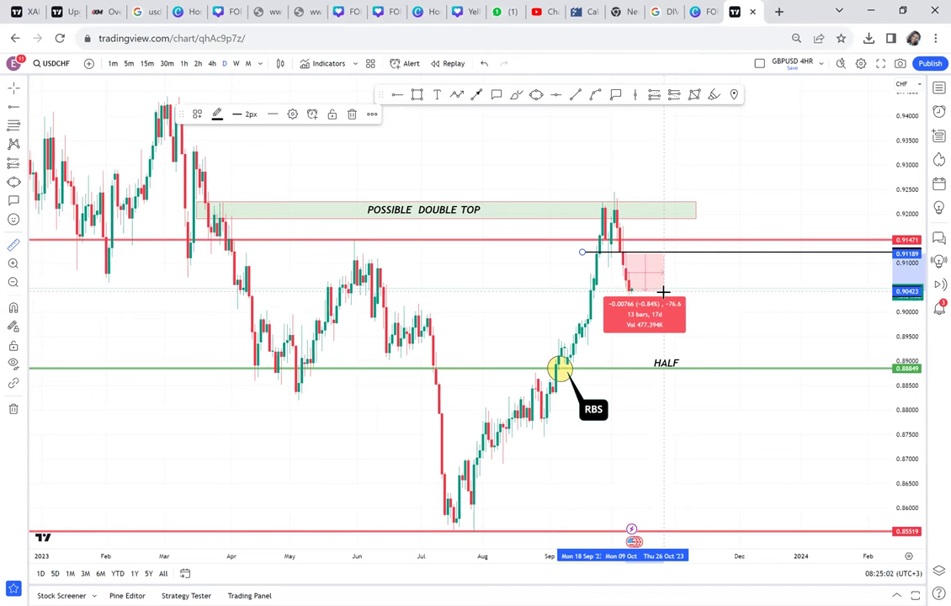
pyautogui.click(663, 292)
pyautogui.click(703, 301)
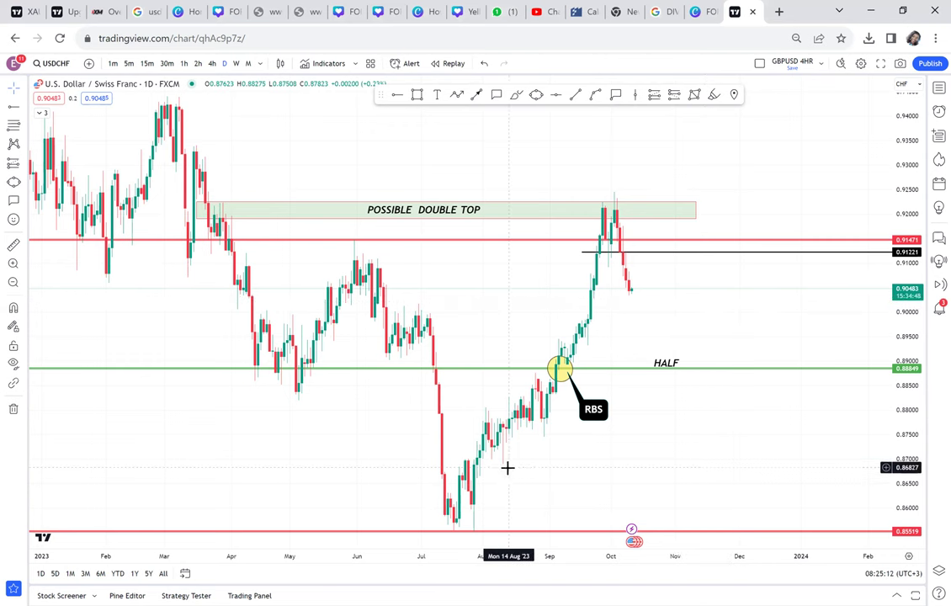
pyautogui.moveTo(490, 545); pyautogui.dragTo(324, 553)
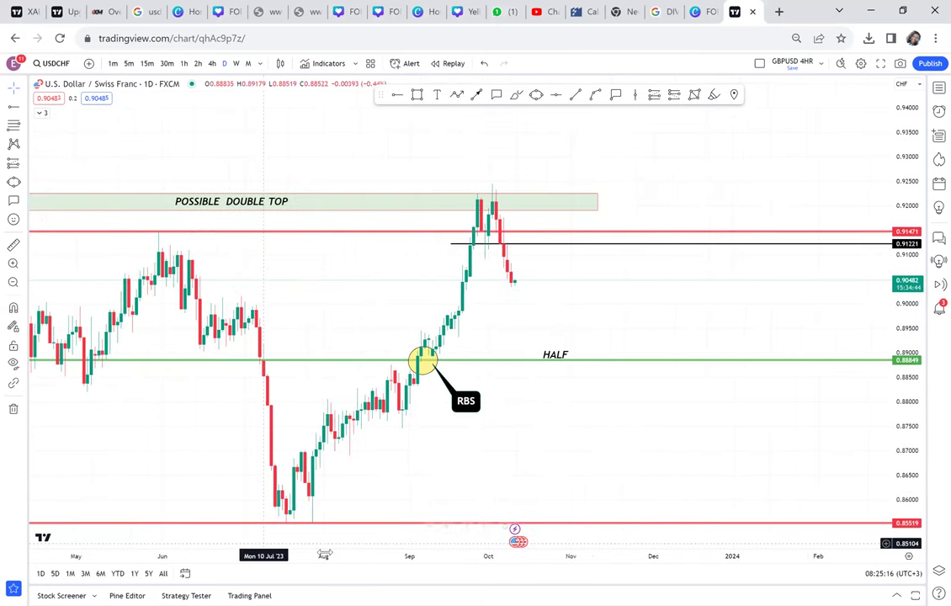
# Resize the POSSIBLE DOUBLE TOP zone to span about 0.9210 to 0.9243 through mid-November 2023, and move the upper red horizontal line to 0.90913.
pyautogui.moveTo(431, 555); pyautogui.dragTo(240, 514)
pyautogui.moveTo(562, 340); pyautogui.dragTo(699, 388)
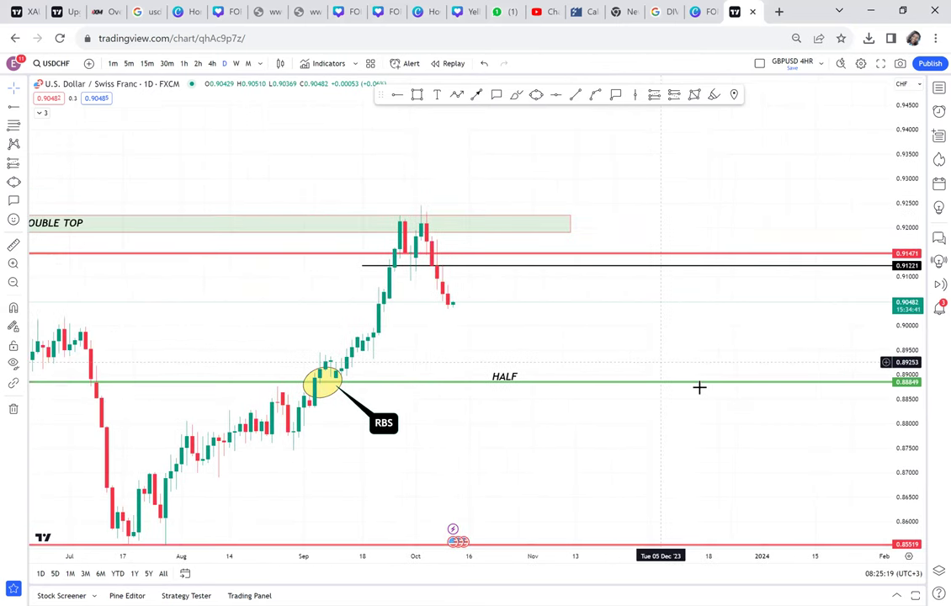
pyautogui.moveTo(908, 437); pyautogui.dragTo(901, 238)
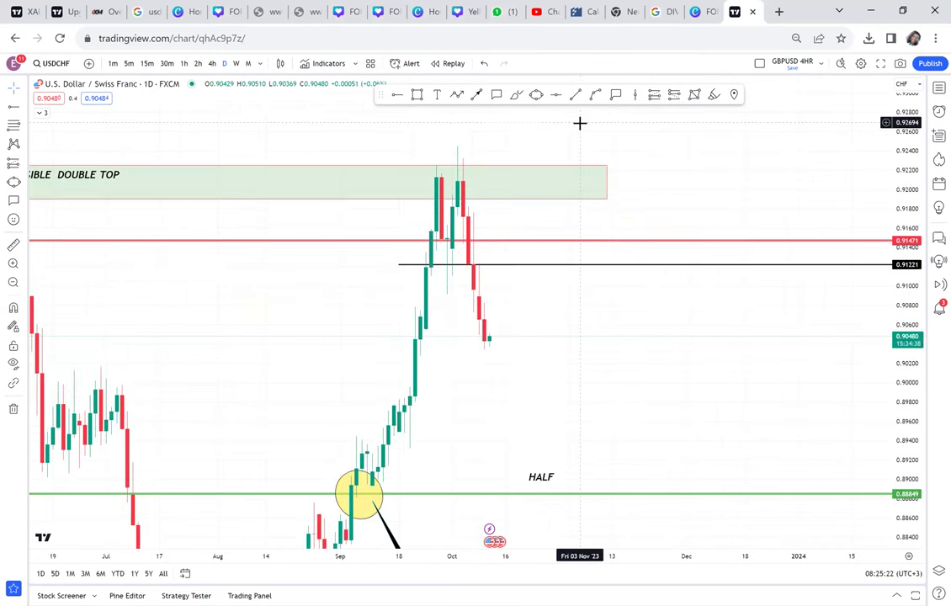
pyautogui.moveTo(606, 200); pyautogui.dragTo(628, 148)
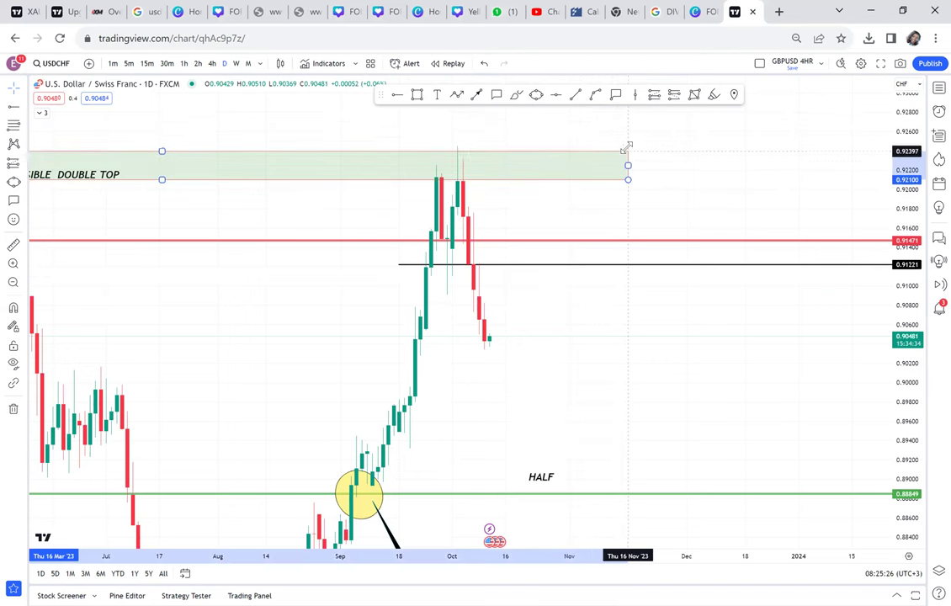
pyautogui.click(459, 265)
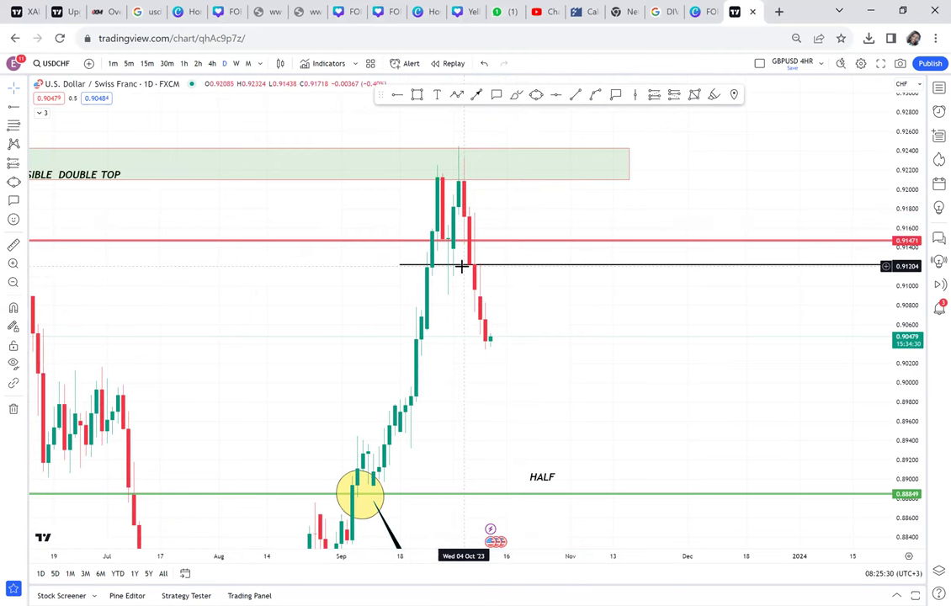
pyautogui.moveTo(490, 241); pyautogui.dragTo(488, 296)
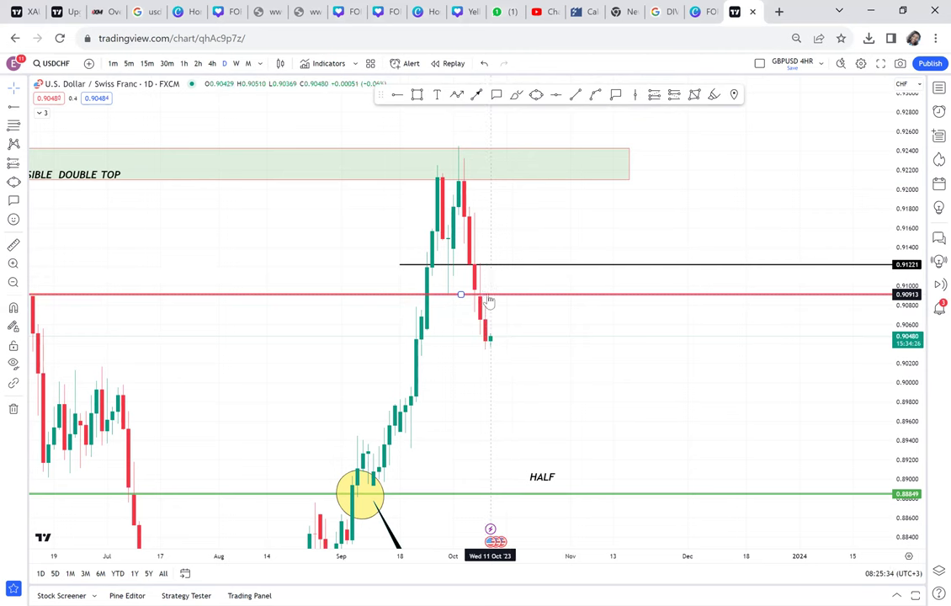
# Draw a rectangle over the double top from about 0.9226 to 0.9091, and move it directly below the red line as a downside projection.
pyautogui.click(416, 95)
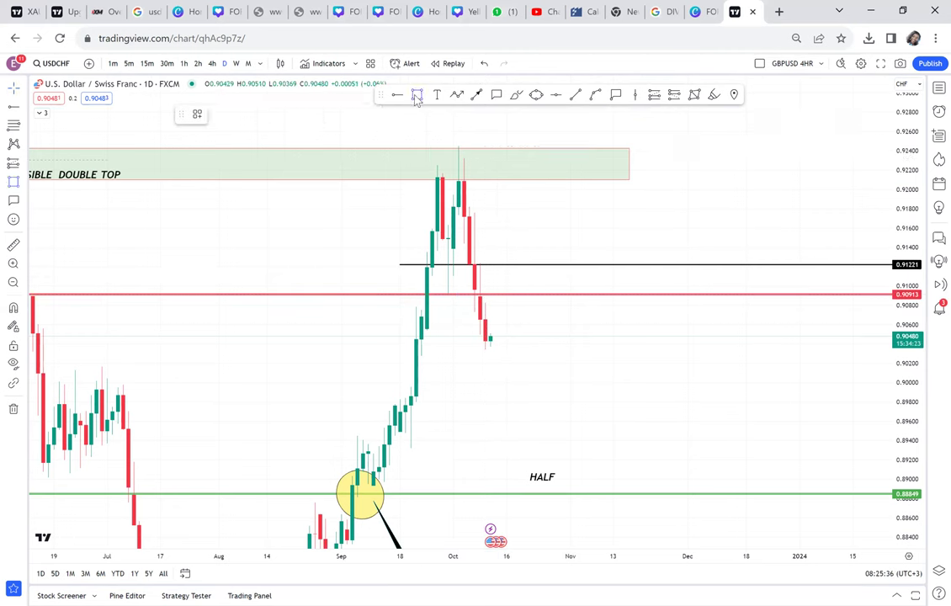
pyautogui.click(412, 165)
pyautogui.moveTo(496, 274); pyautogui.dragTo(528, 295)
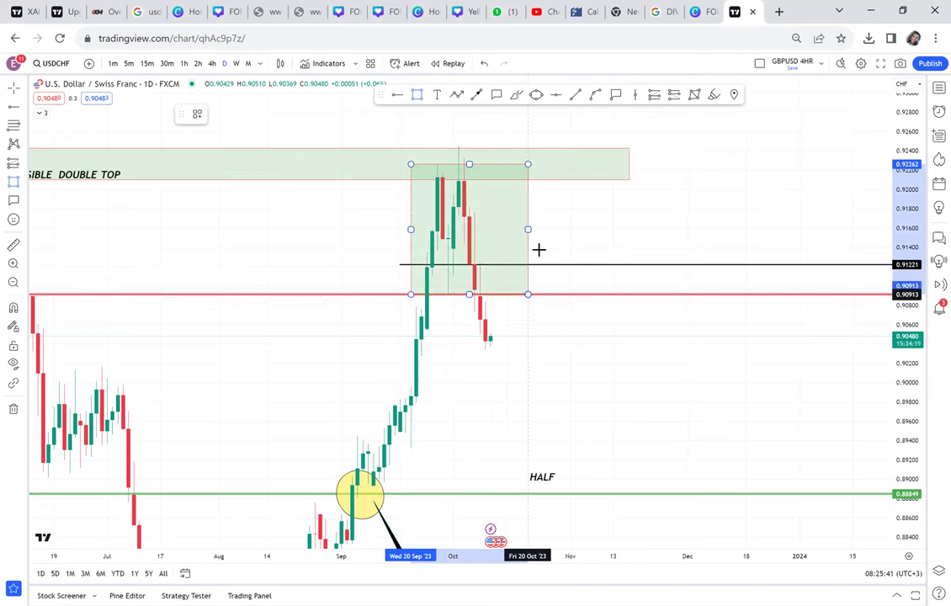
pyautogui.moveTo(529, 244); pyautogui.dragTo(539, 376)
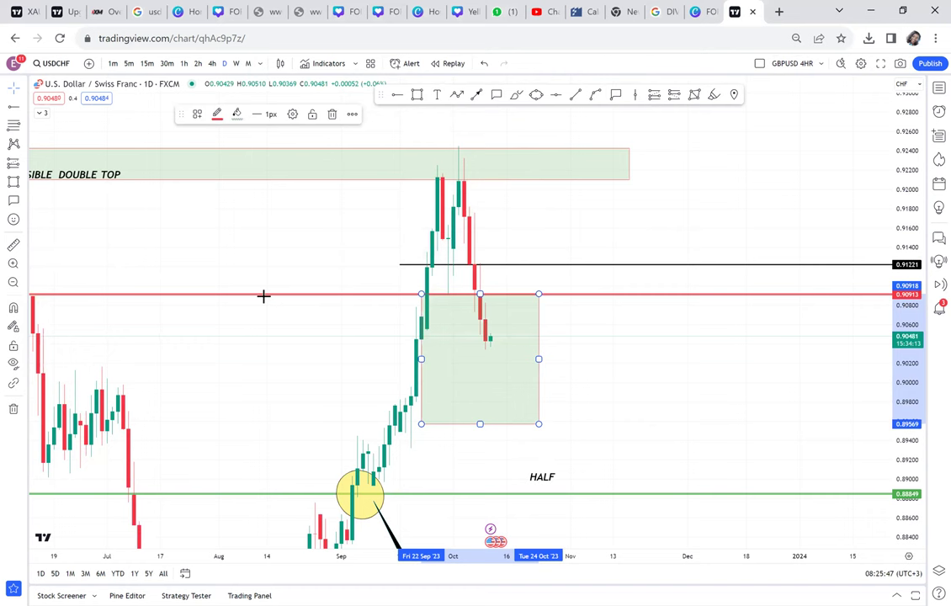
# Draw a horizontal ray at 0.90238 from 30 August 2023, halfway down the projection box, and measure from the latest daily candles towards it.
pyautogui.keyDown('shift'); pyautogui.click(341, 293); pyautogui.keyUp('shift')
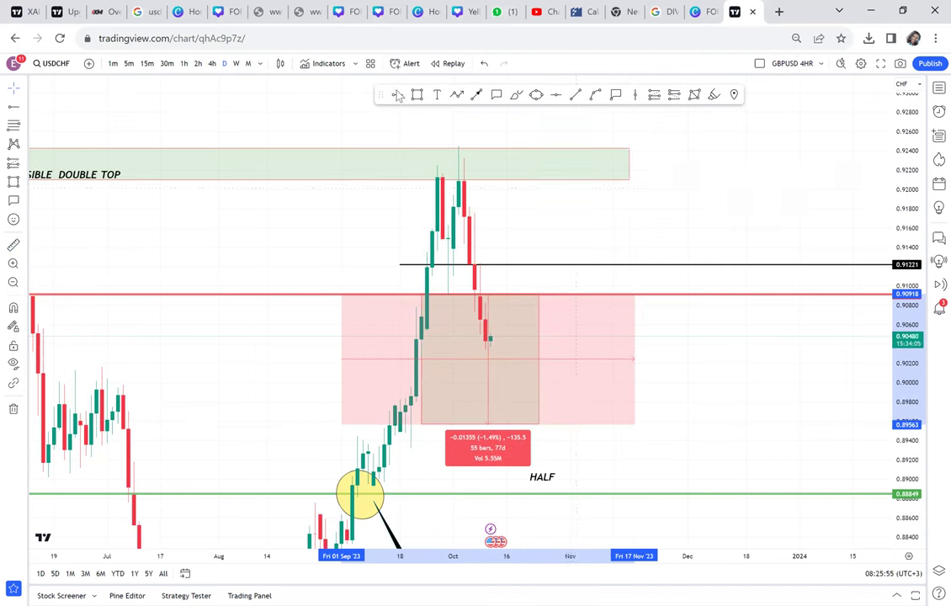
pyautogui.click(330, 359)
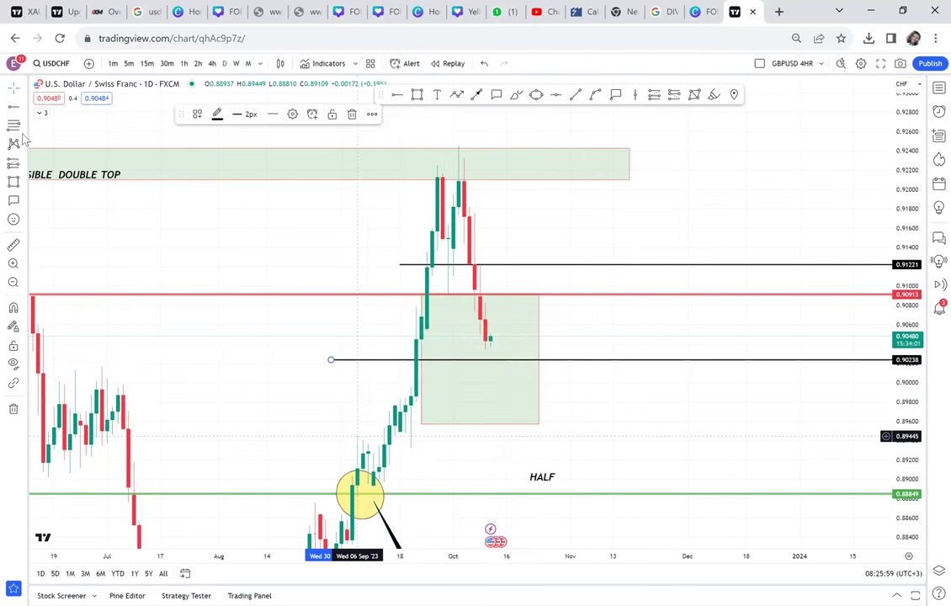
pyautogui.click(13, 245)
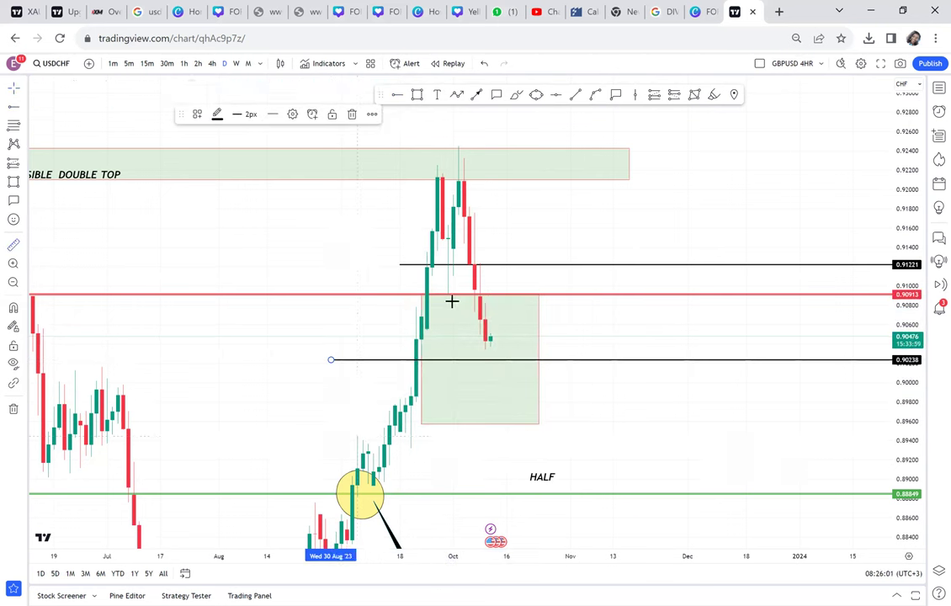
pyautogui.click(477, 355)
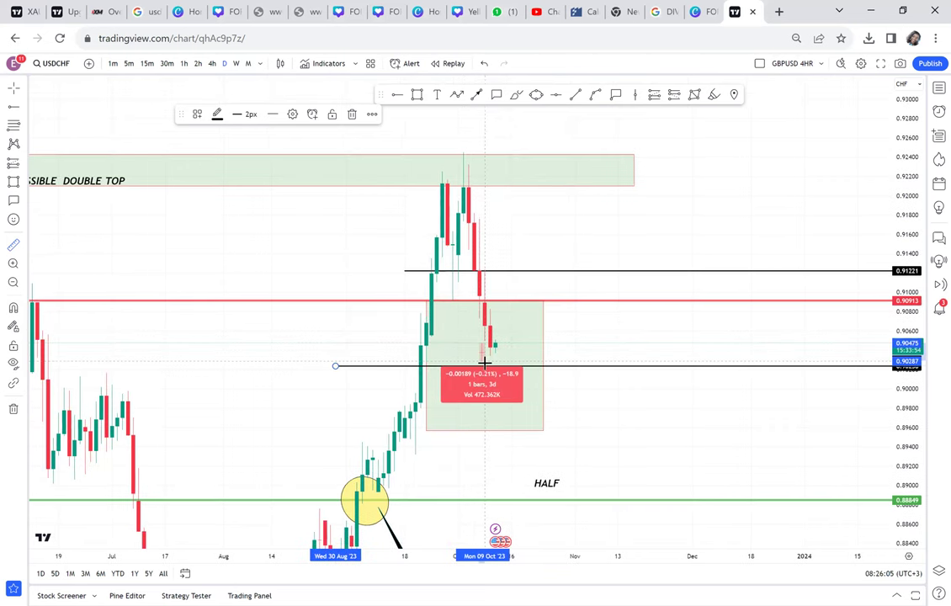
pyautogui.click(484, 362)
pyautogui.click(585, 347)
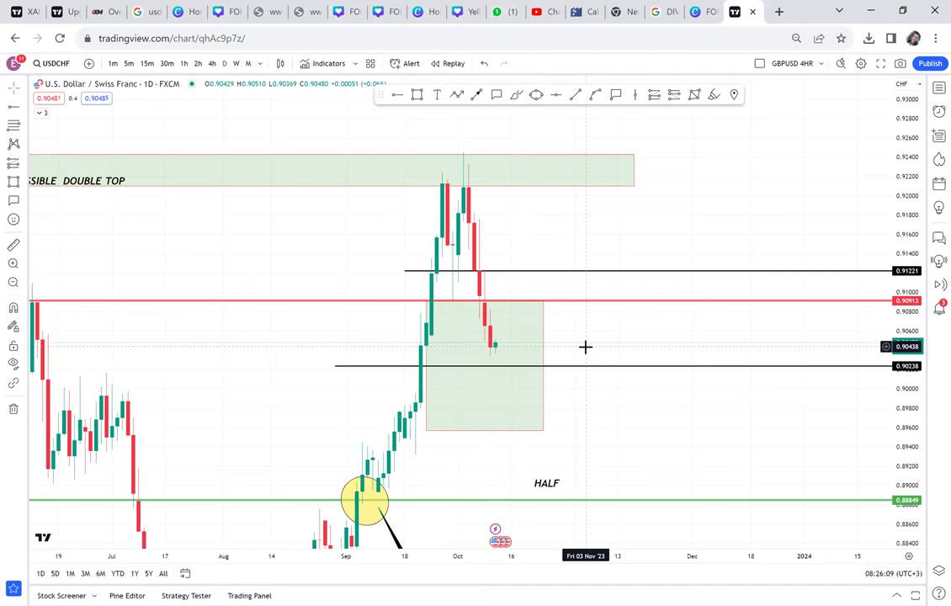
# Narrow the projection box to a thin strip ending at 24 October 2023, clear of the latest daily candles.
pyautogui.click(430, 361)
pyautogui.moveTo(545, 351)
pyautogui.mouseDown()
pyautogui.moveTo(530, 351)
pyautogui.moveTo(534, 360)
pyautogui.mouseUp()
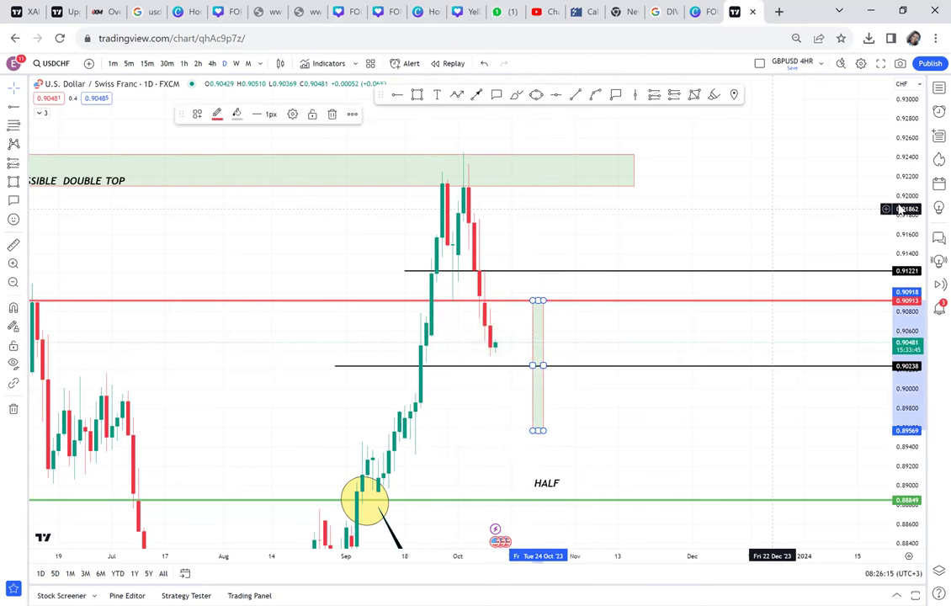
pyautogui.moveTo(892, 230); pyautogui.dragTo(892, 282)
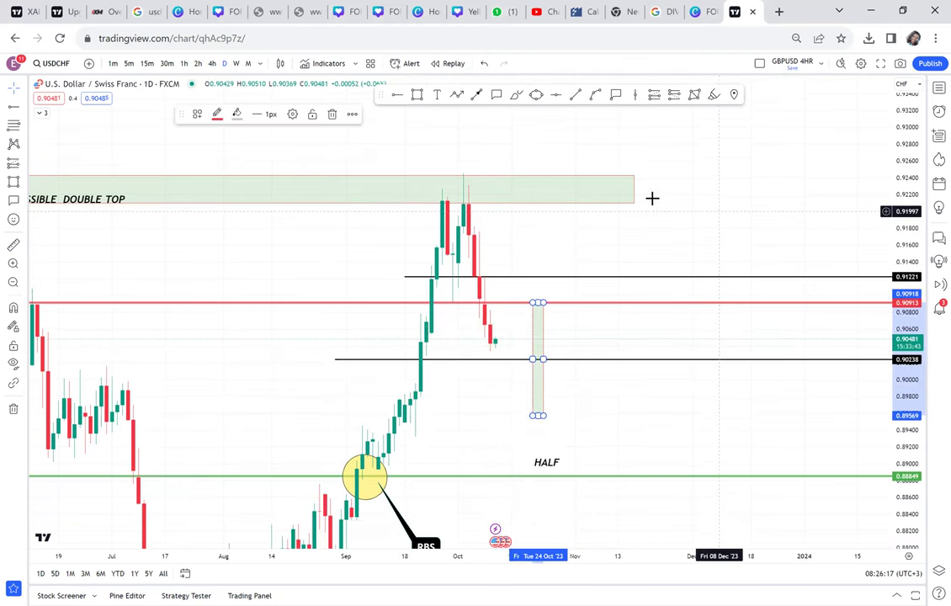
pyautogui.moveTo(260, 261); pyautogui.dragTo(584, 263)
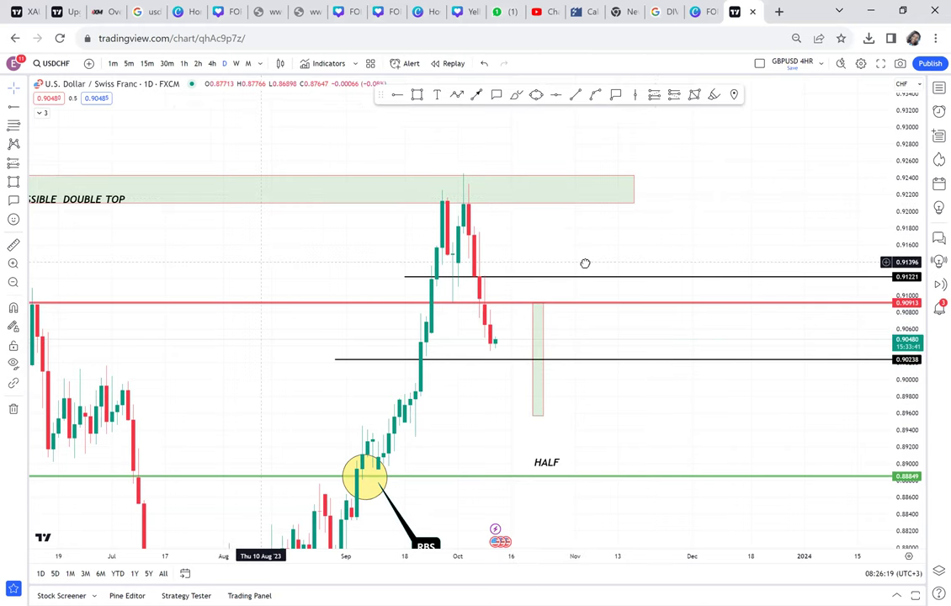
pyautogui.hscroll(-5, 484, 250)
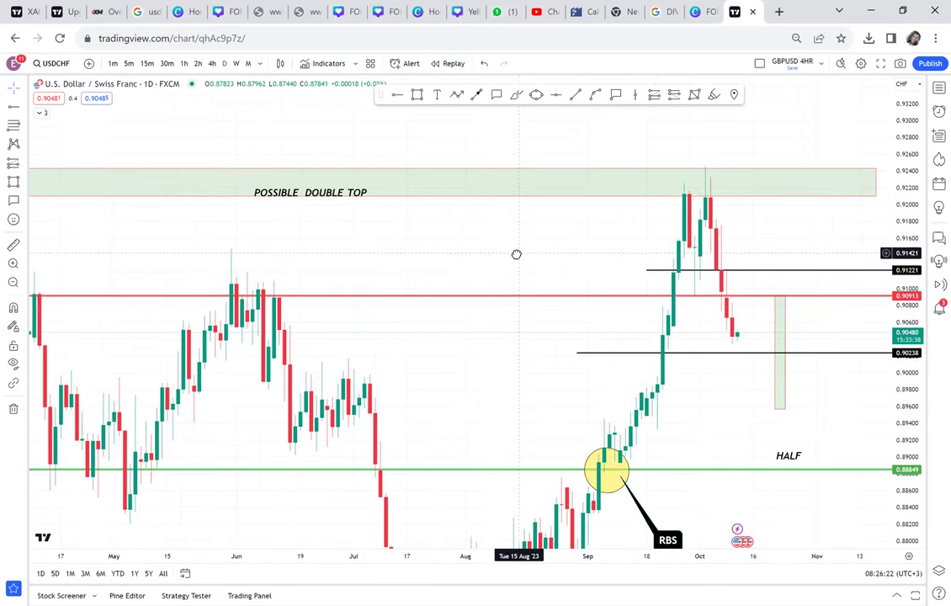
pyautogui.hscroll(4, 333, 220)
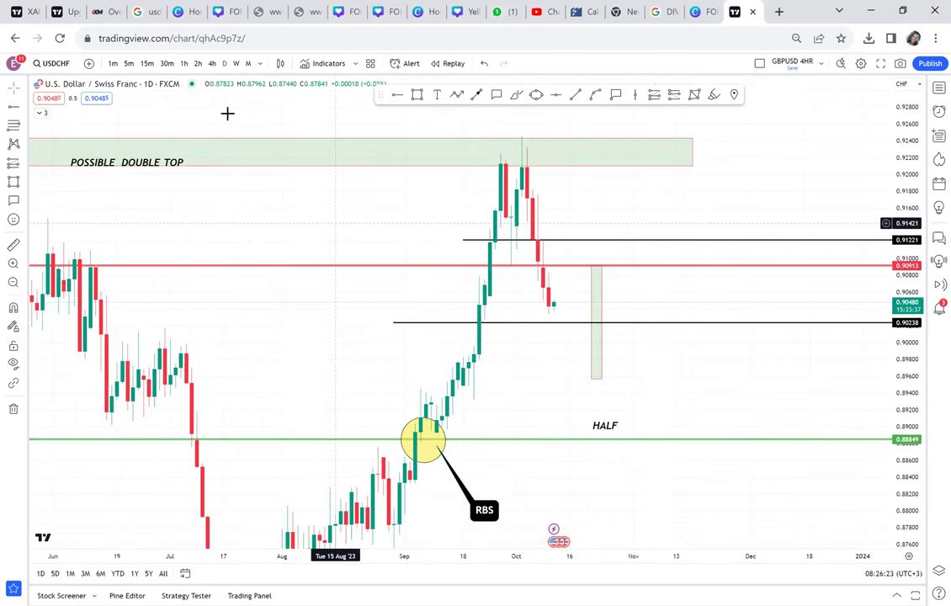
# On the 4h timeframe, draw a support zone rectangle from 20 September to 16 October 2023 between about 0.9043 and 0.9020.
pyautogui.click(212, 63)
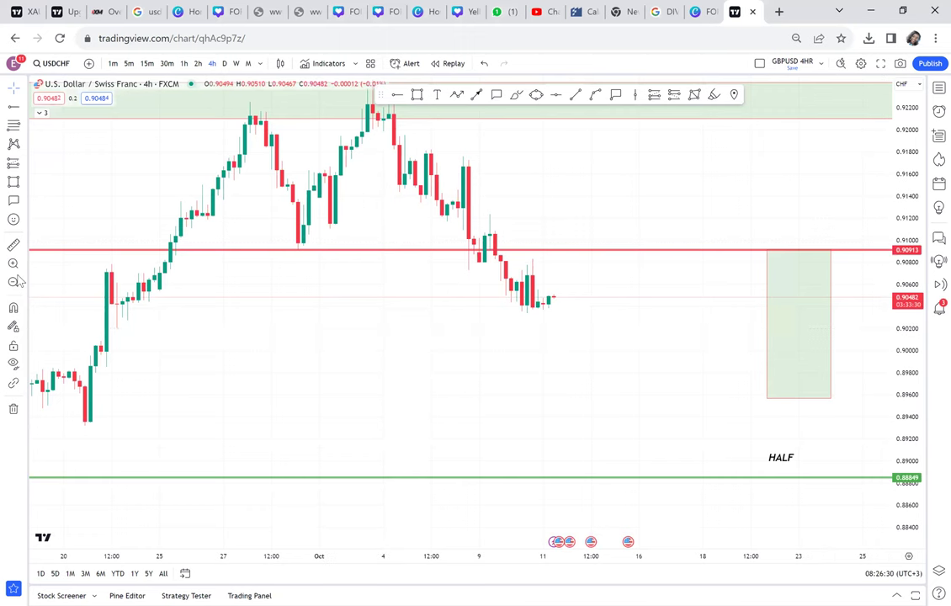
pyautogui.moveTo(295, 383); pyautogui.dragTo(286, 440)
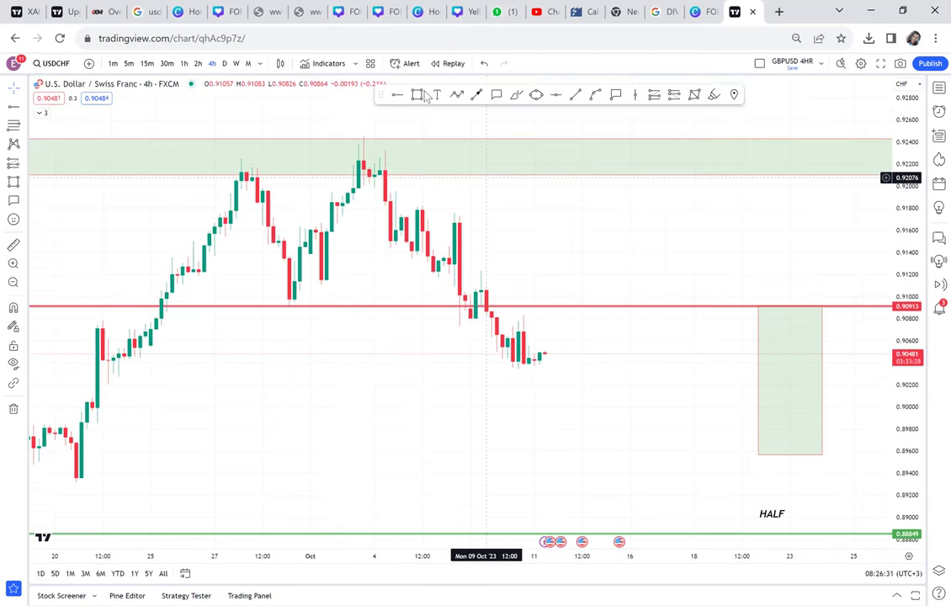
pyautogui.click(76, 359)
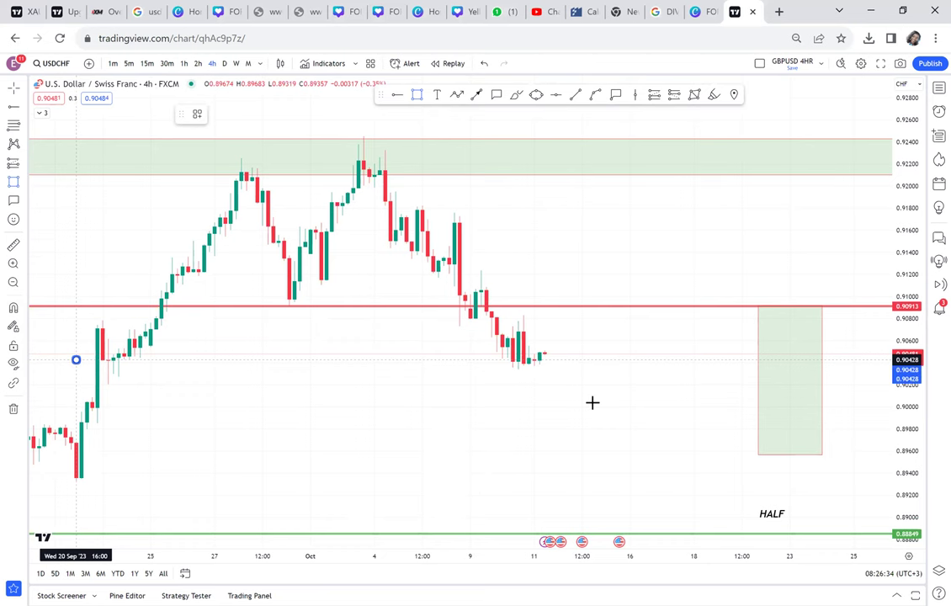
pyautogui.click(643, 384)
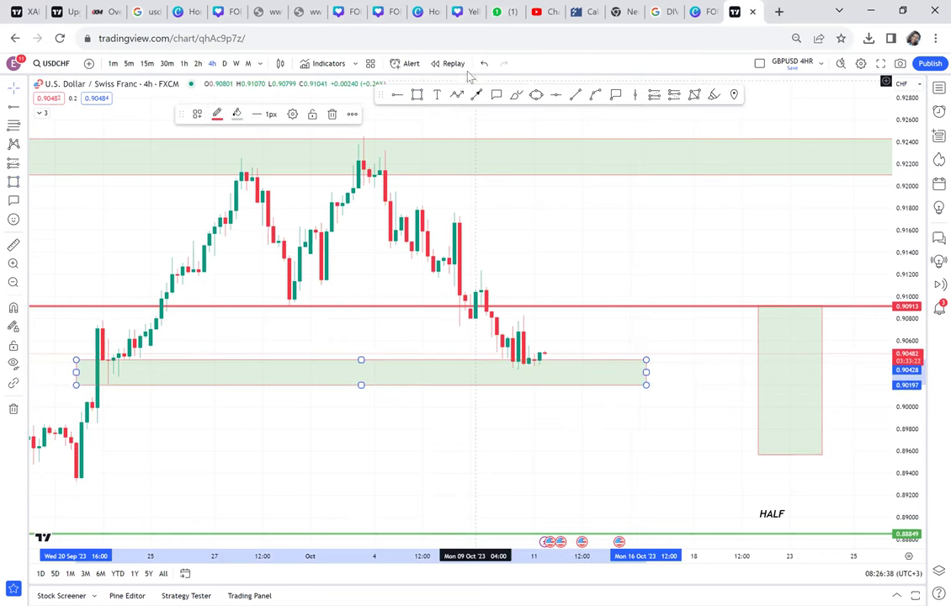
# Circle the 21–25 September candles and the latest 10–11 October candles where price touches the new support zone.
pyautogui.click(536, 95)
pyautogui.click(101, 382)
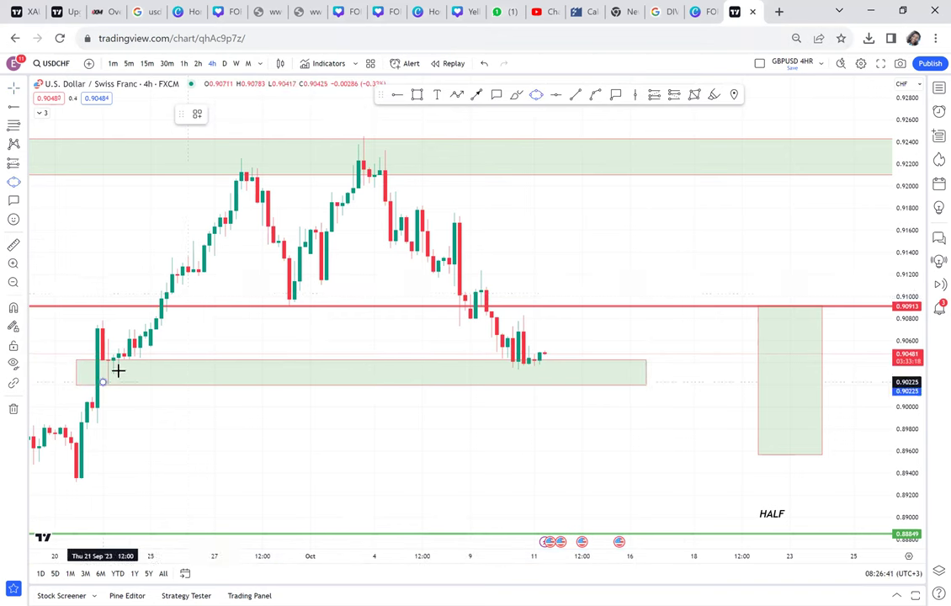
pyautogui.click(135, 356)
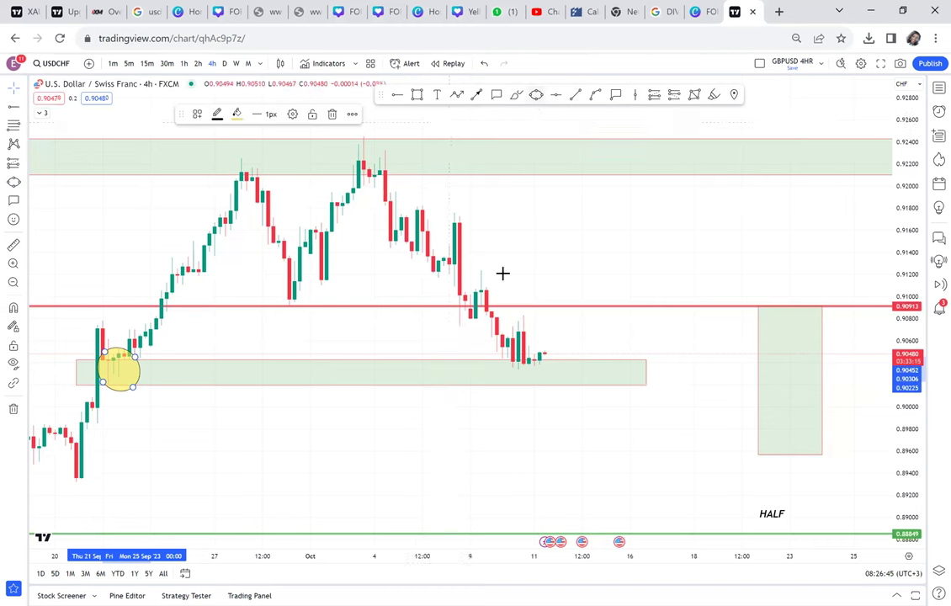
pyautogui.click(536, 96)
pyautogui.click(511, 376)
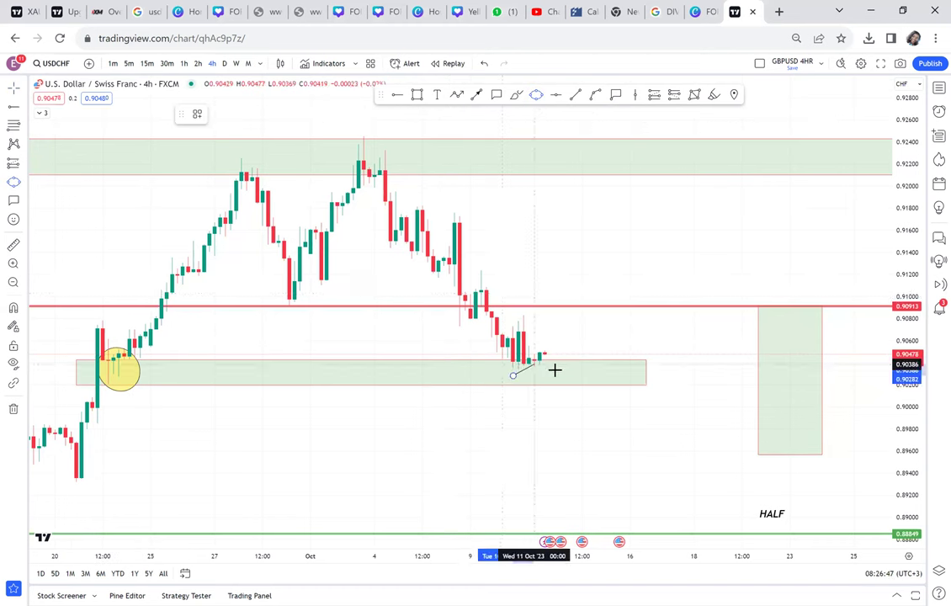
pyautogui.click(554, 370)
pyautogui.click(555, 370)
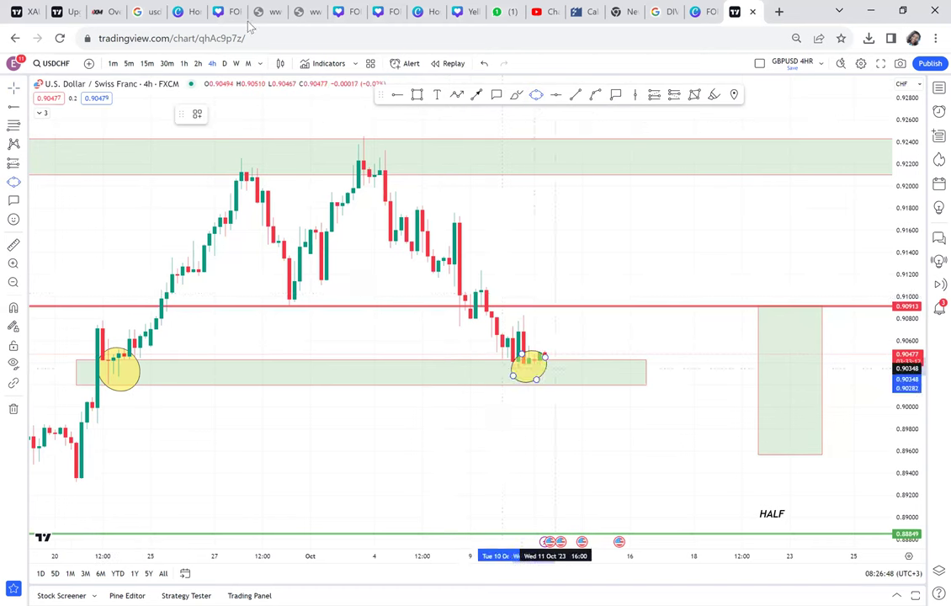
# Review the circled support zone on the daily timeframe and return to the 4h timeframe.
pyautogui.click(225, 65)
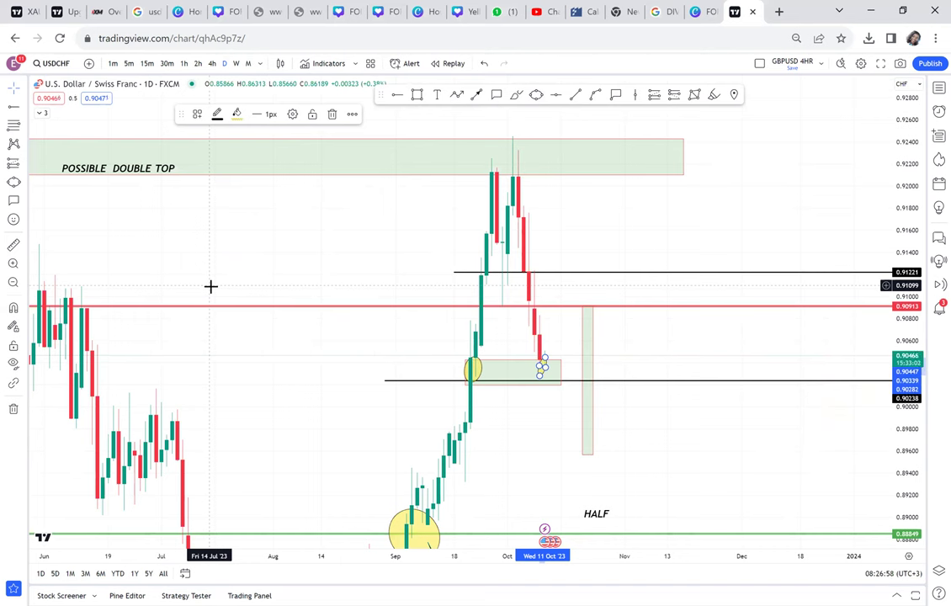
pyautogui.click(212, 64)
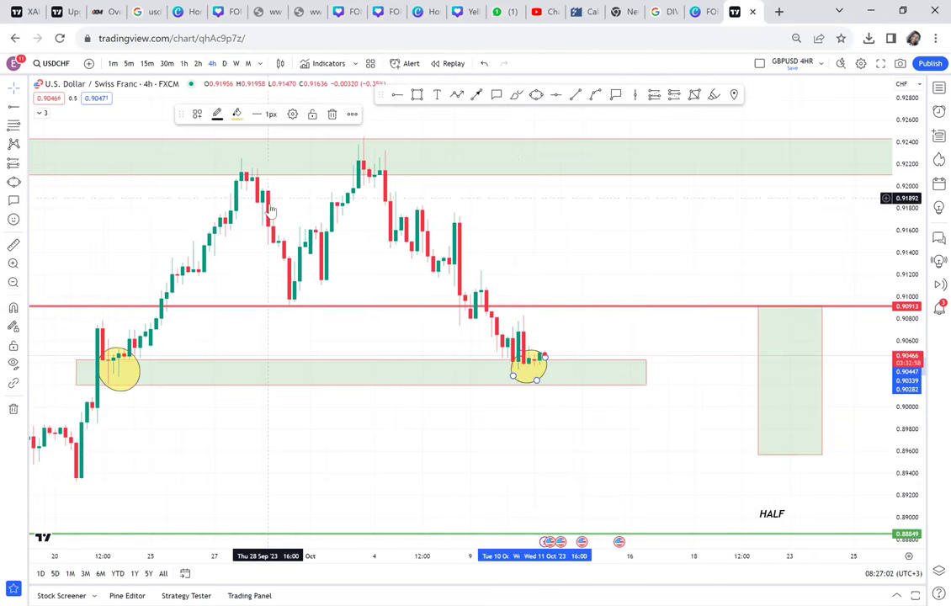
# Delete the green double-top zone and move the red horizontal line up to the early-October high at 0.92440.
pyautogui.moveTo(479, 246); pyautogui.dragTo(520, 273)
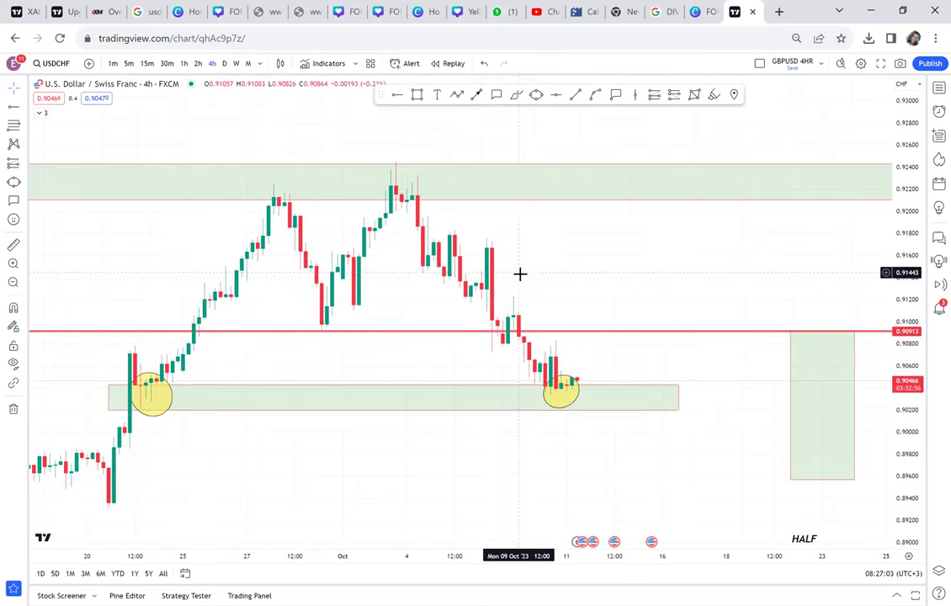
pyautogui.click(516, 208)
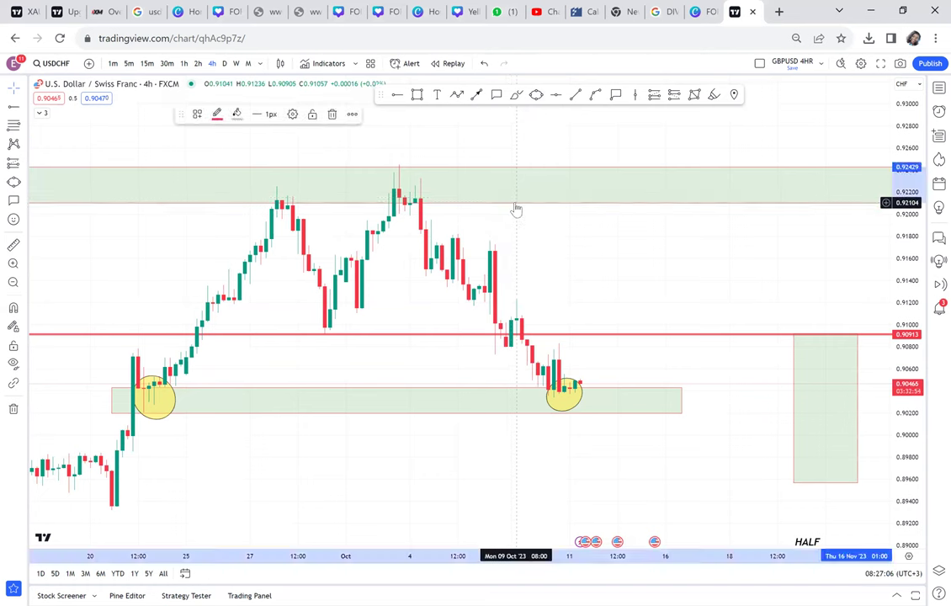
pyautogui.press('Delete')
pyautogui.moveTo(388, 334); pyautogui.dragTo(497, 165)
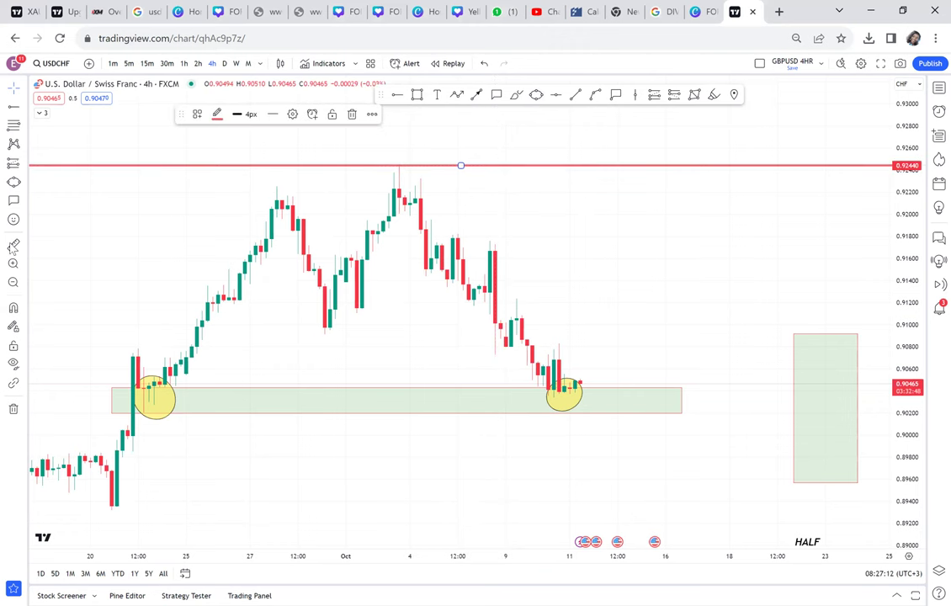
# Measure from the support zone's lower edge up to the red line, and place a green horizontal line halfway at 0.91288.
pyautogui.click(13, 244)
pyautogui.click(131, 412)
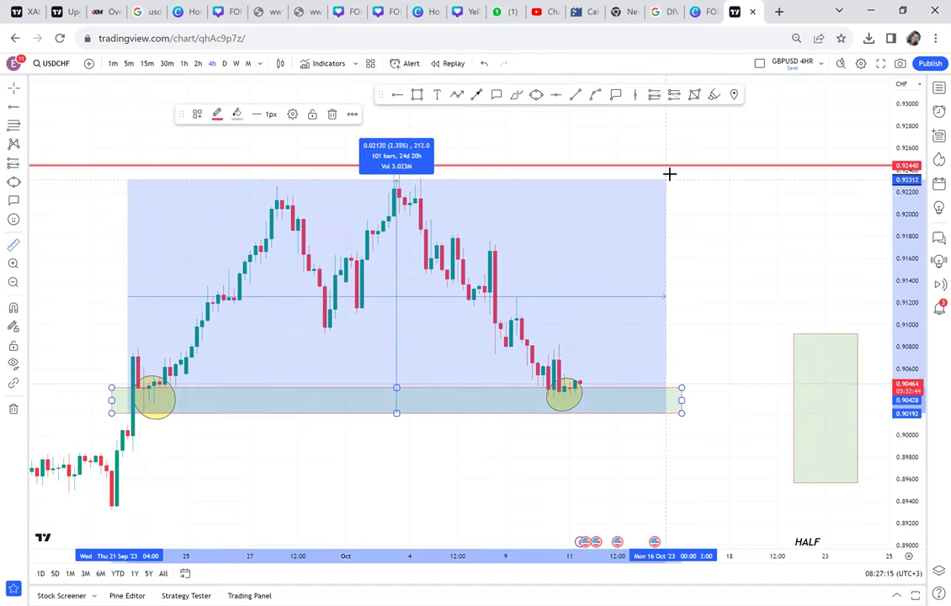
pyautogui.click(676, 166)
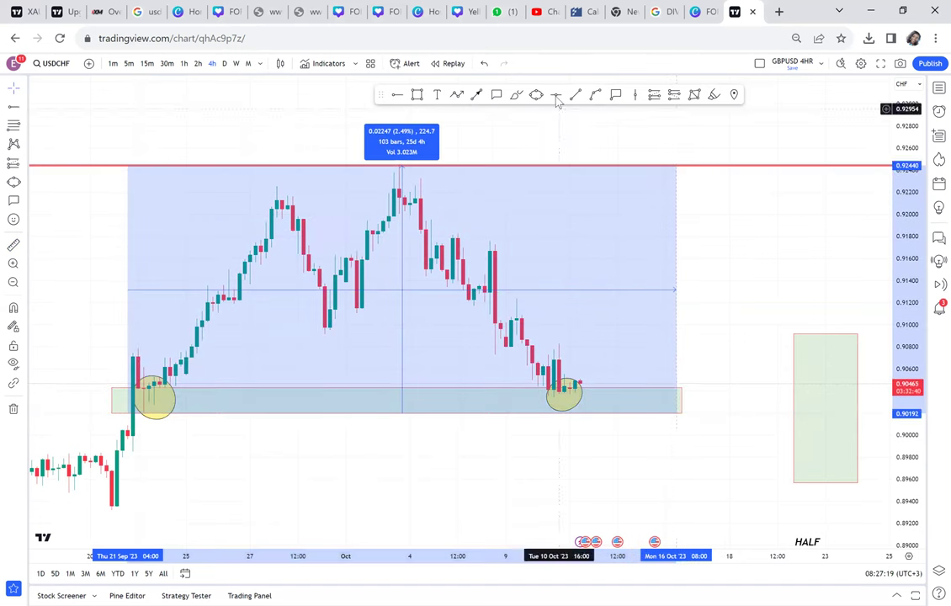
pyautogui.click(427, 293)
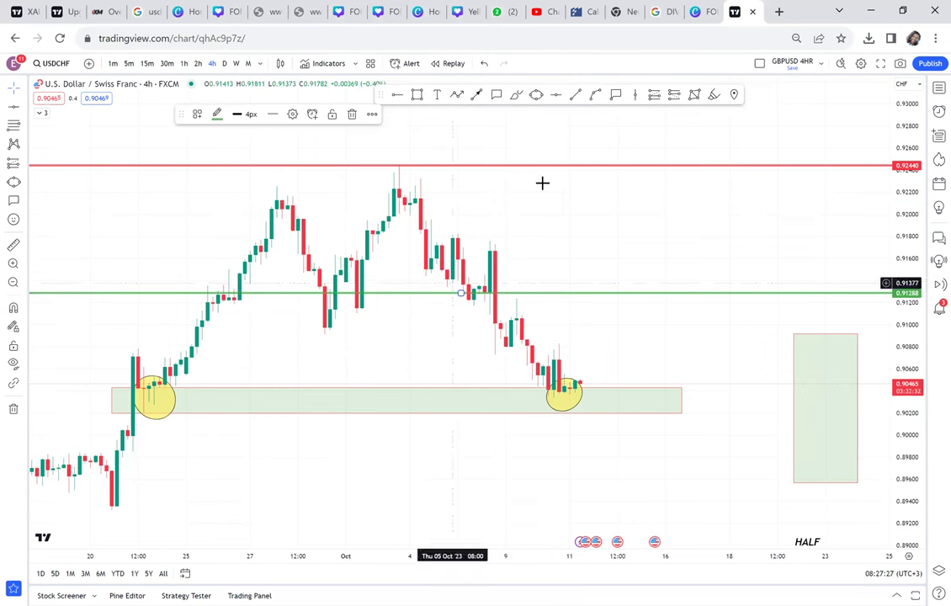
# Circle the 5–6 October candles on the green 0.91288 line with an ellipse and attach a callout reading RBS.
pyautogui.click(536, 94)
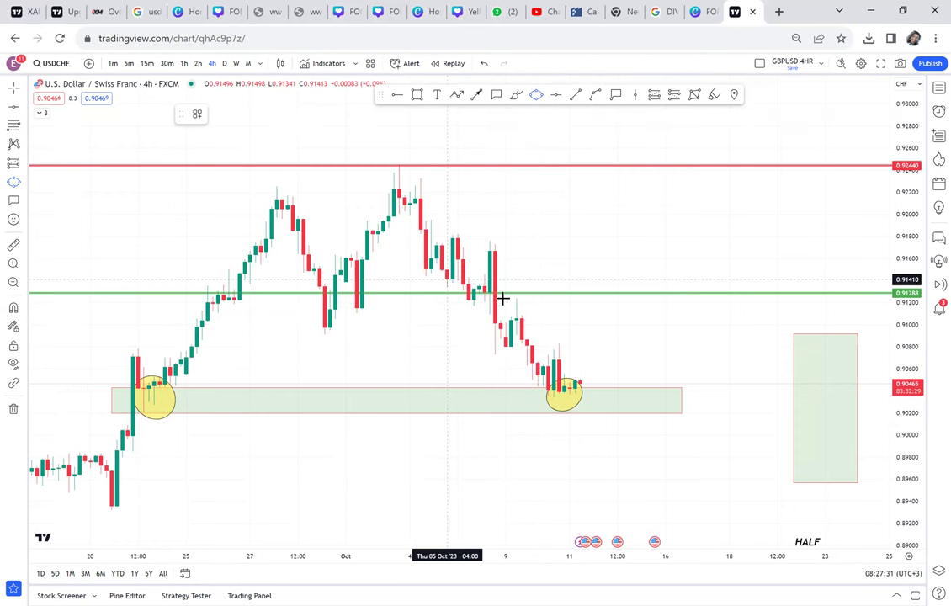
pyautogui.moveTo(447, 279); pyautogui.dragTo(475, 99)
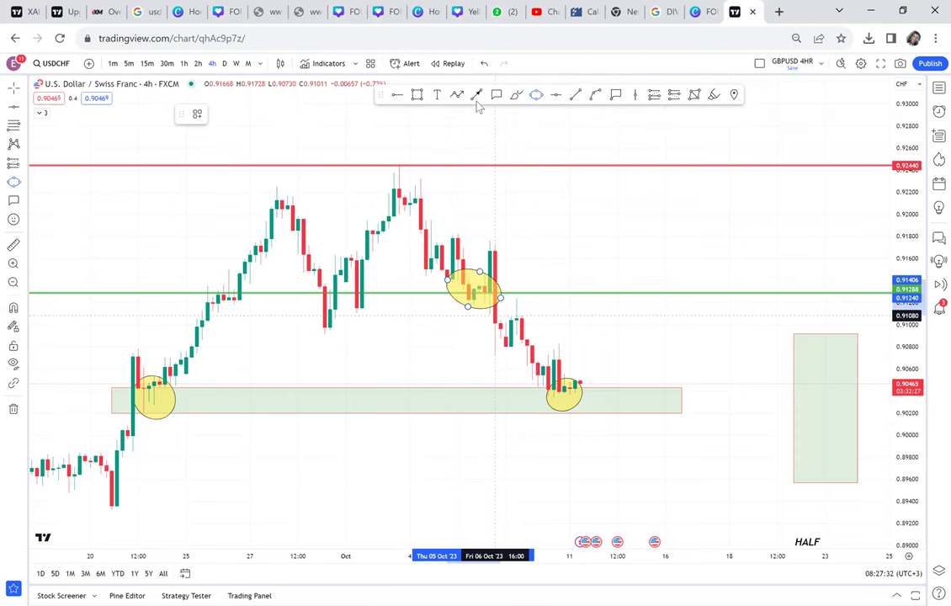
pyautogui.moveTo(437, 152); pyautogui.dragTo(427, 296)
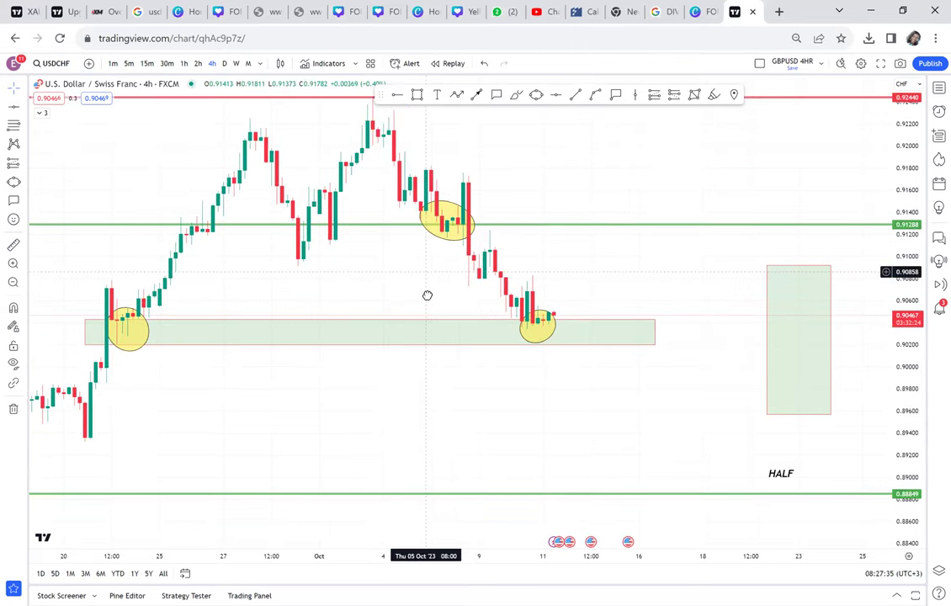
pyautogui.moveTo(451, 221); pyautogui.dragTo(468, 267)
pyautogui.click(496, 96)
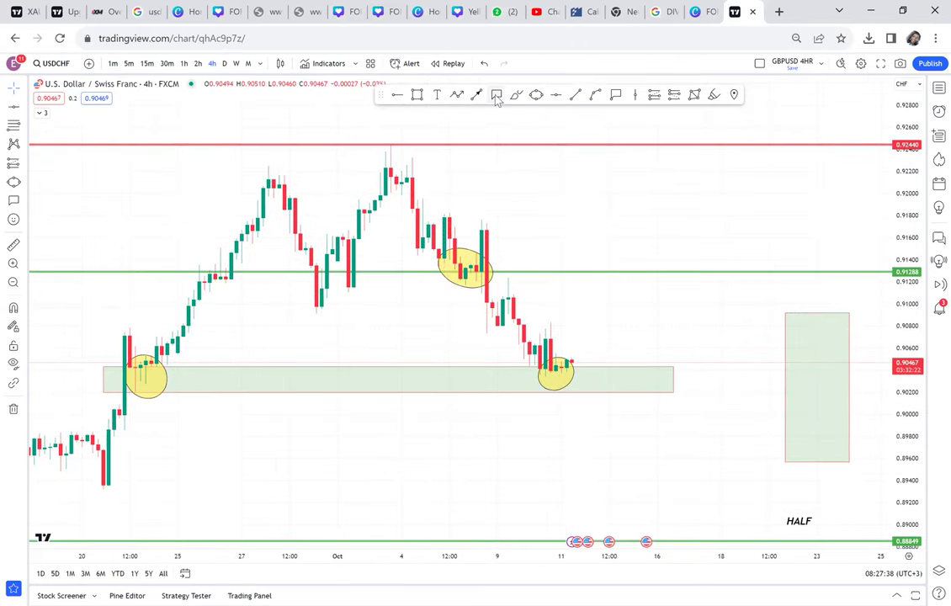
pyautogui.click(486, 266)
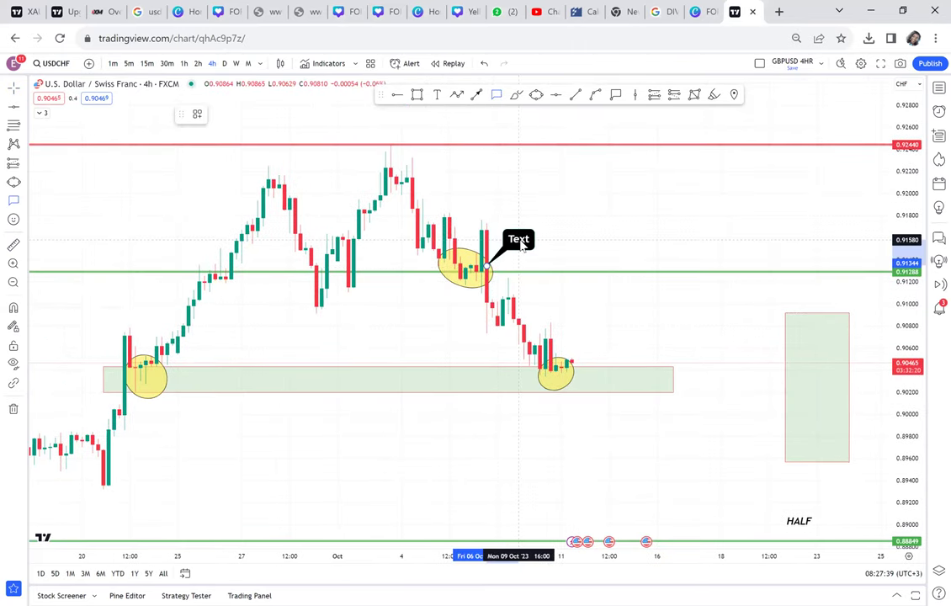
pyautogui.write('RBS')
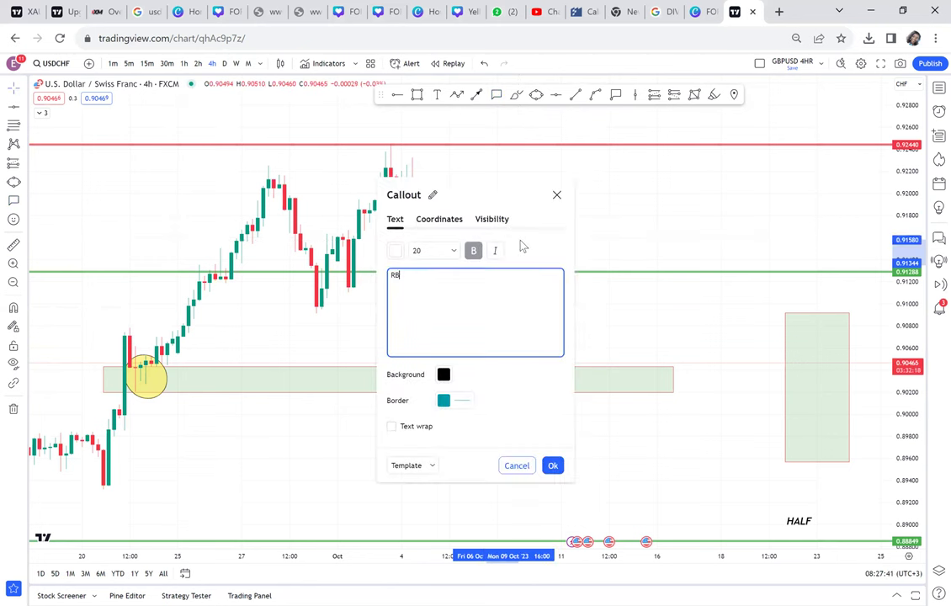
pyautogui.click(595, 208)
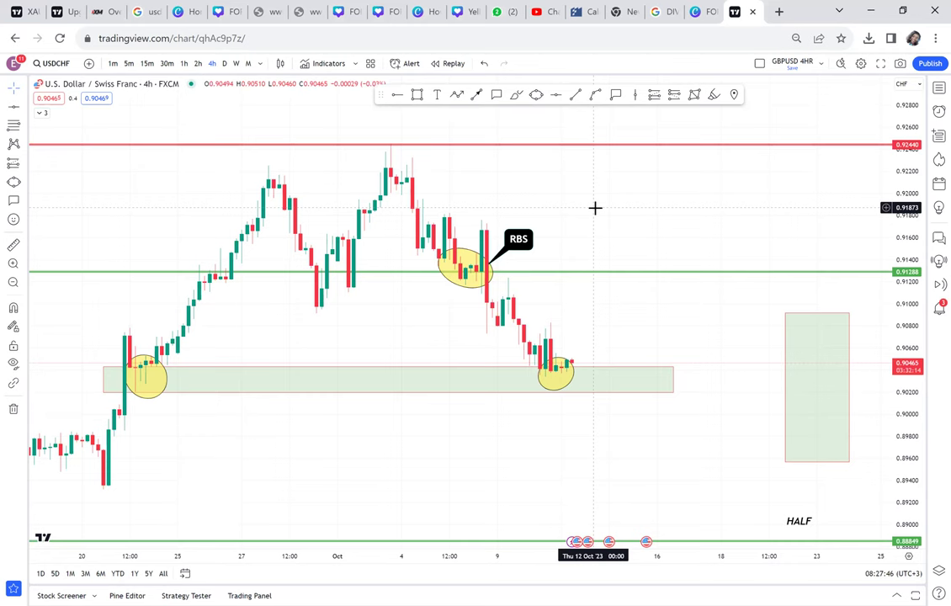
# Draw a rising zigzag path from the current price to about 0.9302, with small pullbacks around the 0.91288 and 0.92440 lines.
pyautogui.moveTo(525, 223)
pyautogui.mouseDown()
pyautogui.moveTo(545, 242)
pyautogui.moveTo(521, 273)
pyautogui.mouseUp()
pyautogui.click(458, 95)
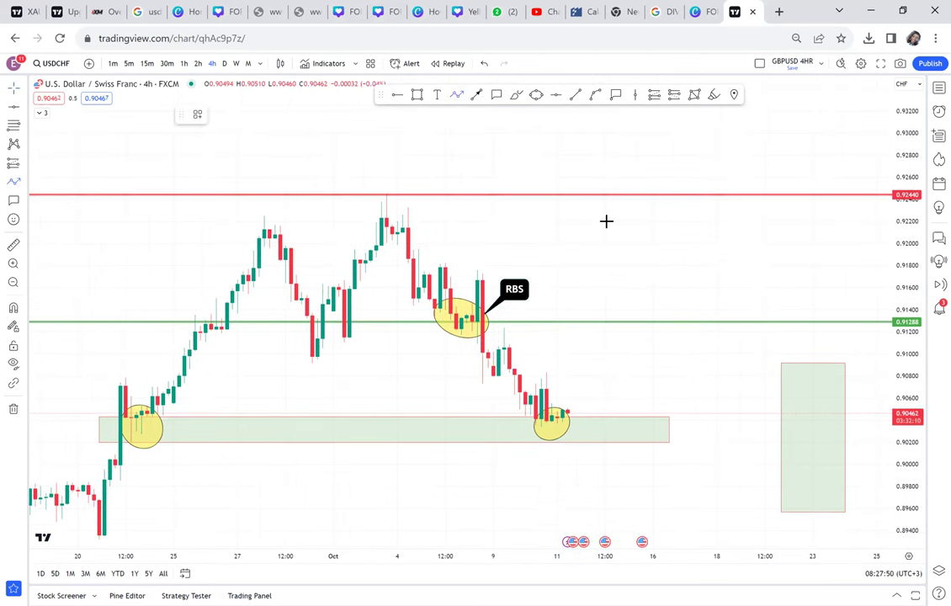
pyautogui.click(578, 405)
pyautogui.click(600, 304)
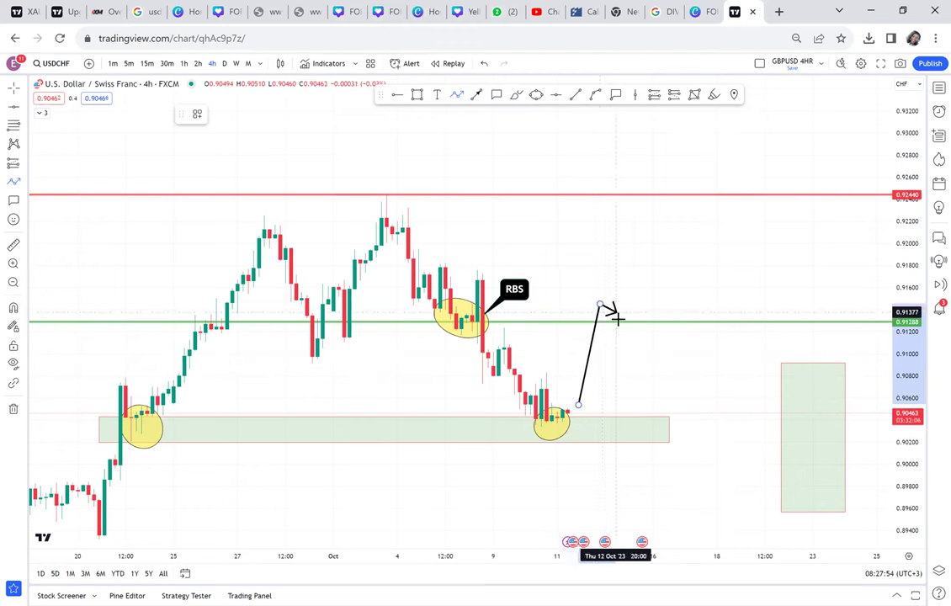
pyautogui.click(620, 317)
pyautogui.click(647, 181)
pyautogui.click(664, 190)
pyautogui.doubleClick(674, 131)
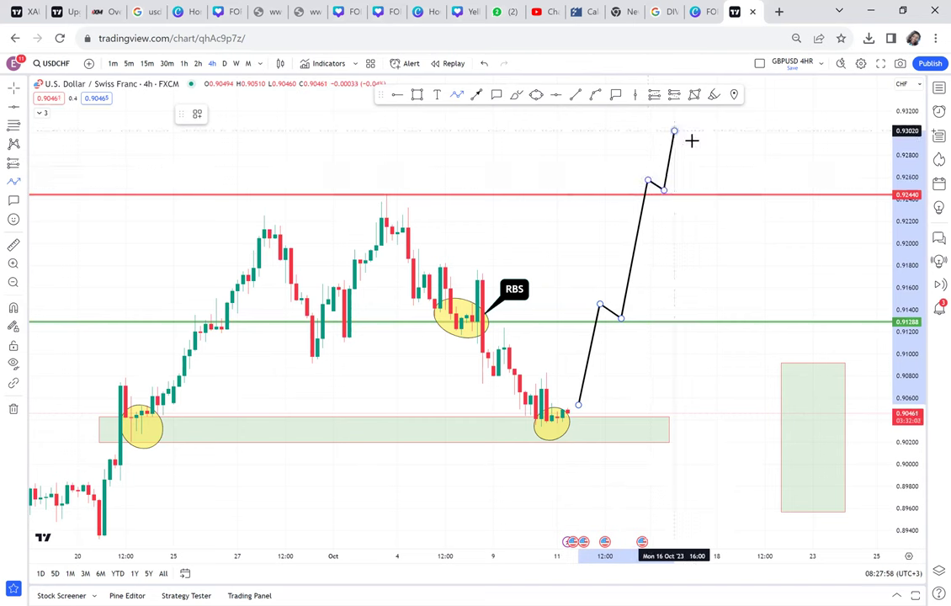
# Finish the projected path, undo its stray extra segment and pull the end point back to about 0.9302.
pyautogui.click(705, 148)
pyautogui.doubleClick(689, 128)
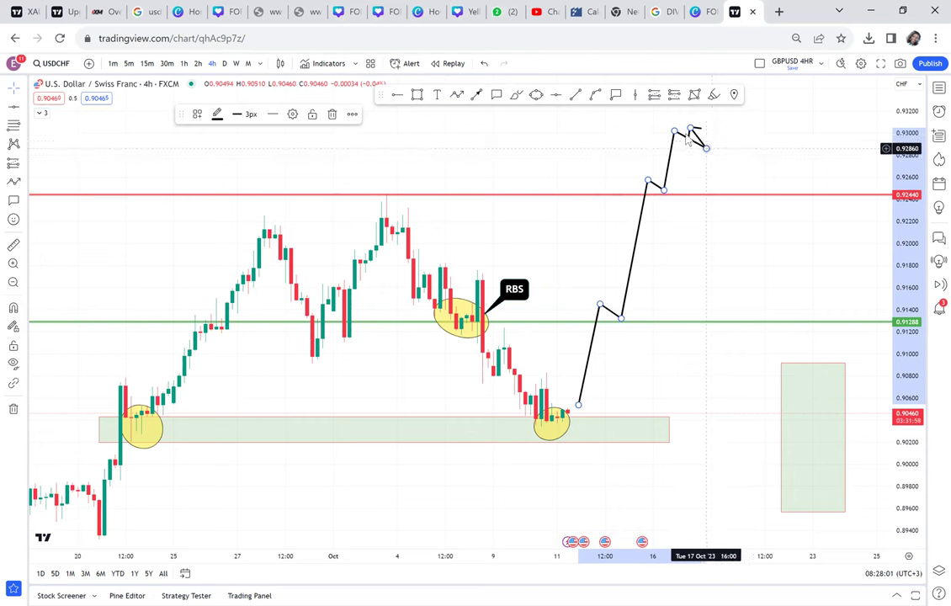
pyautogui.hotkey('ctrl', 'z')
pyautogui.click(691, 127)
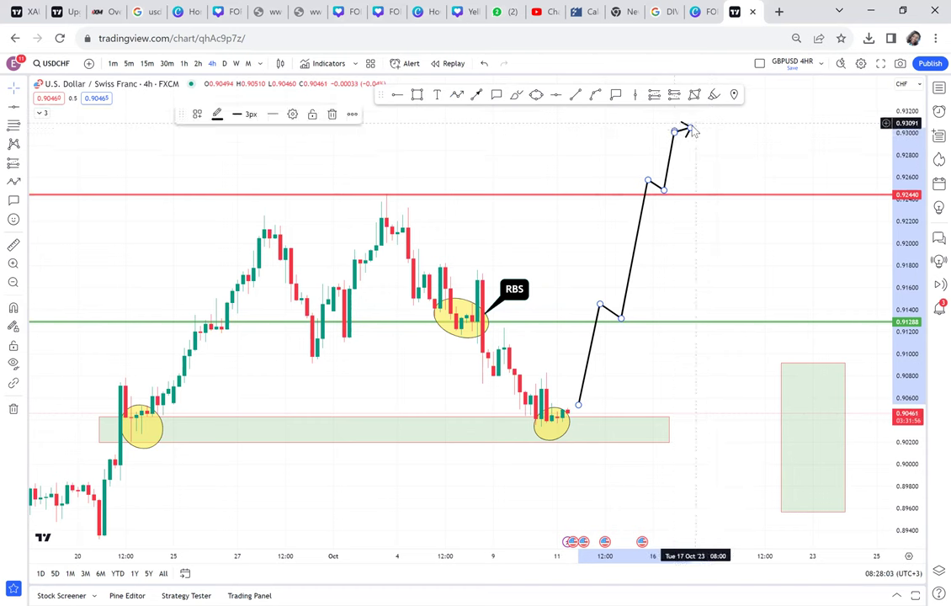
pyautogui.moveTo(689, 128); pyautogui.dragTo(680, 131)
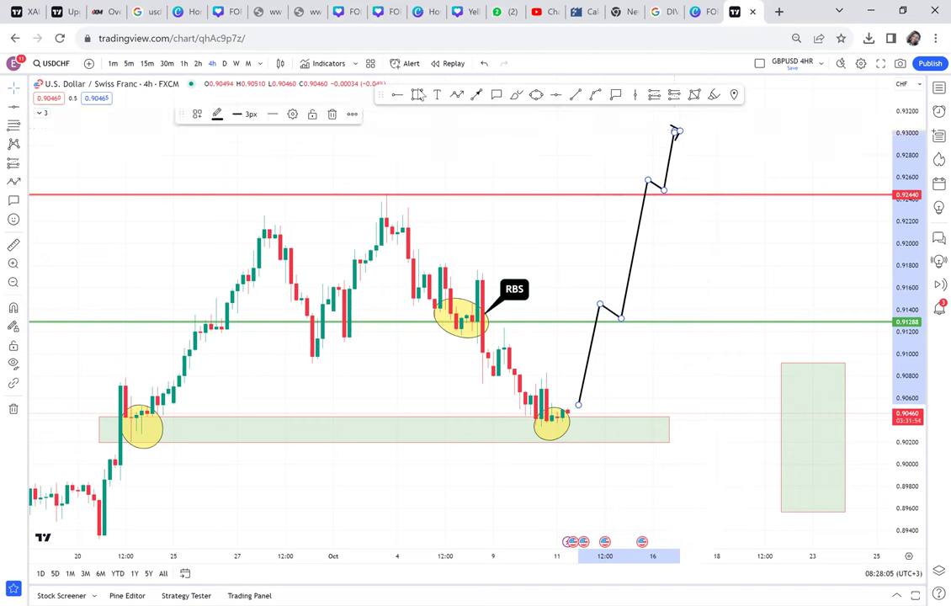
# Draw a narrow rectangle from the support zone's lower edge at 0.90202 up to the red line, around 29 September–2 October.
pyautogui.click(418, 94)
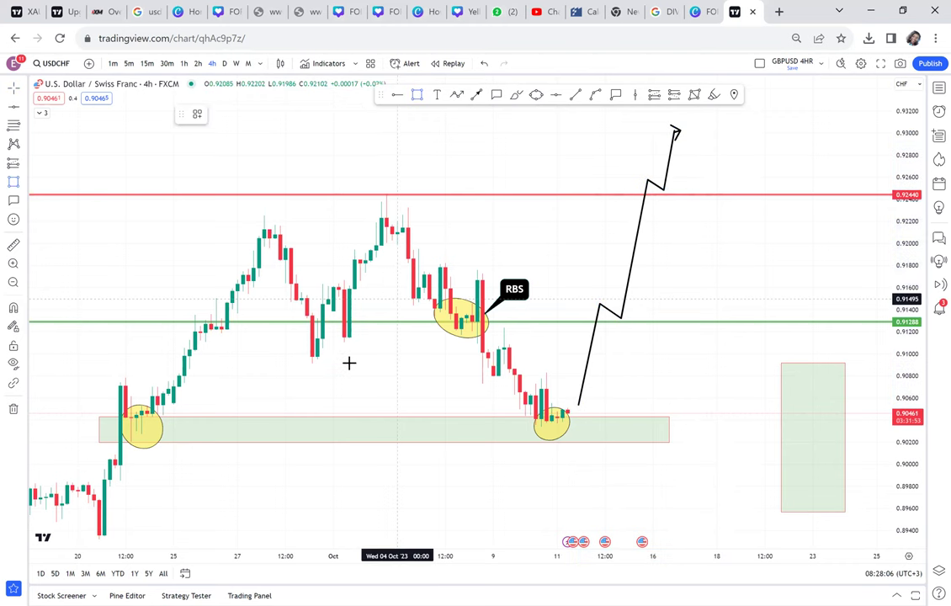
pyautogui.click(323, 442)
pyautogui.click(360, 228)
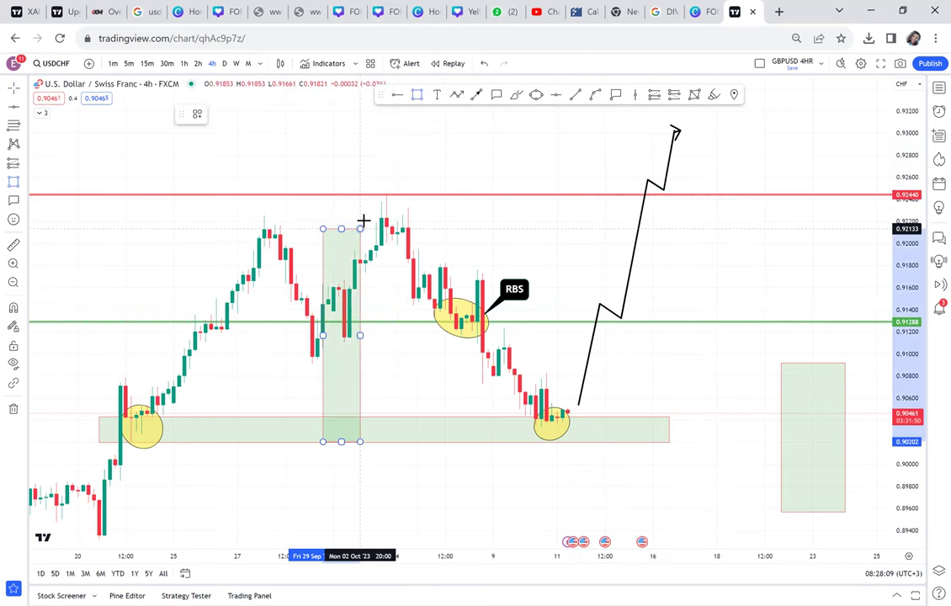
pyautogui.click(360, 196)
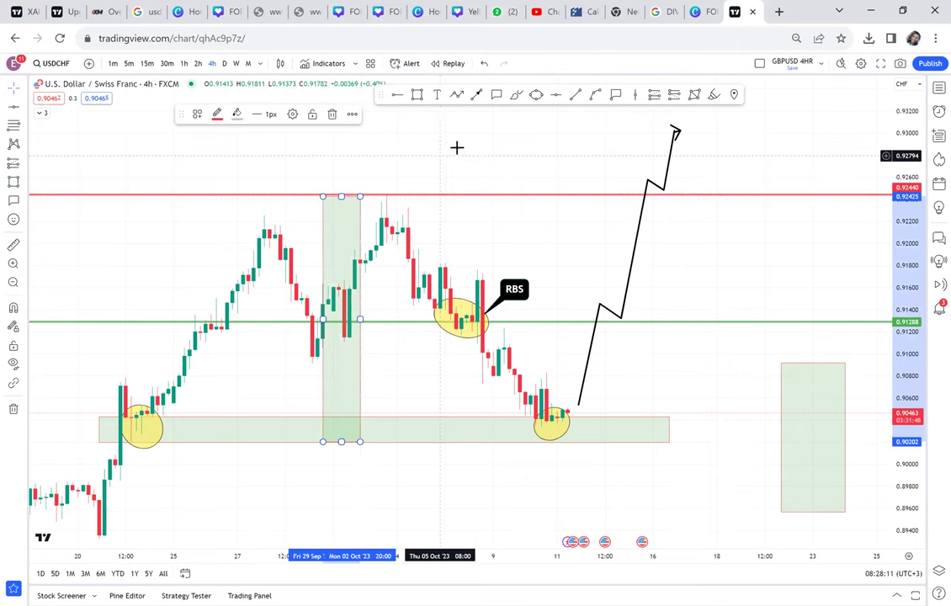
# Stack the narrow rectangle on top of the red line and place a green horizontal line at its upper edge, at 0.94677.
pyautogui.moveTo(543, 276); pyautogui.dragTo(622, 399)
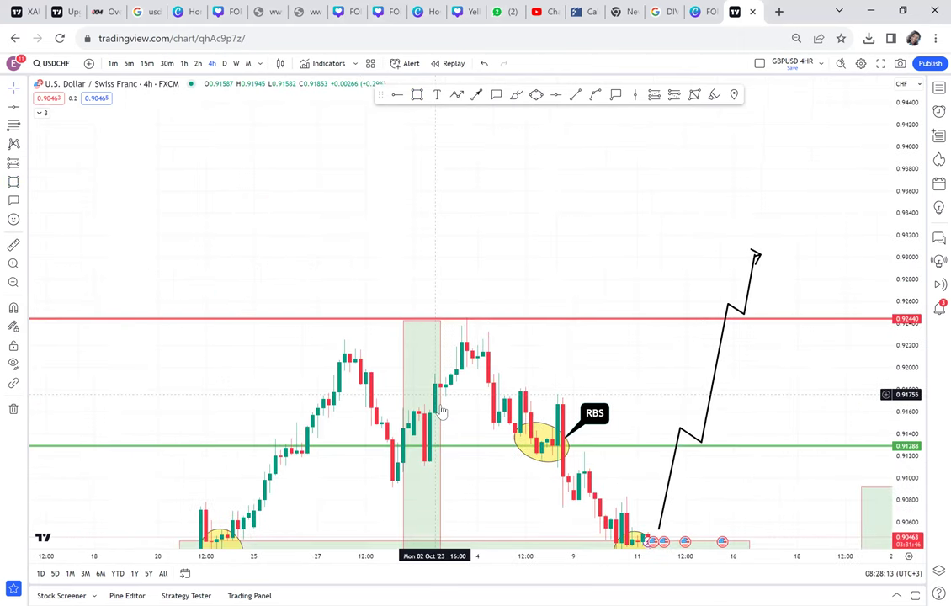
pyautogui.moveTo(456, 365); pyautogui.dragTo(447, 223)
pyautogui.moveTo(507, 224); pyautogui.dragTo(491, 301)
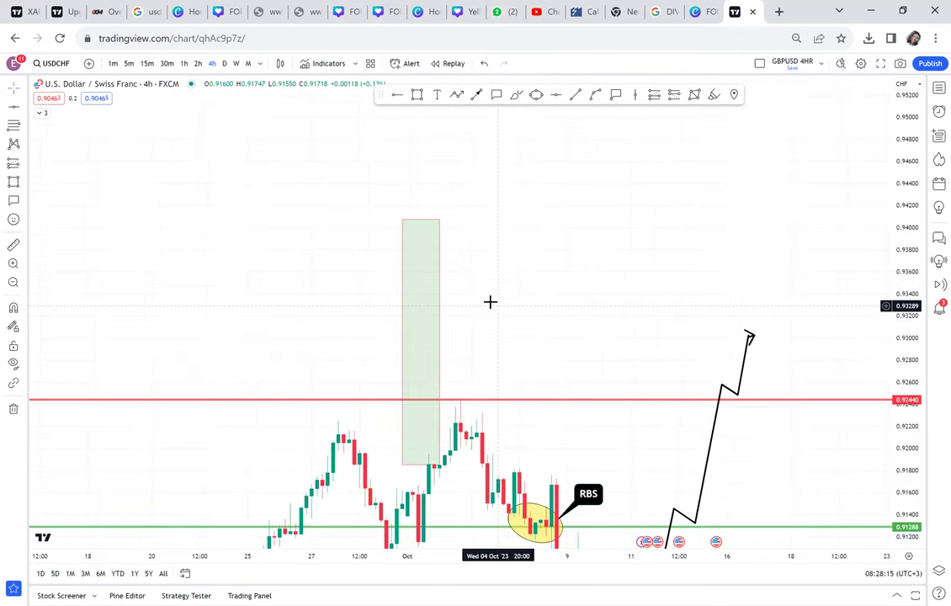
pyautogui.moveTo(430, 313); pyautogui.dragTo(437, 241)
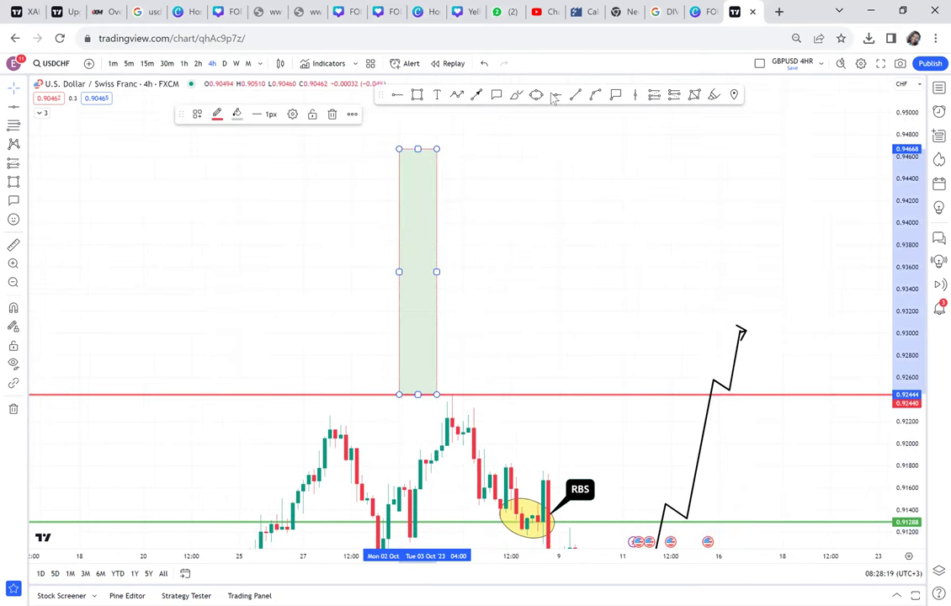
pyautogui.click(389, 149)
pyautogui.click(389, 148)
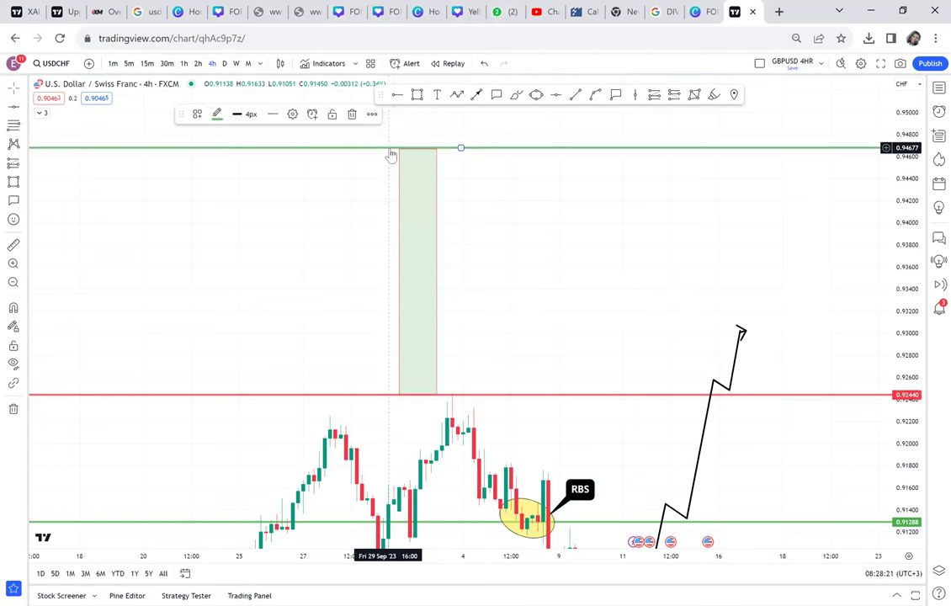
pyautogui.moveTo(326, 394); pyautogui.dragTo(821, 145)
pyautogui.click(831, 142)
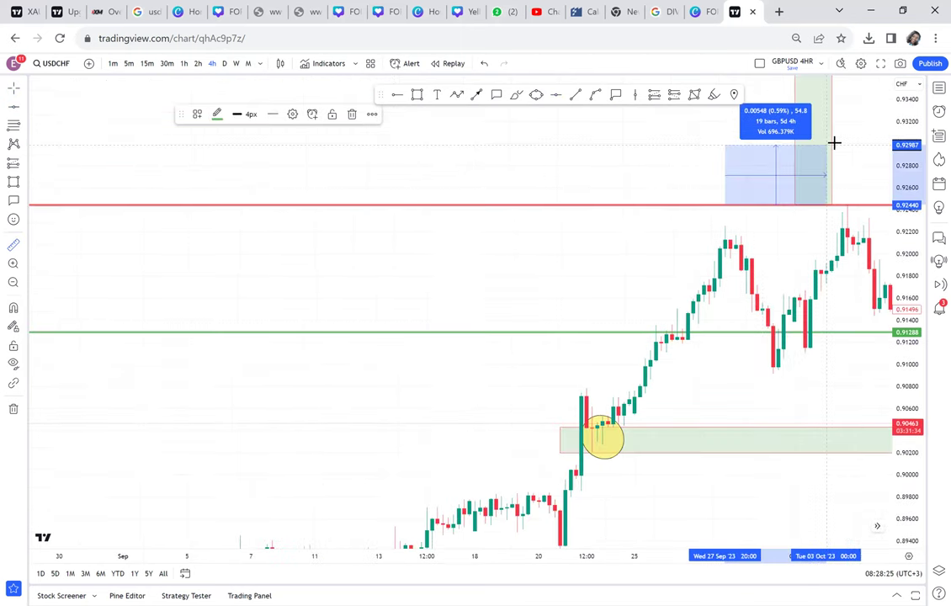
pyautogui.hscroll(5, 493, 208)
pyautogui.moveTo(683, 163); pyautogui.dragTo(573, 227)
pyautogui.moveTo(582, 280); pyautogui.dragTo(556, 354)
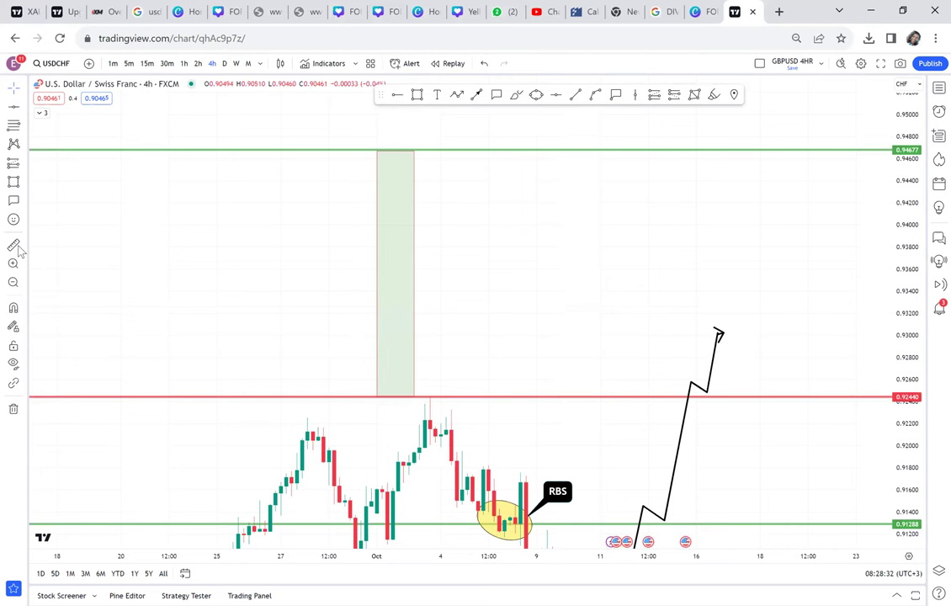
# Measure from the red line up to the 0.94677 line and place a green horizontal line near halfway, at 0.93606.
pyautogui.click(14, 244)
pyautogui.click(289, 394)
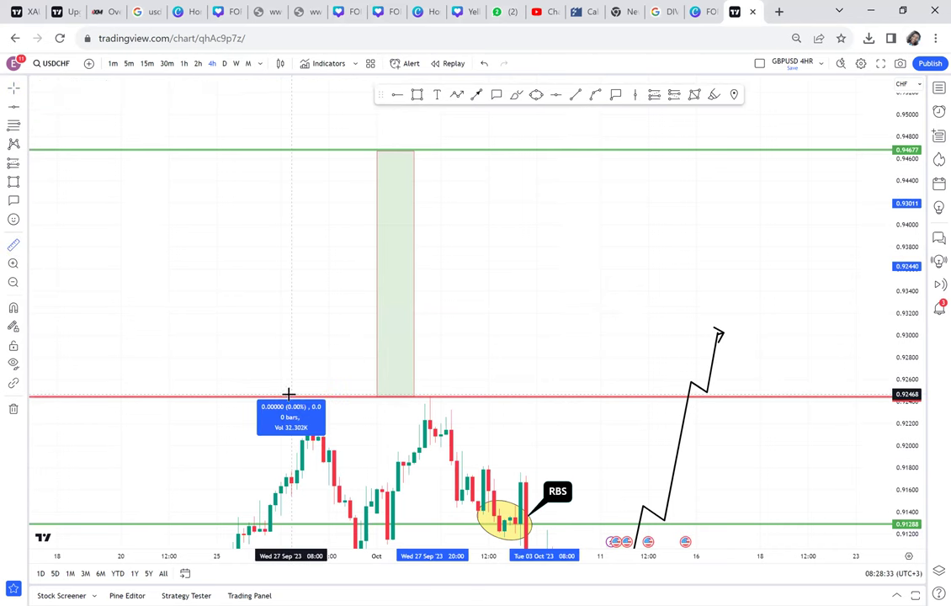
pyautogui.click(703, 149)
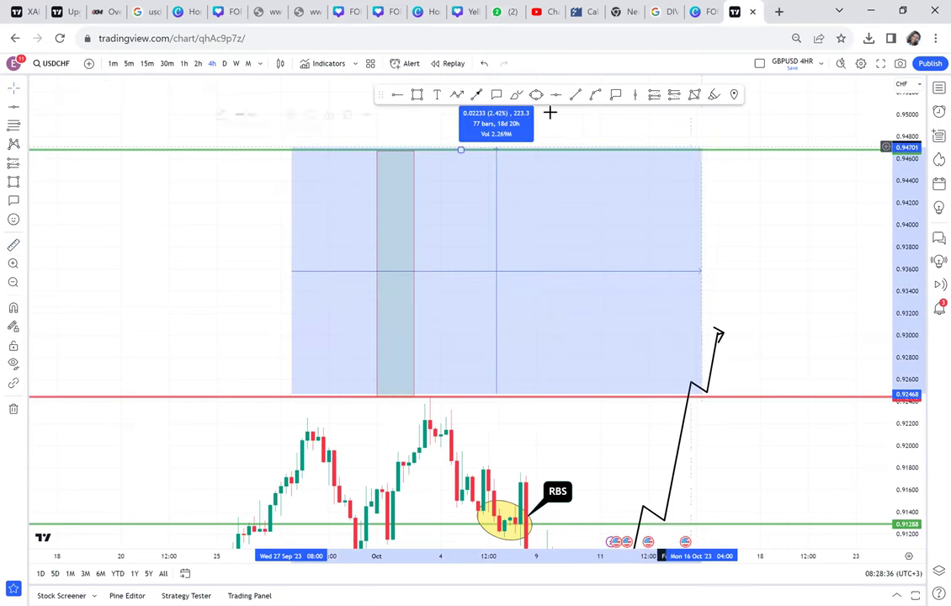
pyautogui.click(554, 95)
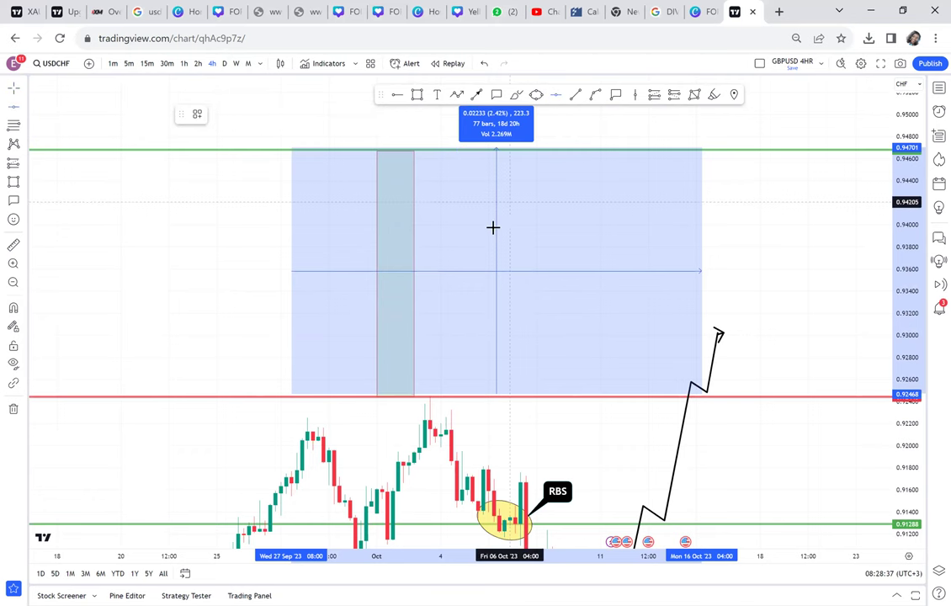
pyautogui.click(460, 268)
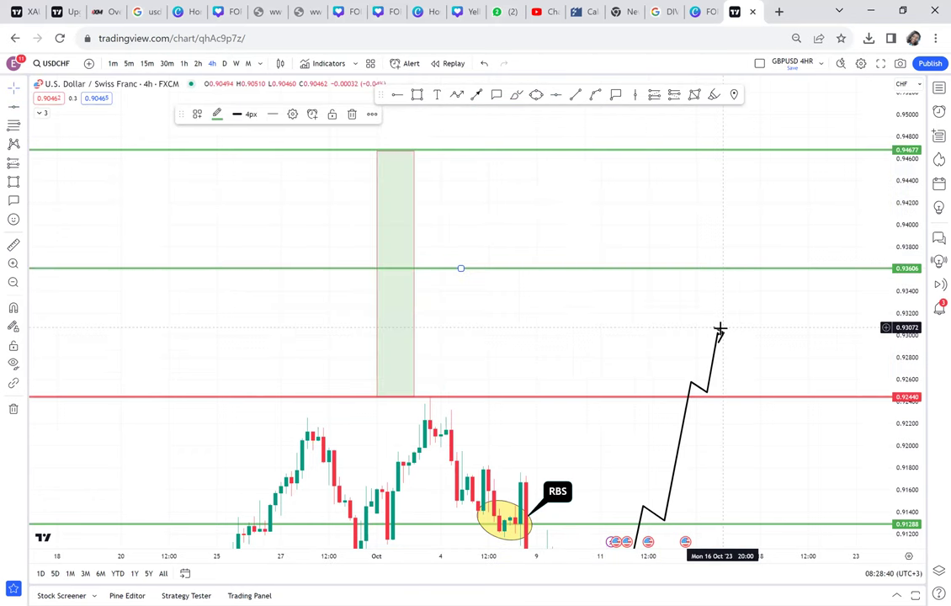
# Extend the projected path above the 0.93606 line, with a pullback to that line and its end on the 0.94677 line.
pyautogui.click(719, 333)
pyautogui.doubleClick(727, 251)
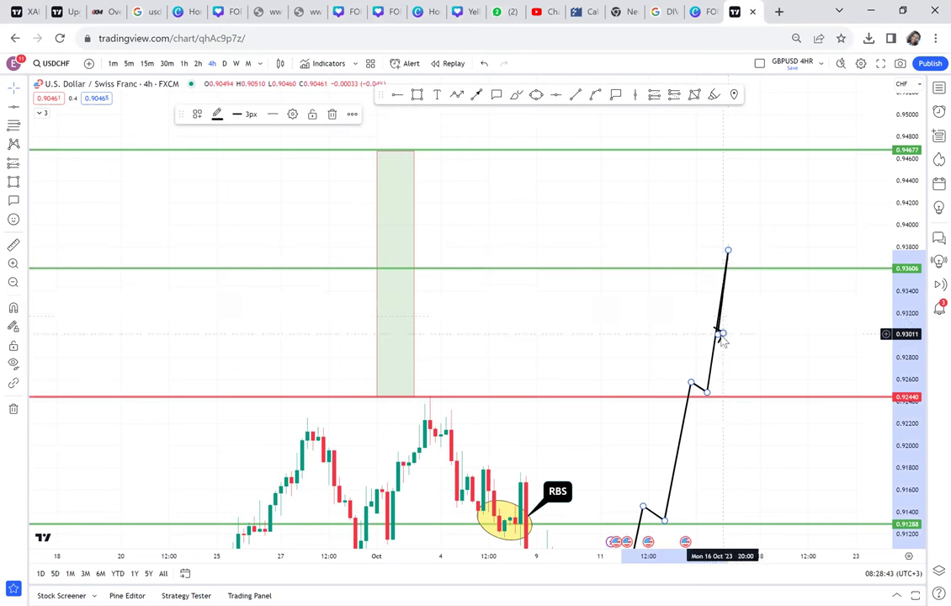
pyautogui.moveTo(718, 334); pyautogui.dragTo(754, 219)
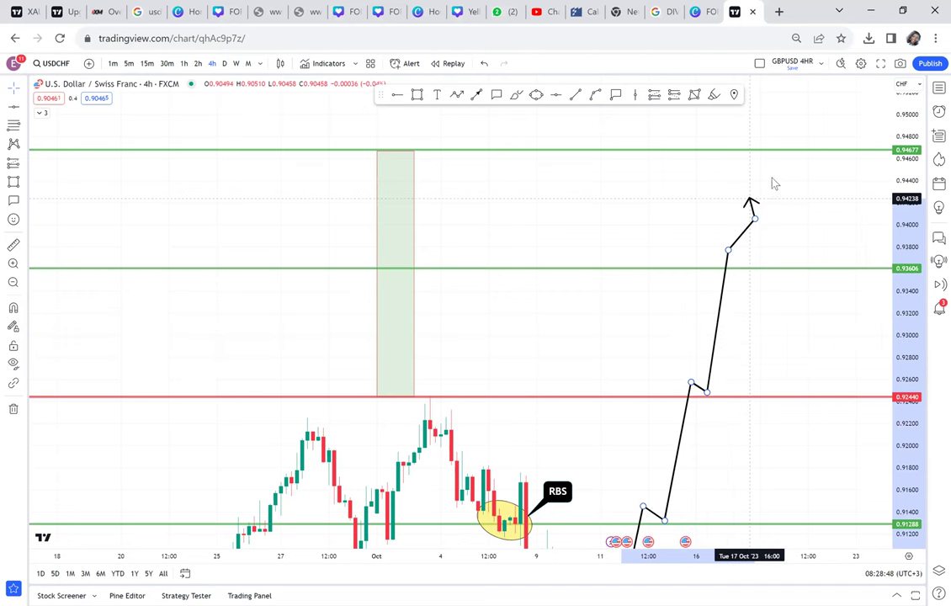
pyautogui.doubleClick(770, 152)
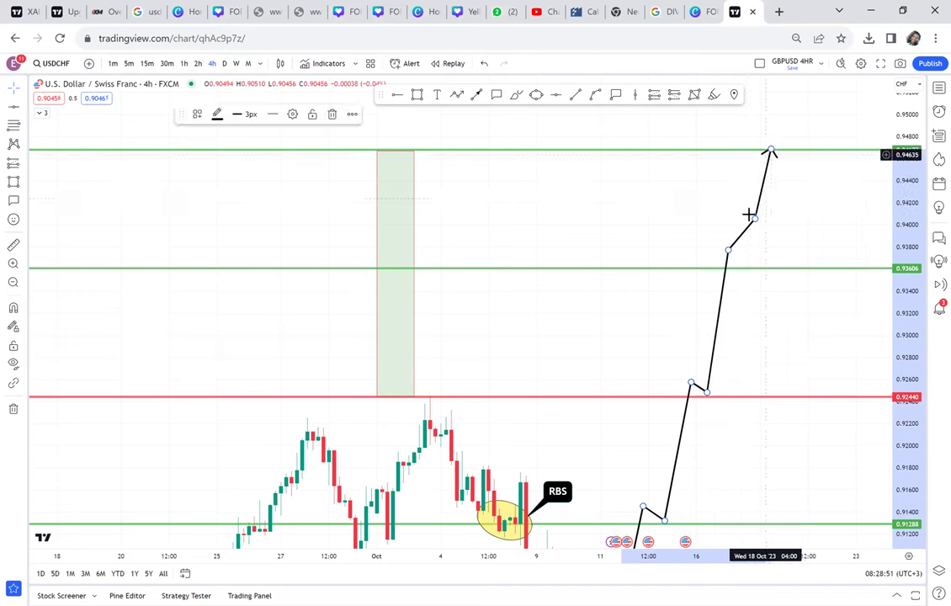
pyautogui.moveTo(755, 220); pyautogui.dragTo(735, 239)
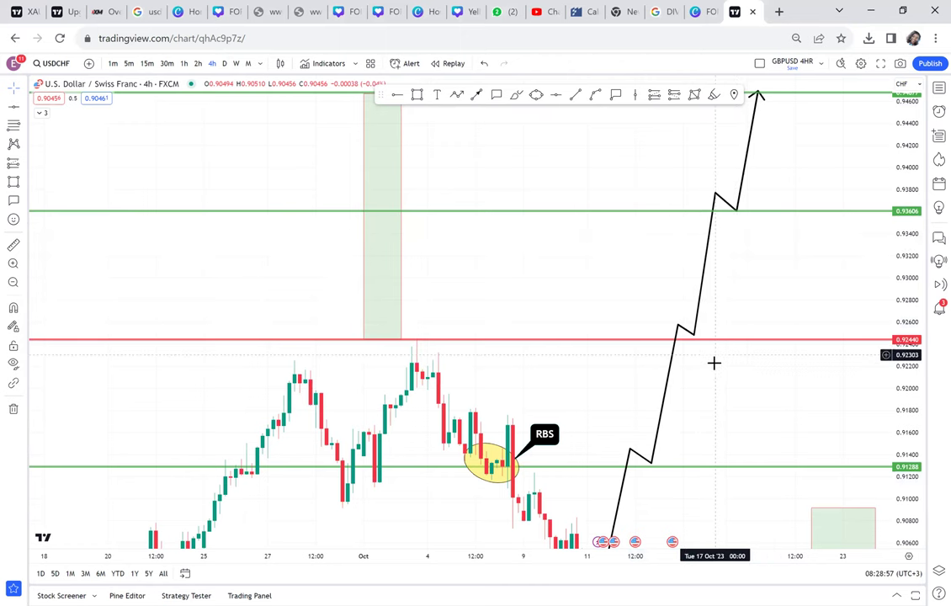
# Add the text label "POSSIBLE DOUBLE BOTTOM" from its saved template inside the green support zone, between the two yellow circles.
pyautogui.moveTo(544, 377); pyautogui.dragTo(465, 297)
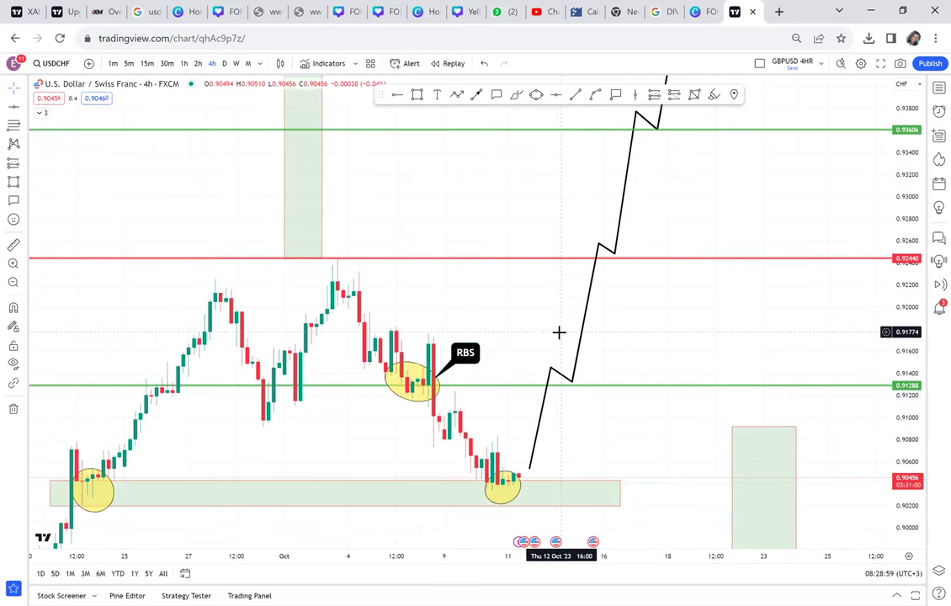
pyautogui.moveTo(691, 196); pyautogui.dragTo(684, 297)
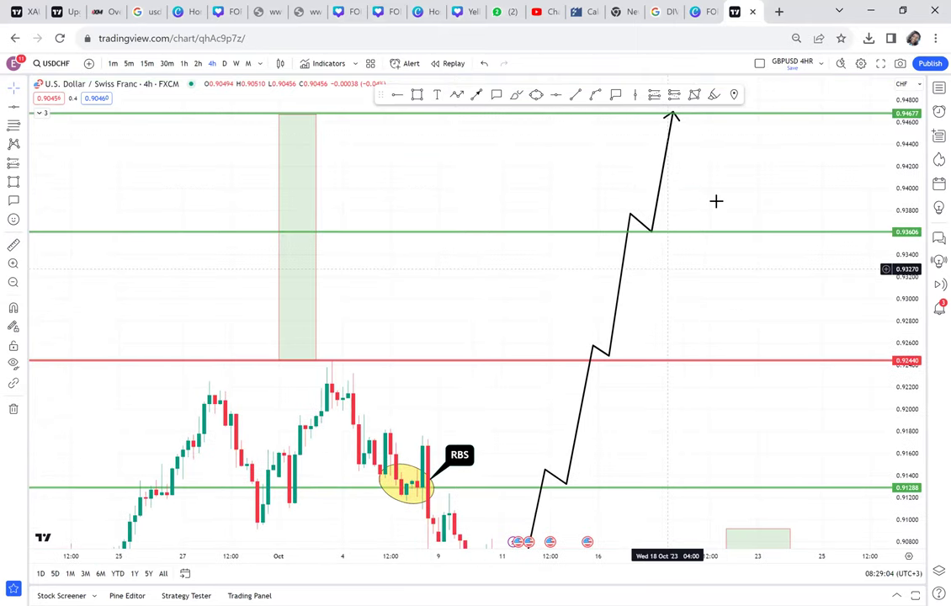
pyautogui.moveTo(650, 472); pyautogui.dragTo(685, 412)
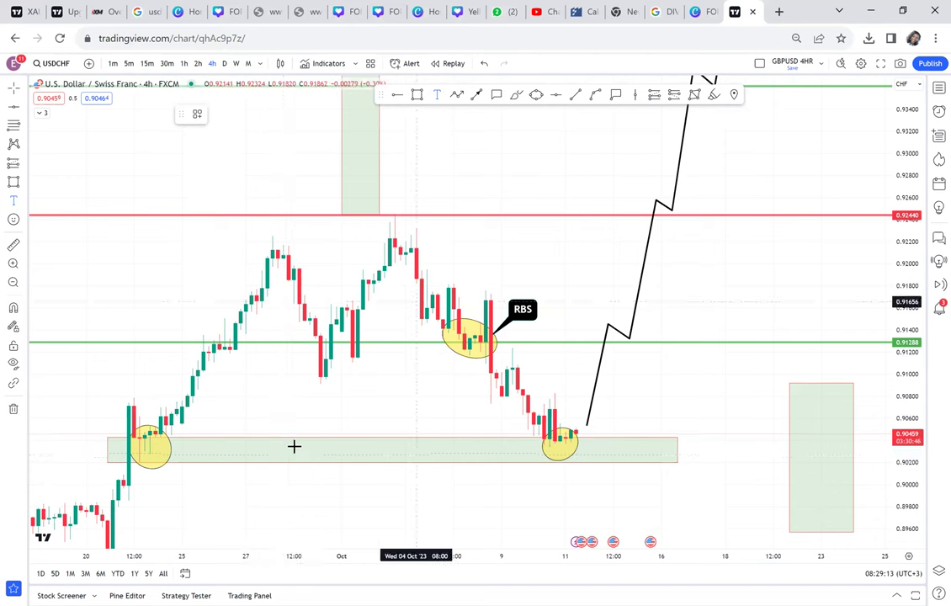
pyautogui.click(305, 454)
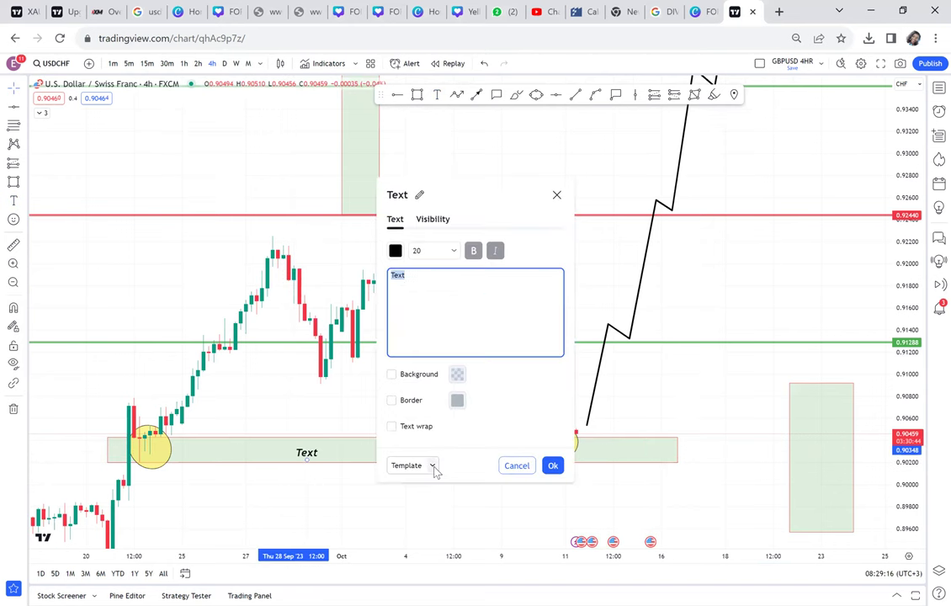
pyautogui.click(434, 467)
pyautogui.click(459, 576)
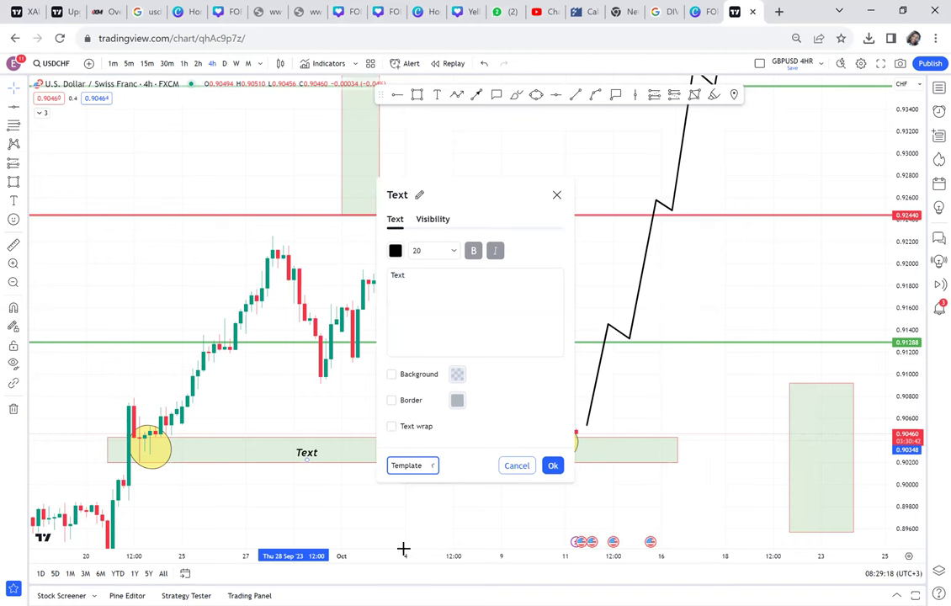
pyautogui.click(317, 396)
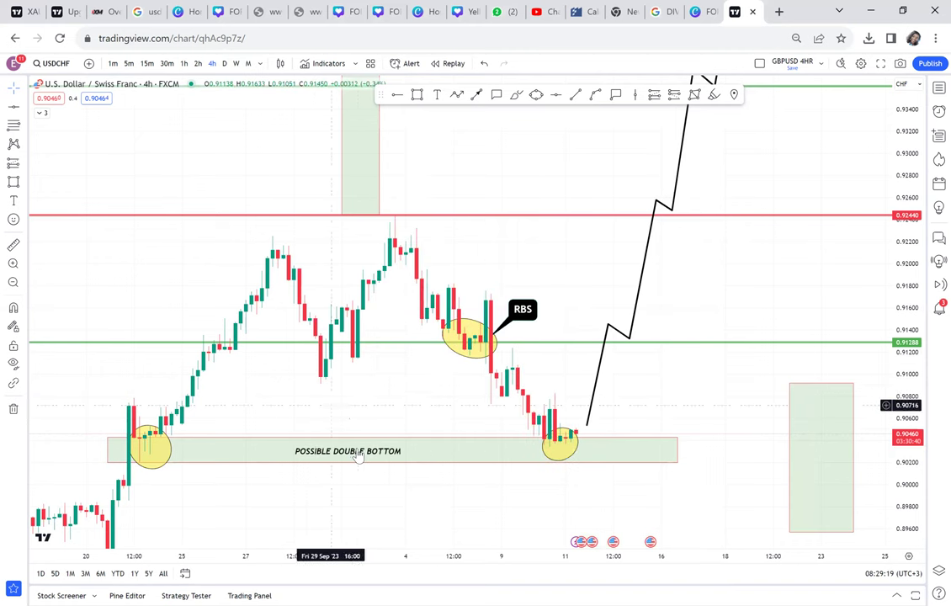
pyautogui.moveTo(353, 451); pyautogui.dragTo(343, 446)
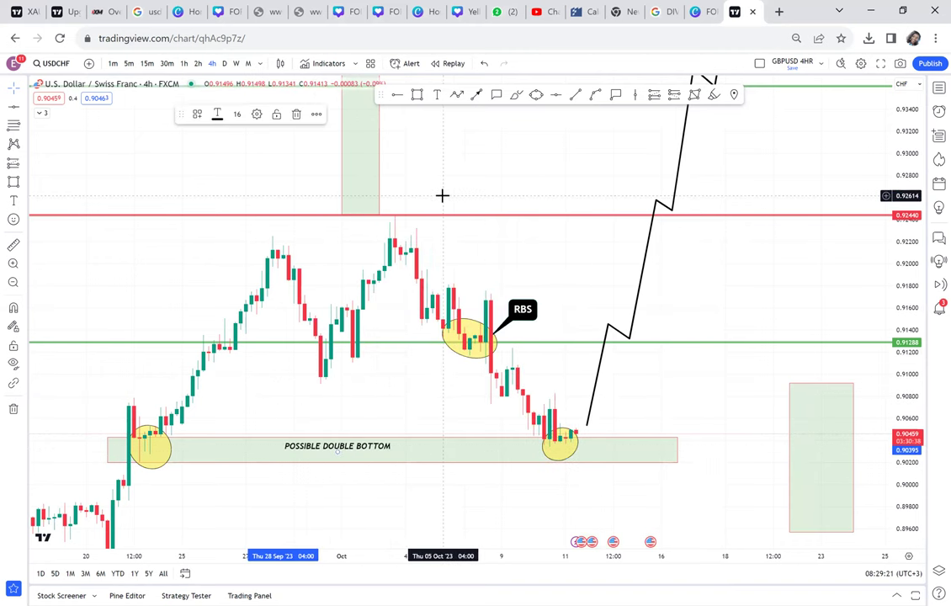
# Add the text label "NECKLINE" from its saved template just above the red line, around 28 September.
pyautogui.click(438, 95)
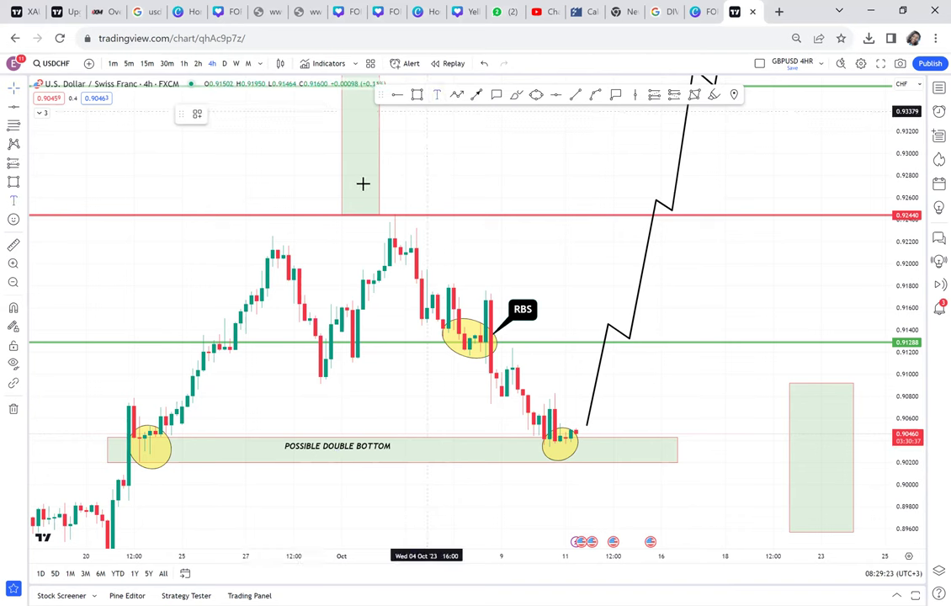
pyautogui.click(313, 203)
pyautogui.click(433, 465)
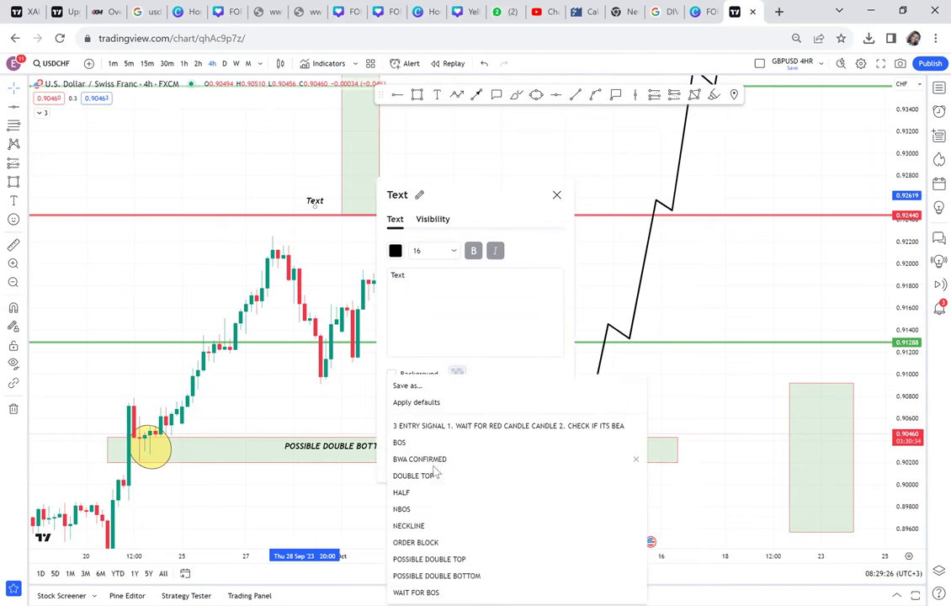
pyautogui.click(412, 526)
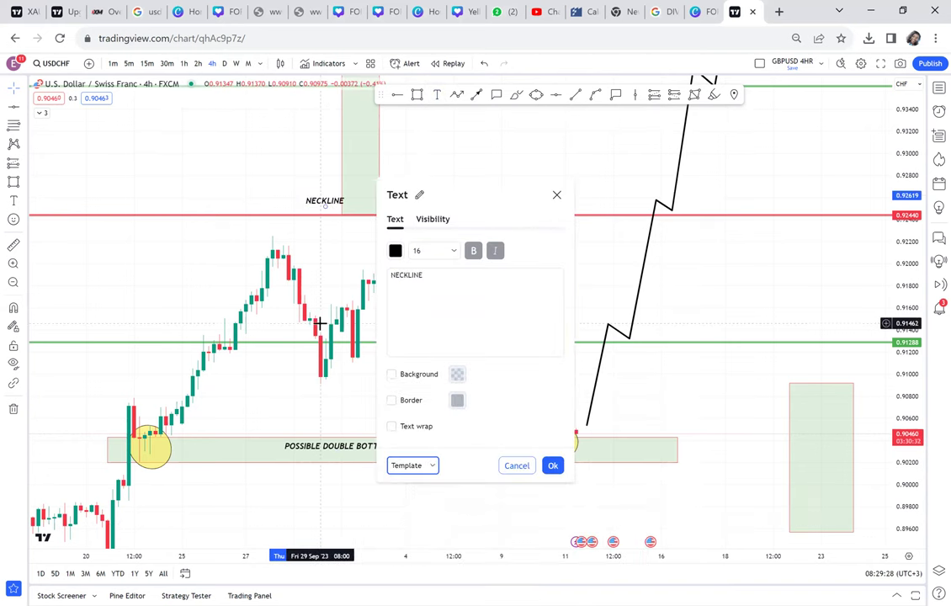
pyautogui.click(300, 227)
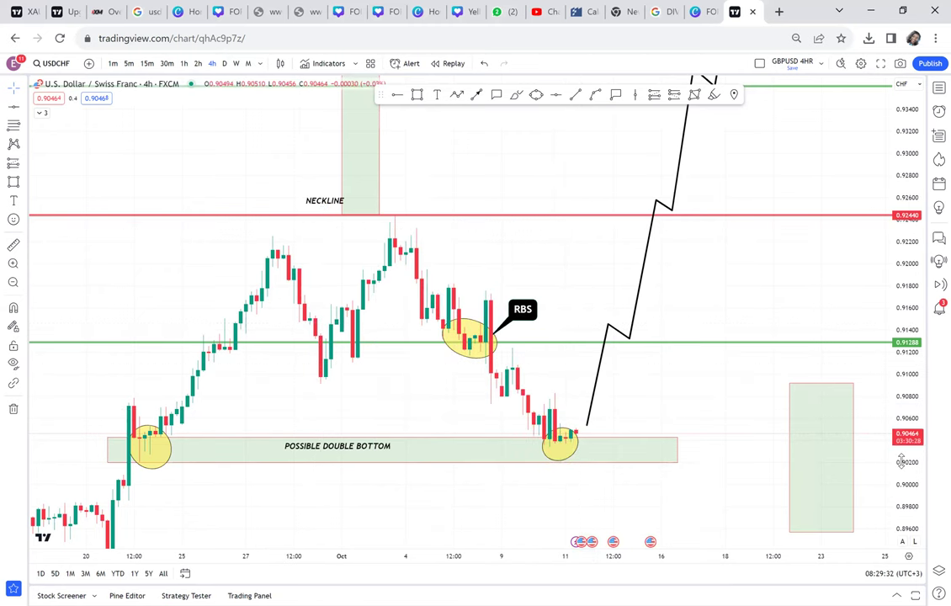
# Place black horizontal rays at 0.90553 and 0.90820 near the latest candles, and move the projected path's start onto the 0.90820 ray.
pyautogui.moveTo(902, 461); pyautogui.dragTo(901, 396)
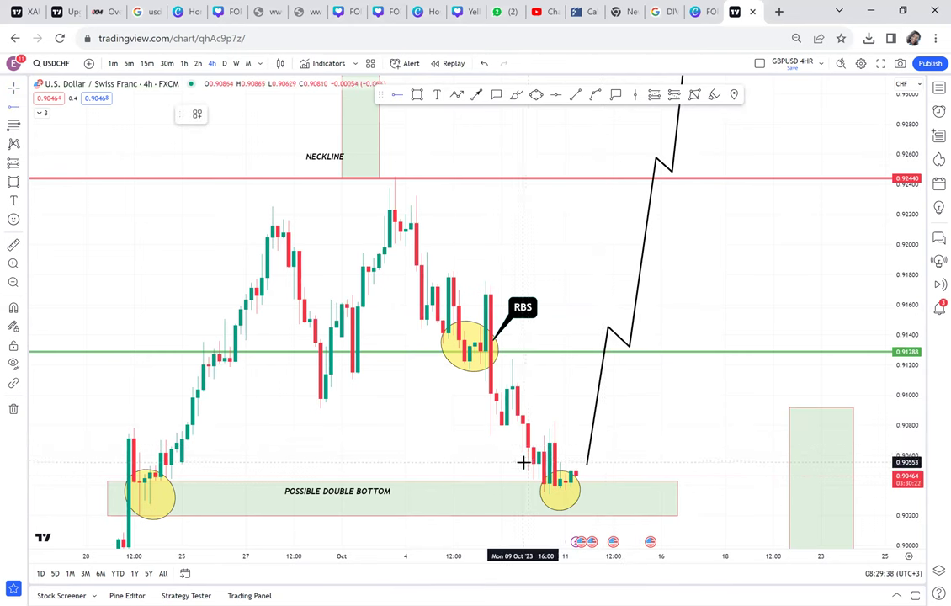
pyautogui.click(523, 462)
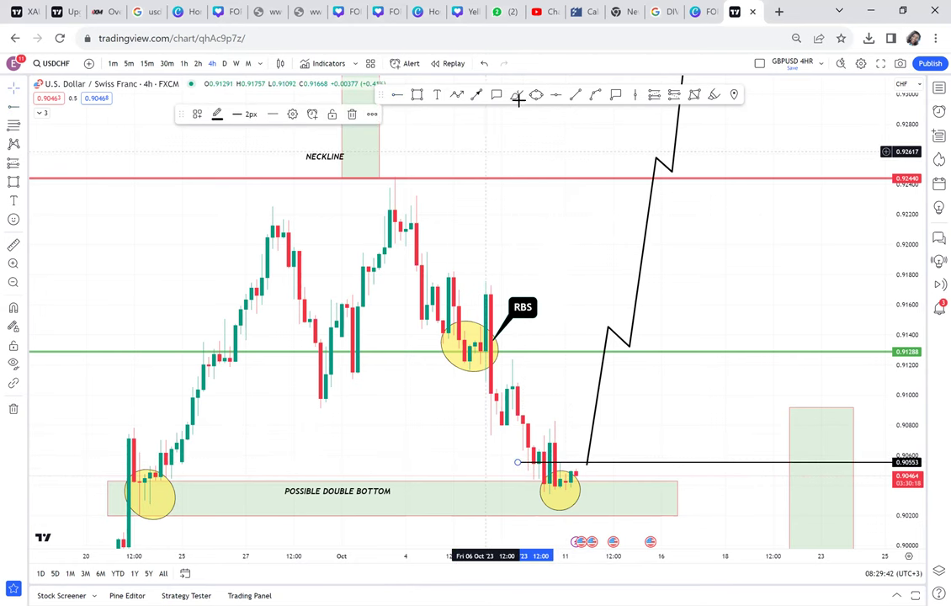
pyautogui.click(403, 98)
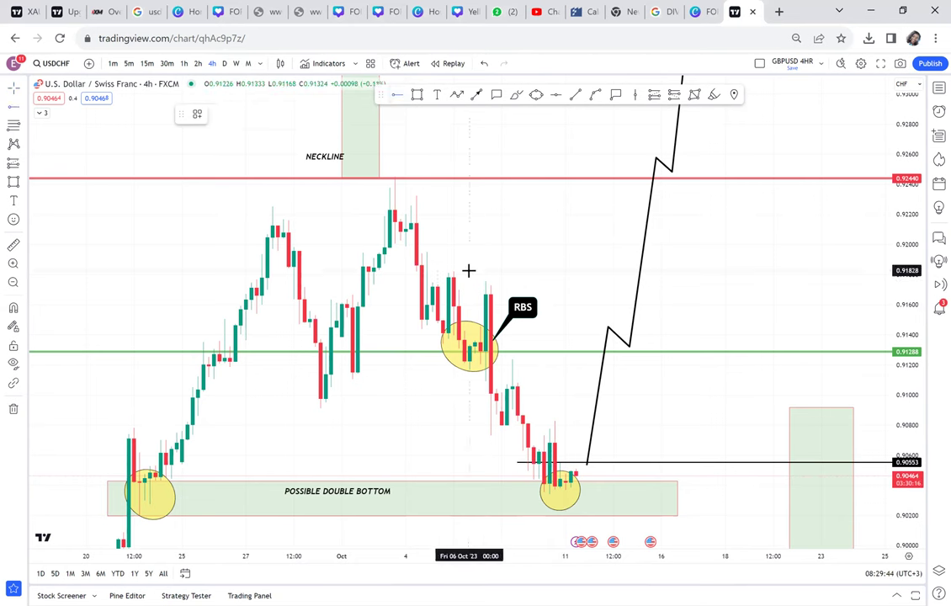
pyautogui.click(486, 421)
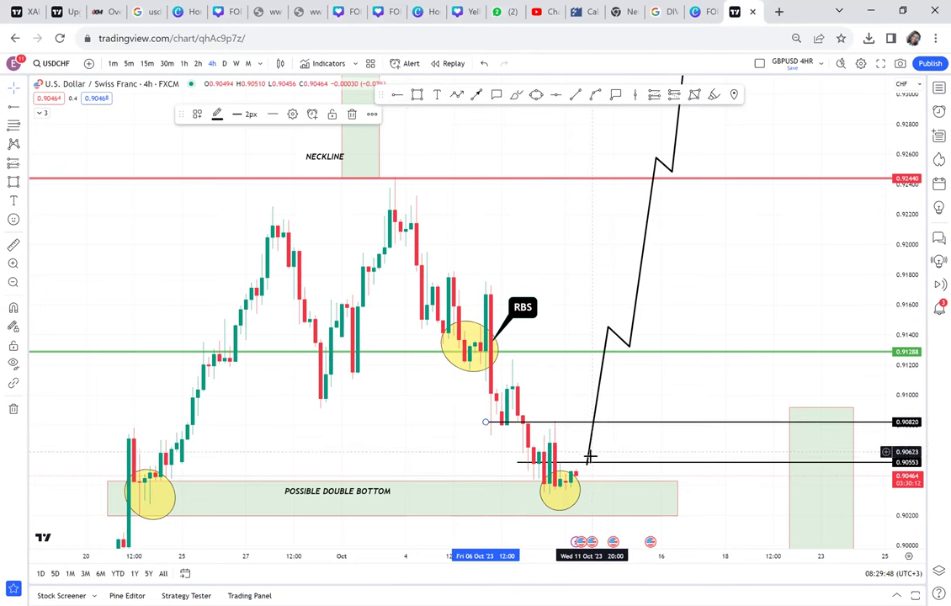
pyautogui.moveTo(586, 465); pyautogui.dragTo(592, 423)
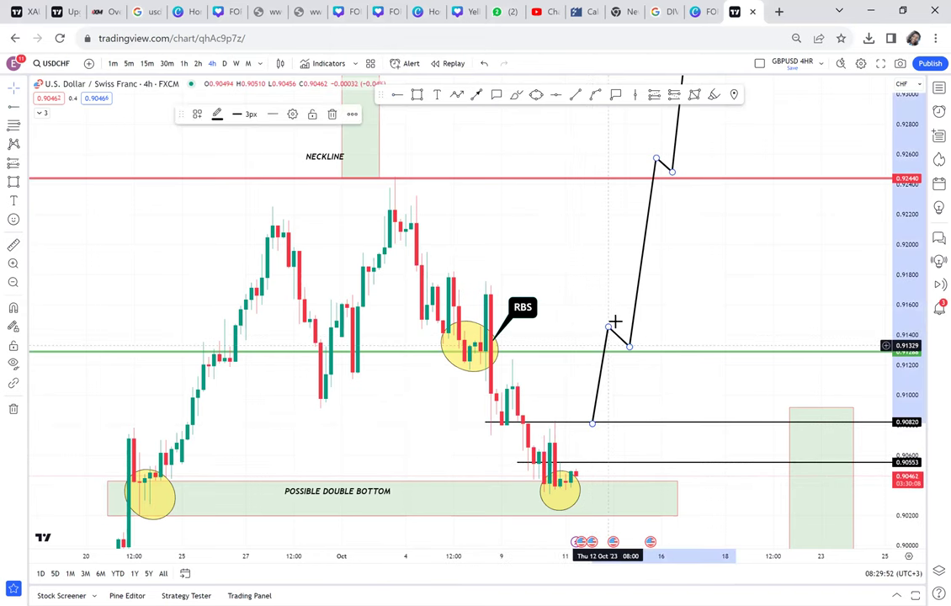
# Draw a blue curve between the two support-zone circles, 21 September to 10 October, and bend it into an arch peaking at the red line.
pyautogui.moveTo(682, 254); pyautogui.dragTo(697, 206)
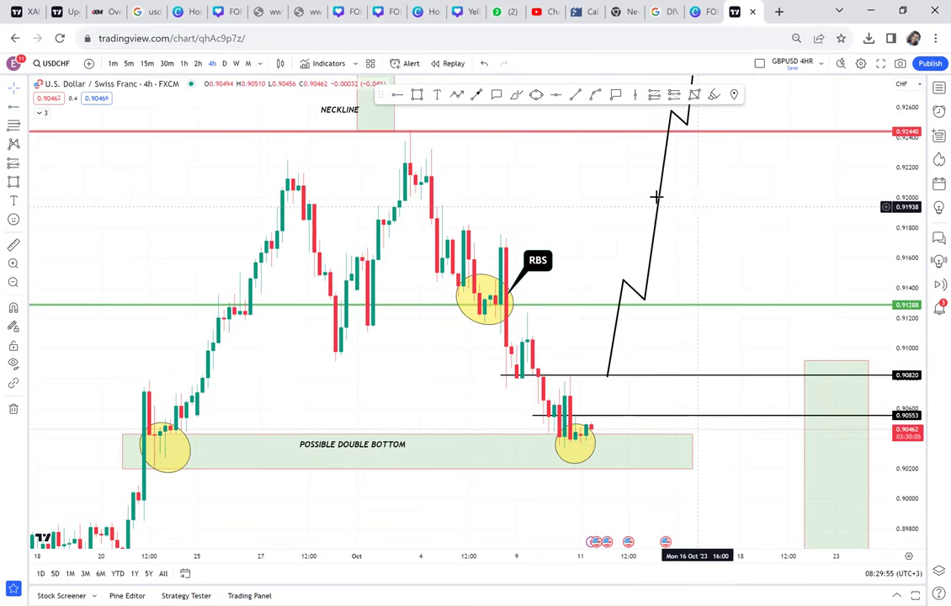
pyautogui.click(595, 94)
pyautogui.click(149, 462)
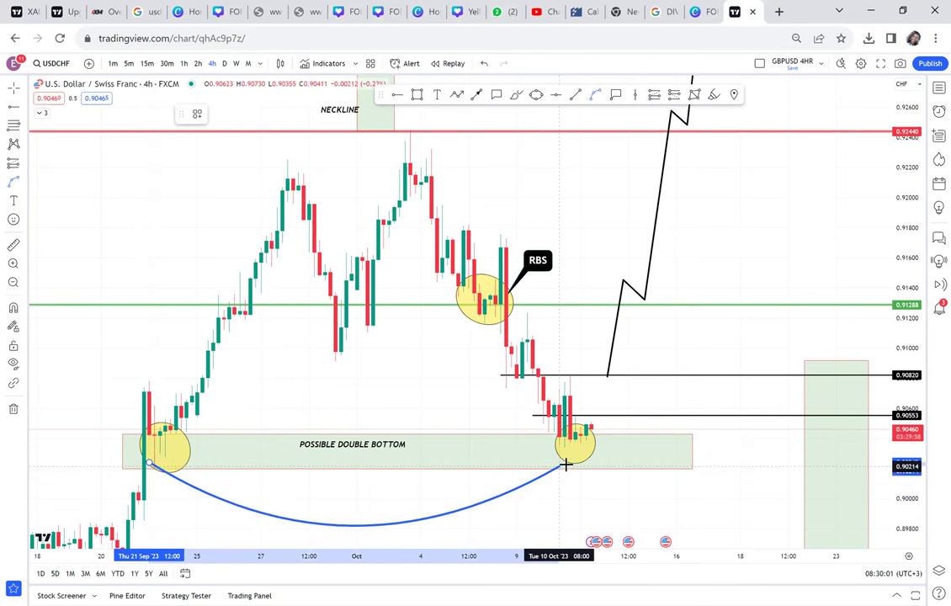
pyautogui.click(567, 465)
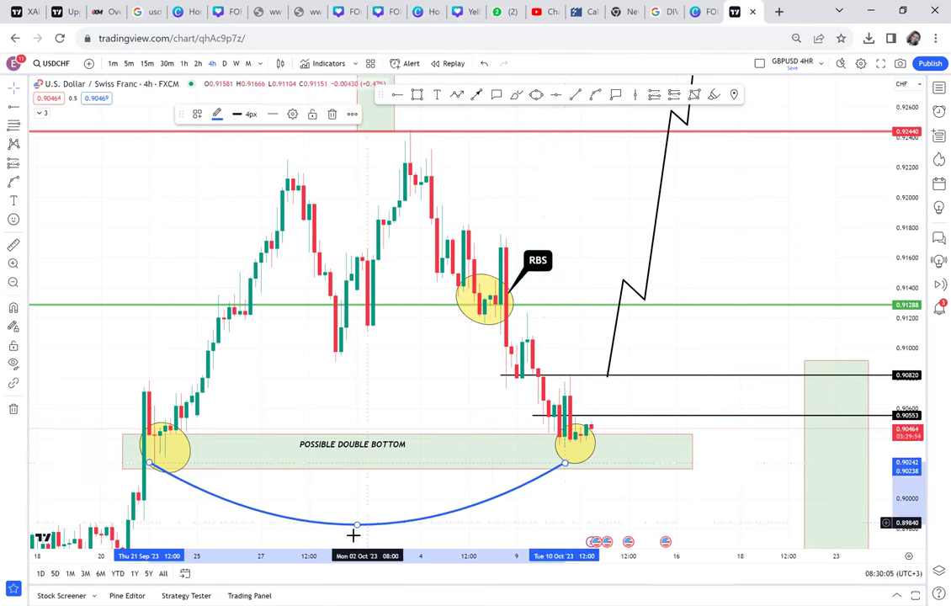
pyautogui.moveTo(357, 525)
pyautogui.mouseDown()
pyautogui.moveTo(381, 286)
pyautogui.moveTo(373, 135)
pyautogui.mouseUp()
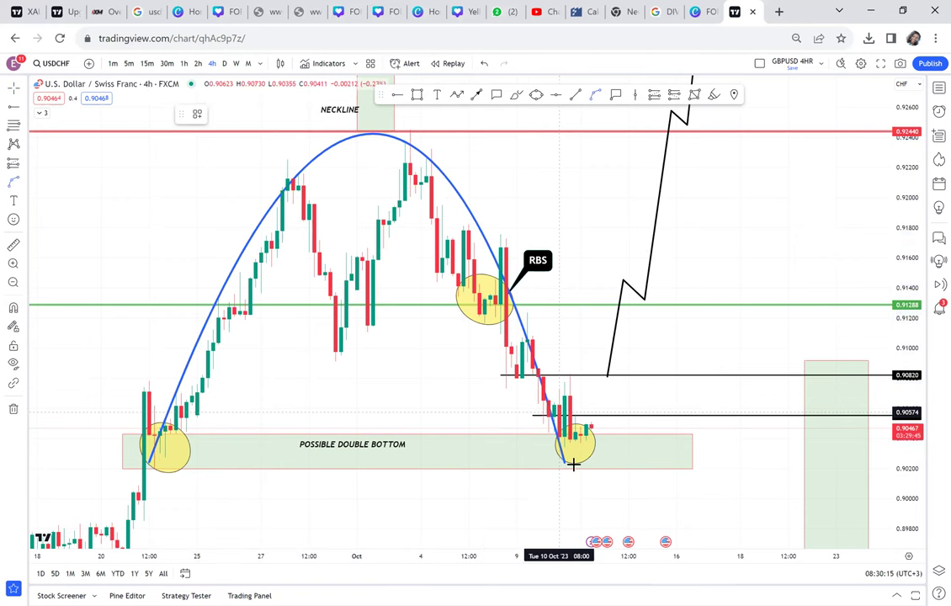
# Draw a second blue curve from about 10 to 17 October and bend it into an arch peaking at the 0.91288 line.
pyautogui.click(572, 464)
pyautogui.click(704, 461)
pyautogui.click(655, 488)
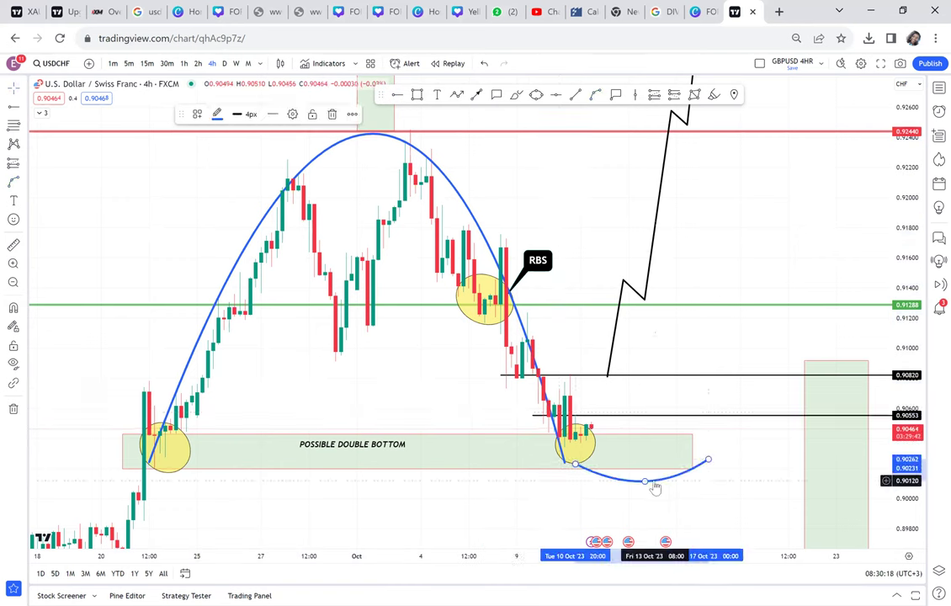
pyautogui.moveTo(645, 482); pyautogui.dragTo(646, 305)
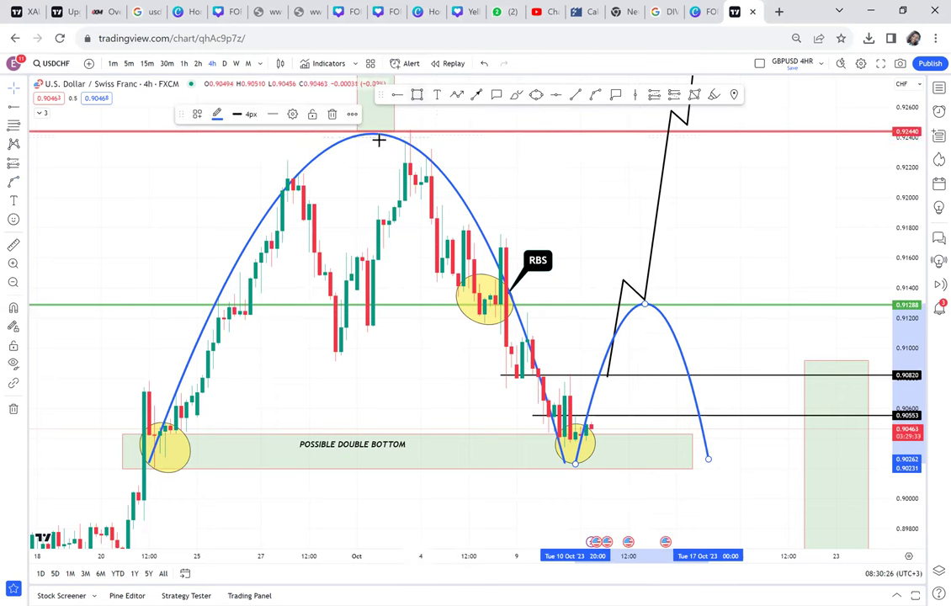
# Draw a narrow rectangle from the large arch's peak down to the support zone's lower edge, around 2–3 October.
pyautogui.click(416, 94)
pyautogui.click(373, 134)
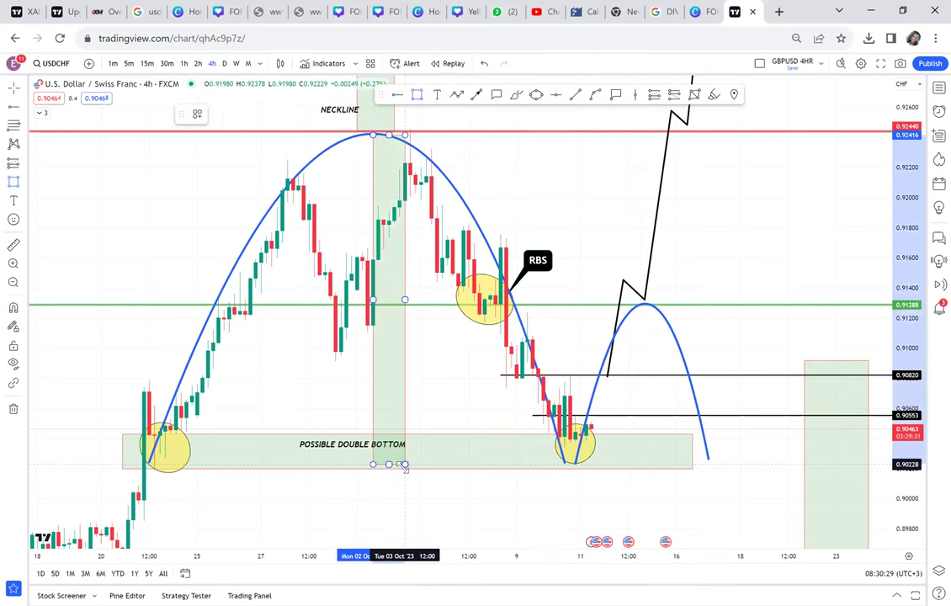
pyautogui.click(405, 465)
# Move the new narrow rectangle below the support zone so its upper edge meets the zone's lower edge, at 0.90197.
pyautogui.moveTo(434, 477); pyautogui.dragTo(466, 228)
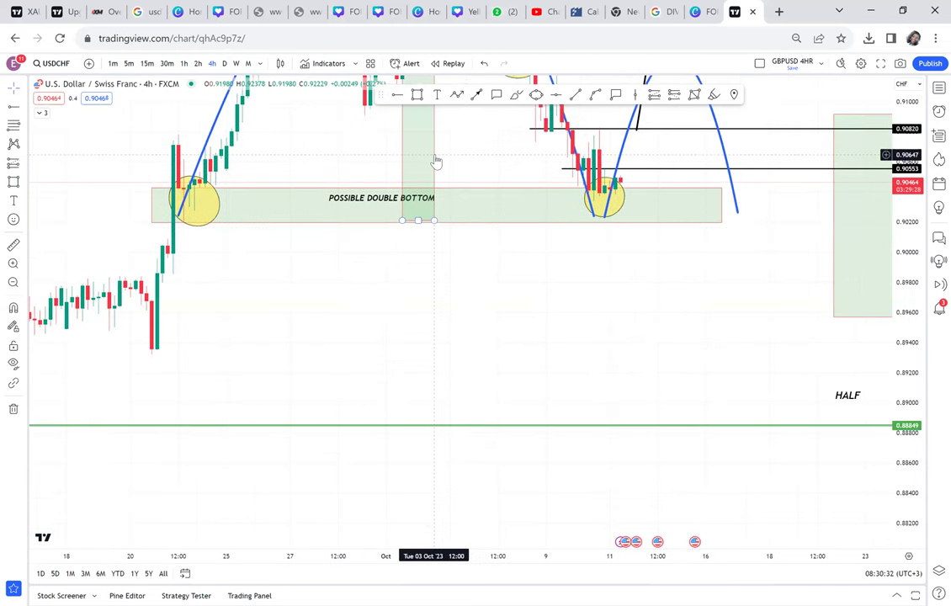
pyautogui.moveTo(435, 157); pyautogui.dragTo(461, 366)
pyautogui.click(482, 280)
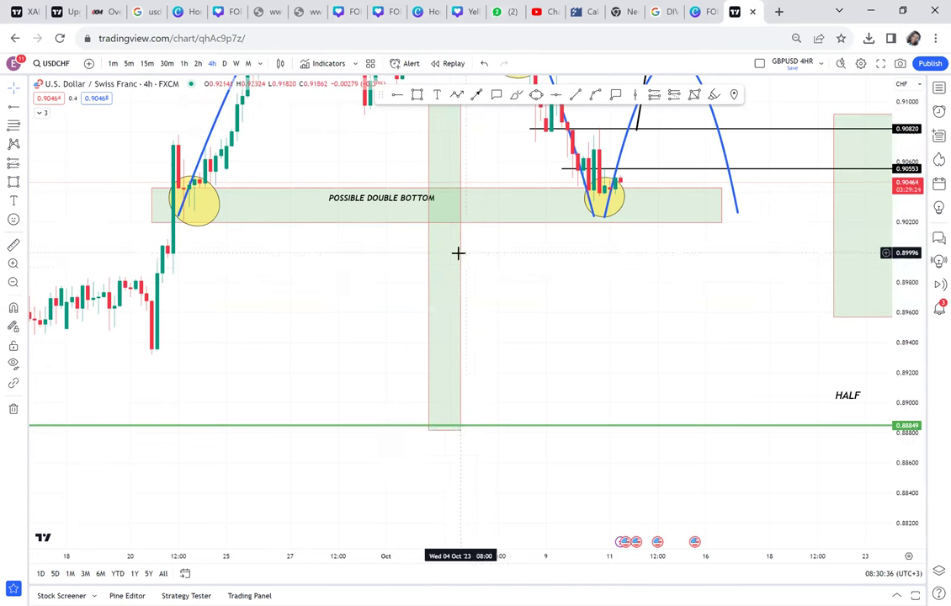
pyautogui.moveTo(460, 253); pyautogui.dragTo(444, 324)
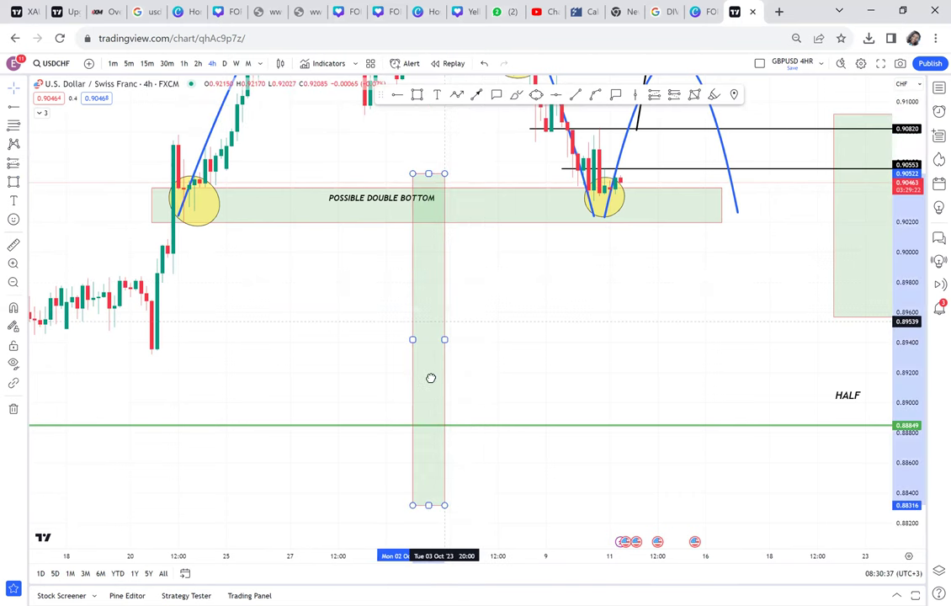
pyautogui.moveTo(435, 386); pyautogui.dragTo(435, 371)
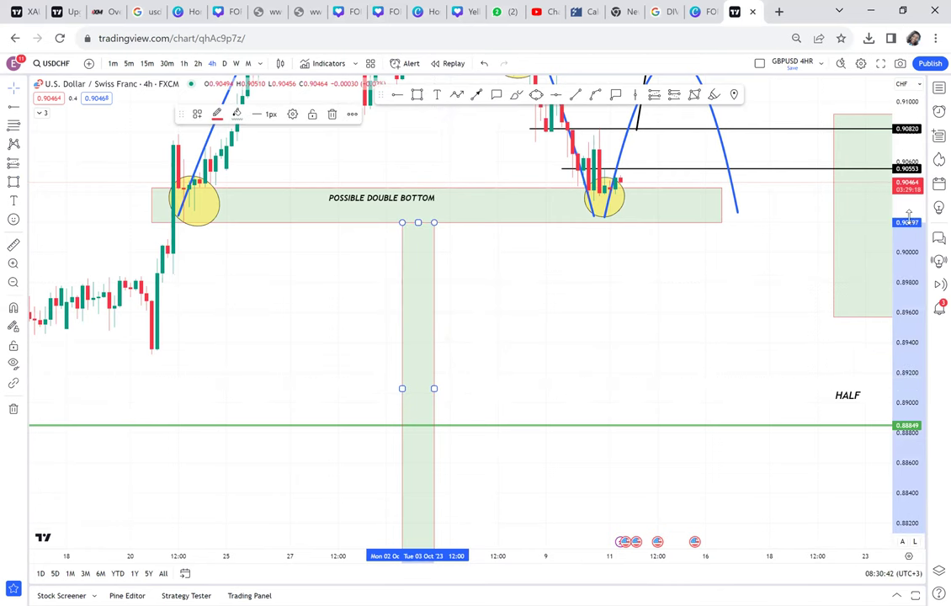
# Fill the narrow rectangle below the support zone yellow and place a green horizontal line at its lower edge, at 0.87998.
pyautogui.click(236, 113)
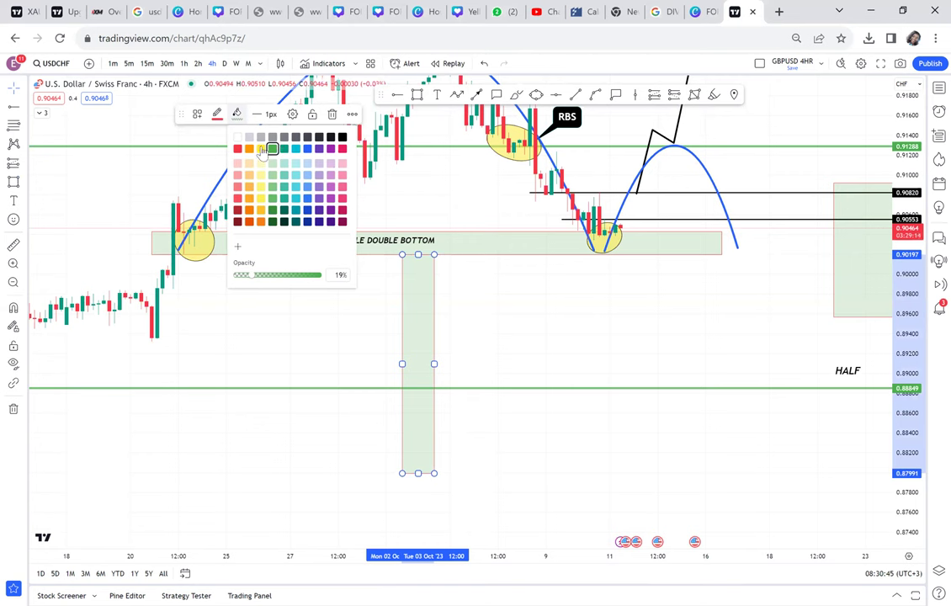
pyautogui.click(260, 148)
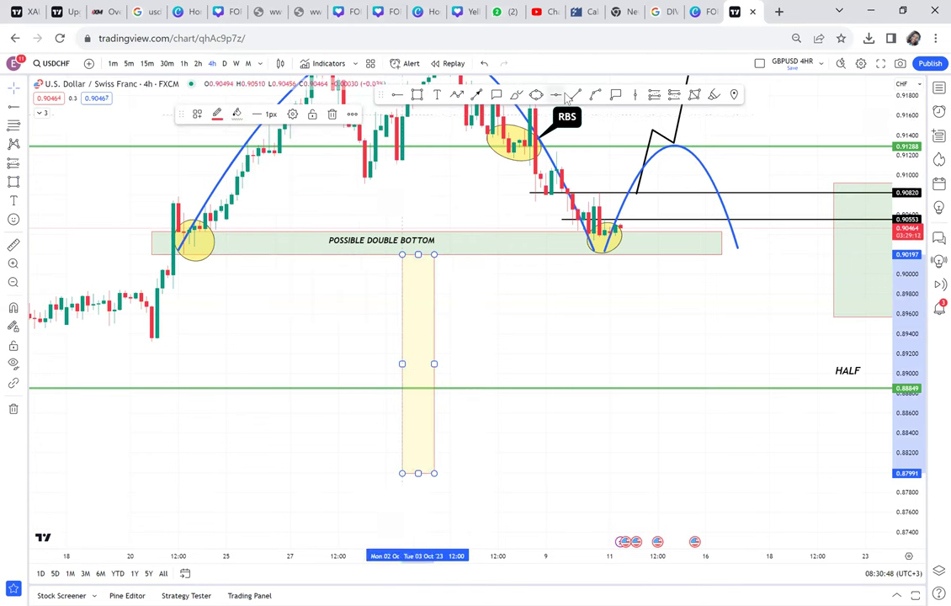
pyautogui.click(254, 432)
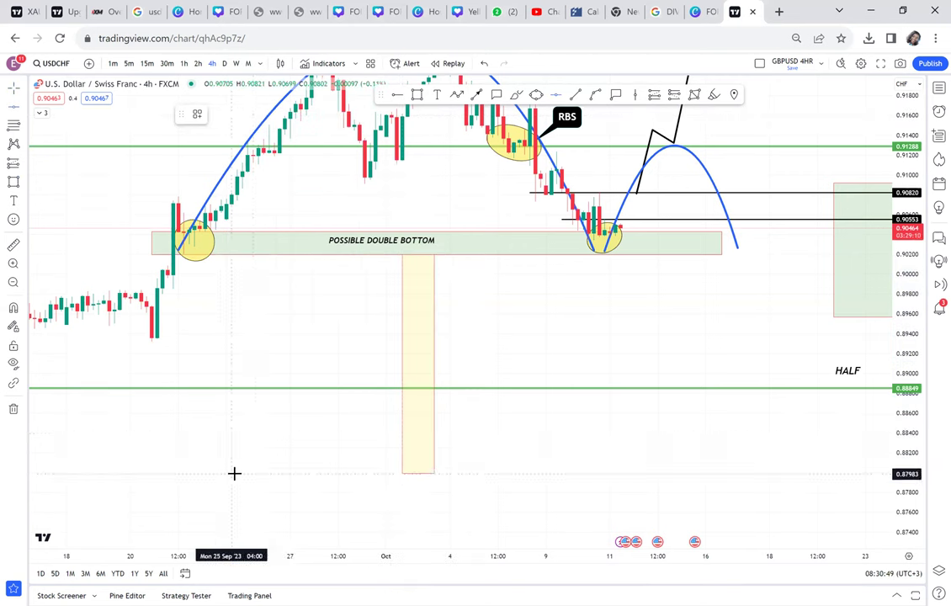
pyautogui.hotkey('alt', 'h')
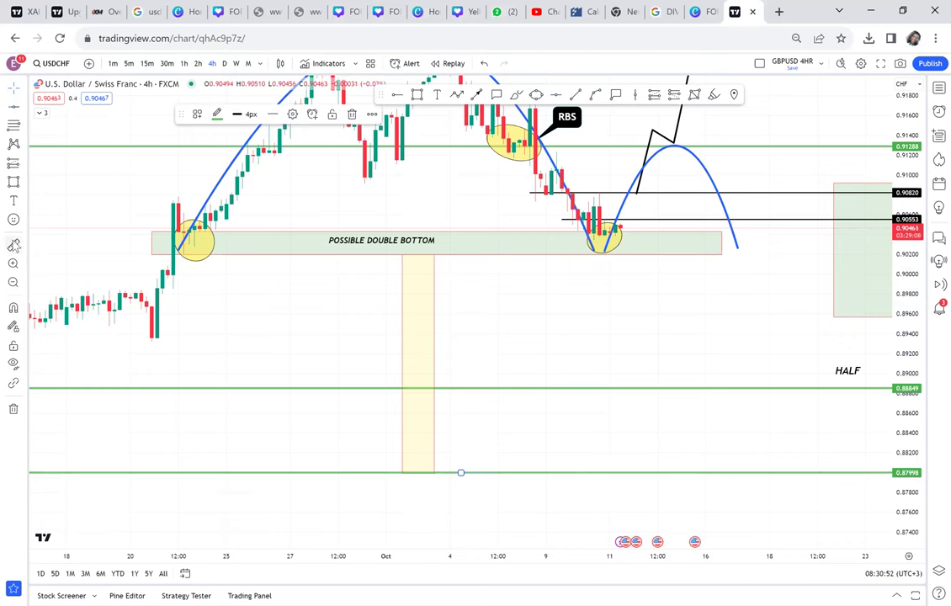
# Measure from the support zone's lower edge down to the 0.87998 line and place a black horizontal ray near halfway, at 0.89117.
pyautogui.click(14, 244)
pyautogui.click(217, 261)
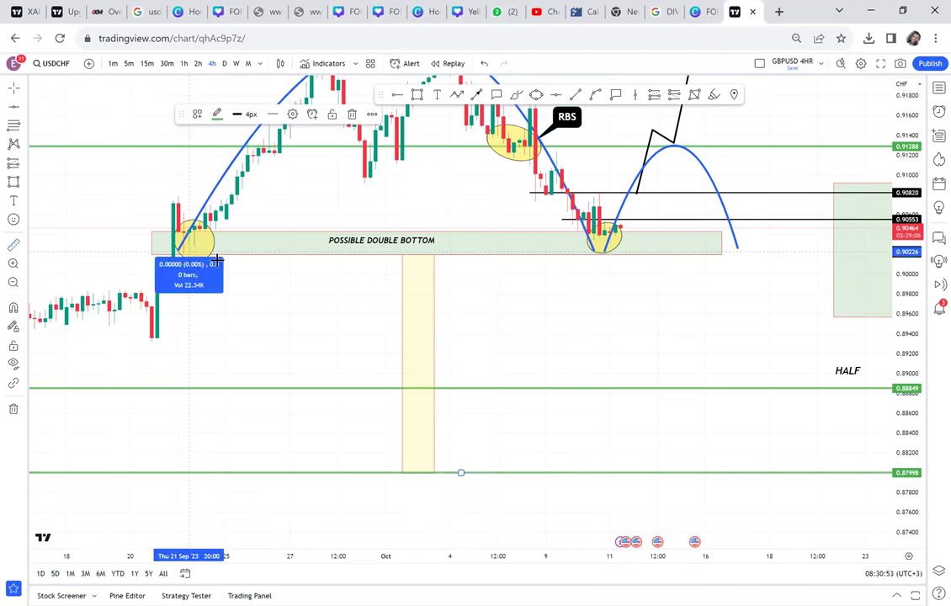
pyautogui.click(678, 470)
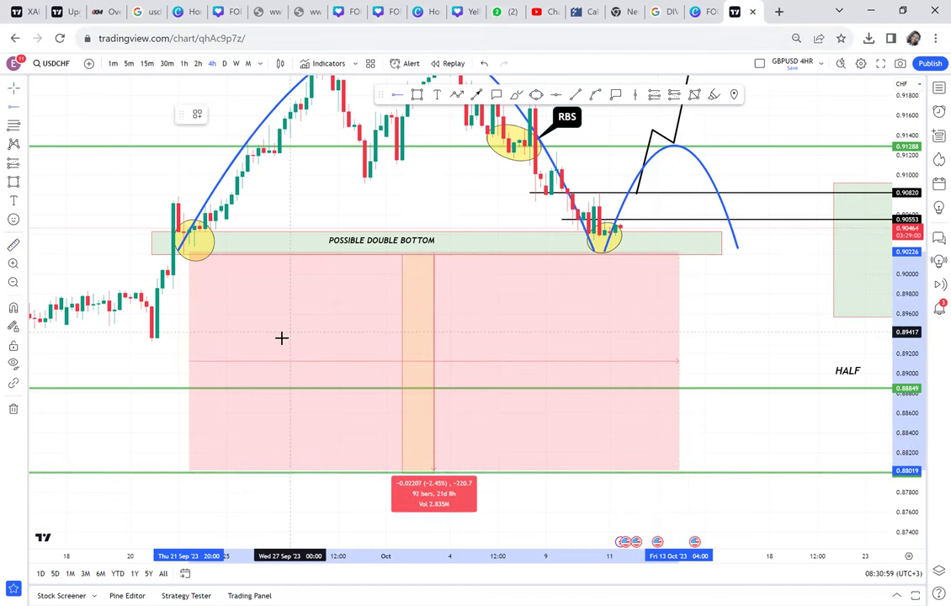
pyautogui.click(247, 361)
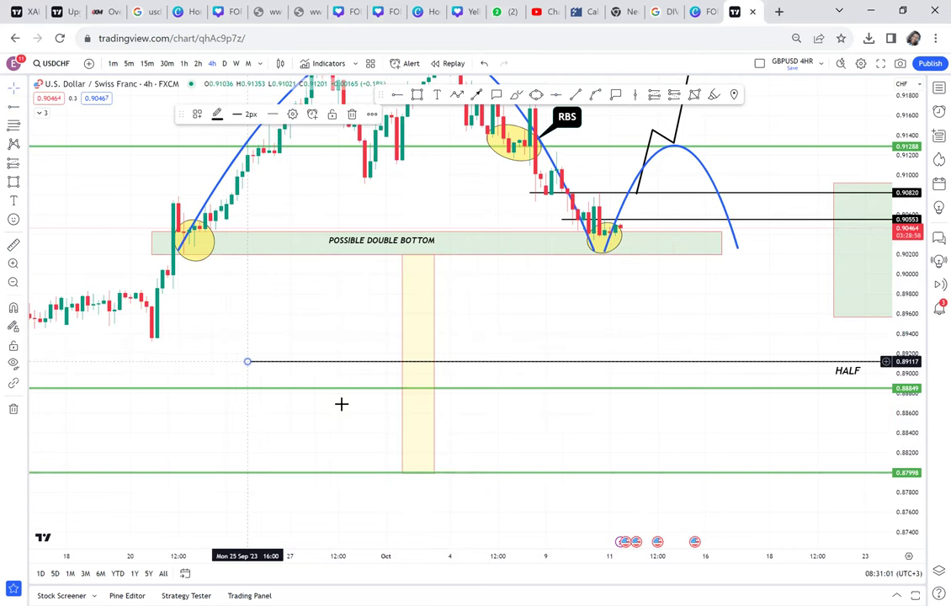
pyautogui.click(383, 474)
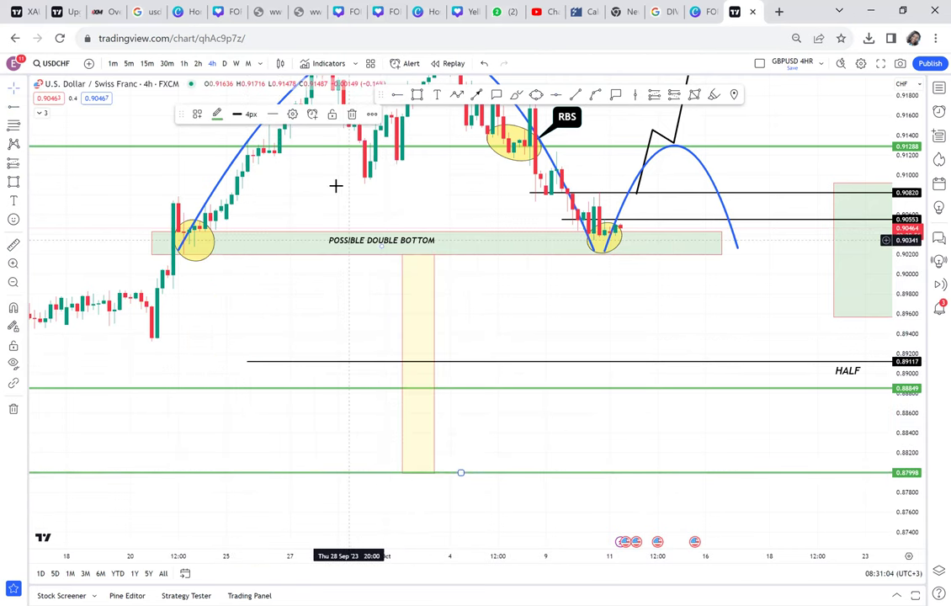
# Recolour the horizontal line at 0.87998 from green to red.
pyautogui.click(216, 114)
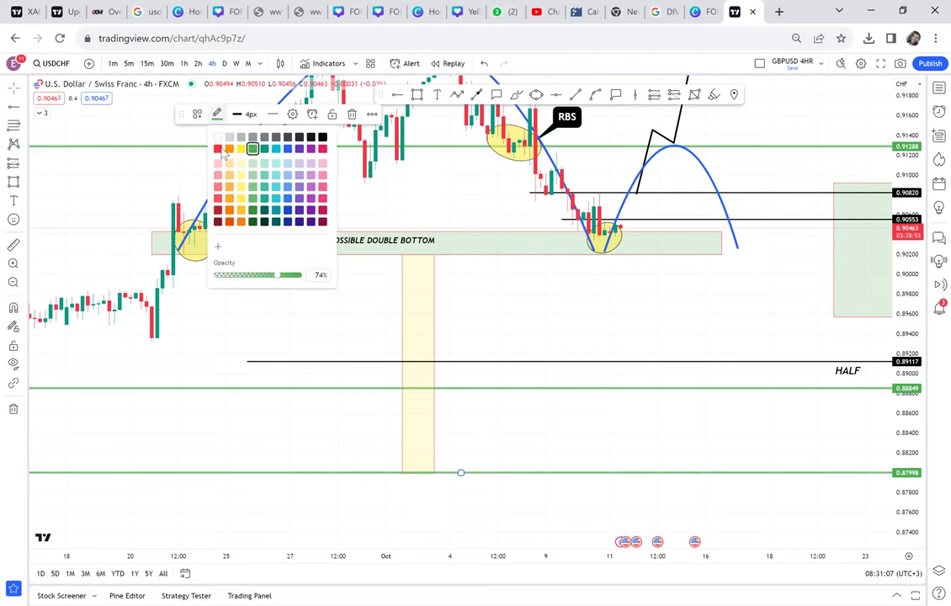
pyautogui.click(218, 149)
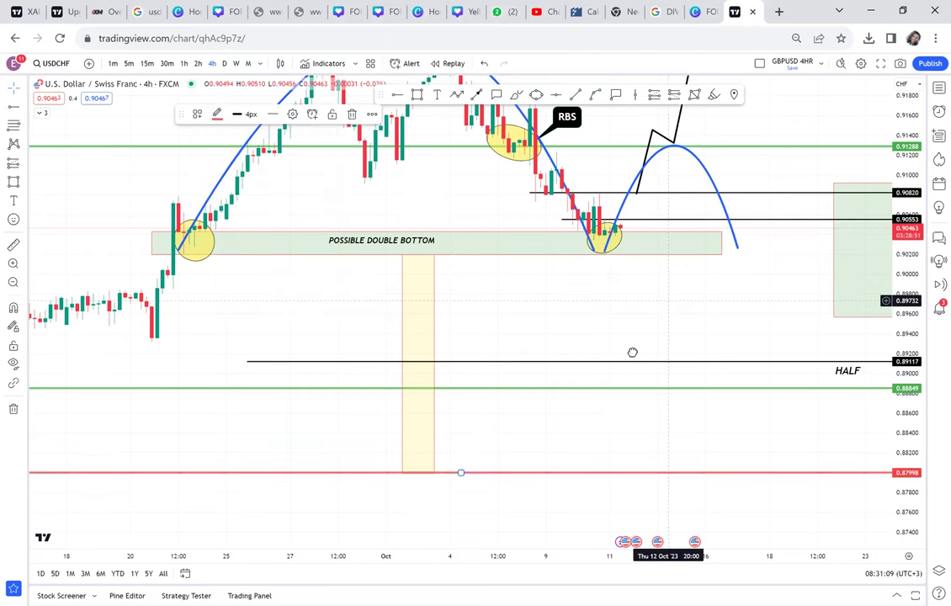
# Draw a downward zigzag path from the support zone's lower edge, retesting the zone and the 0.89117 halfway ray, ending near the red line at about 0.88014.
pyautogui.scroll(2, 543, 307)
pyautogui.click(457, 94)
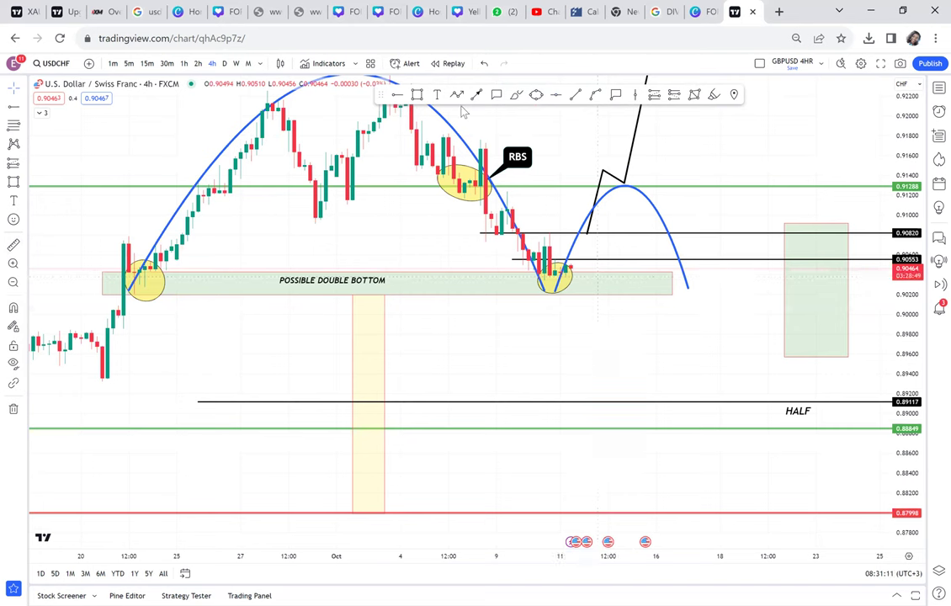
pyautogui.click(597, 294)
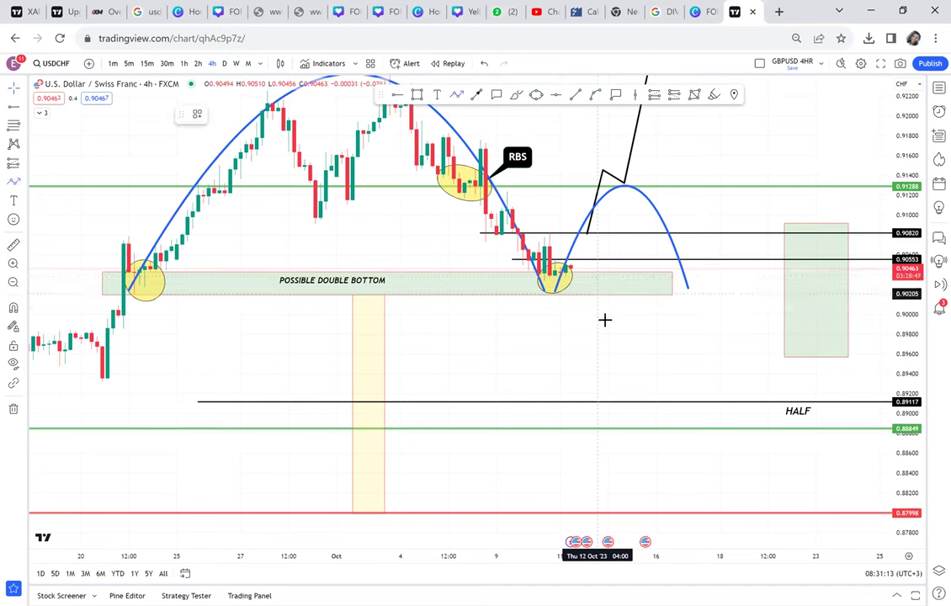
pyautogui.click(603, 319)
pyautogui.click(625, 293)
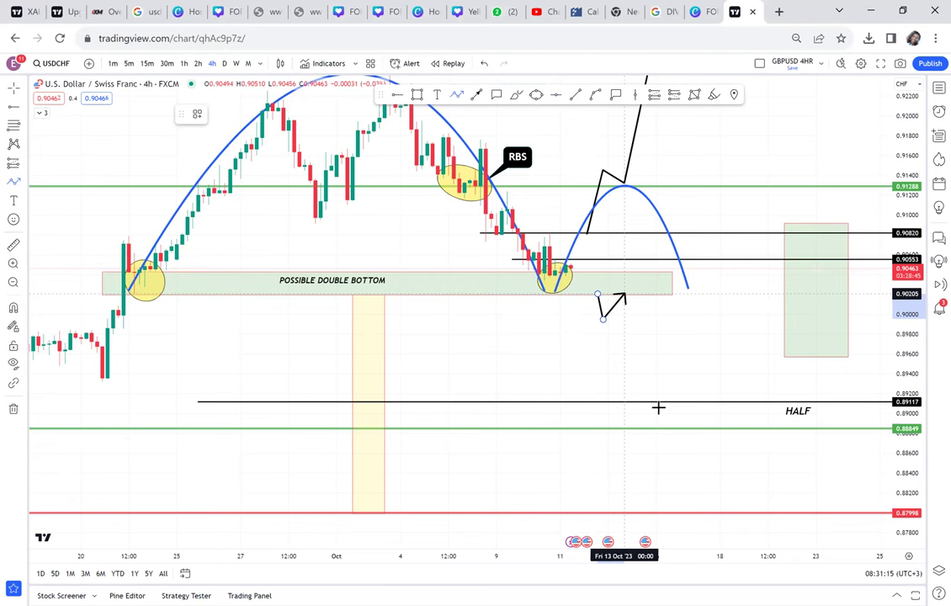
pyautogui.doubleClick(673, 450)
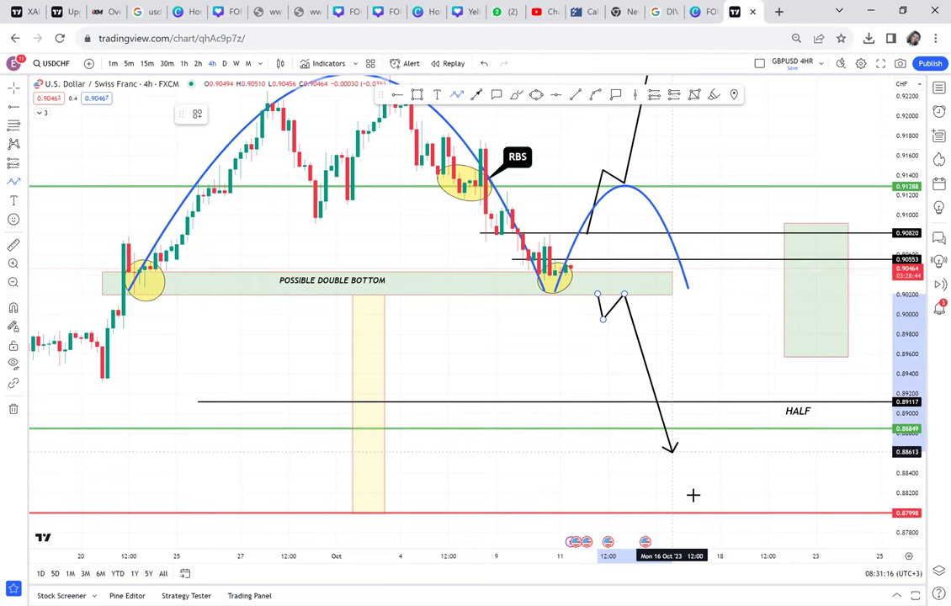
pyautogui.click(678, 416)
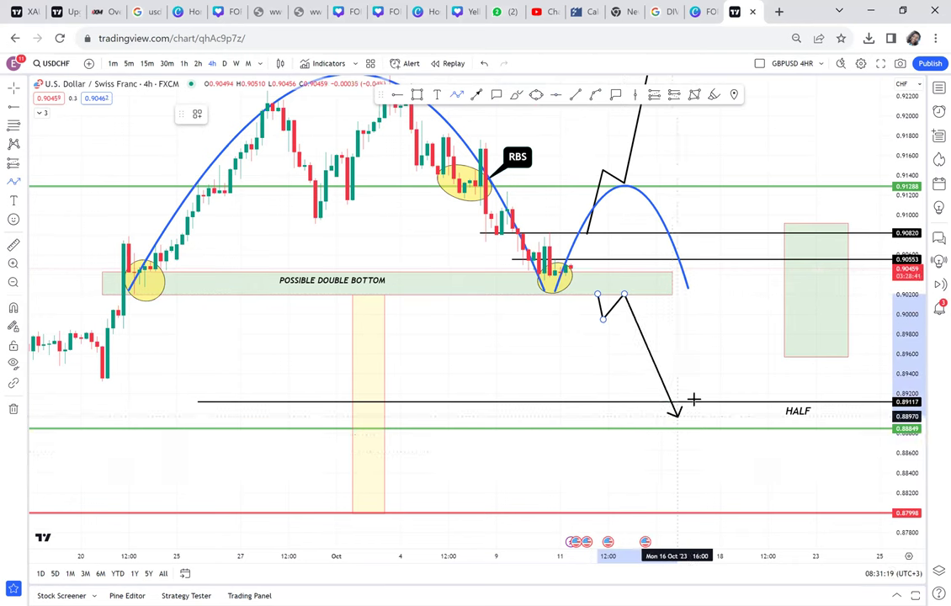
pyautogui.doubleClick(693, 399)
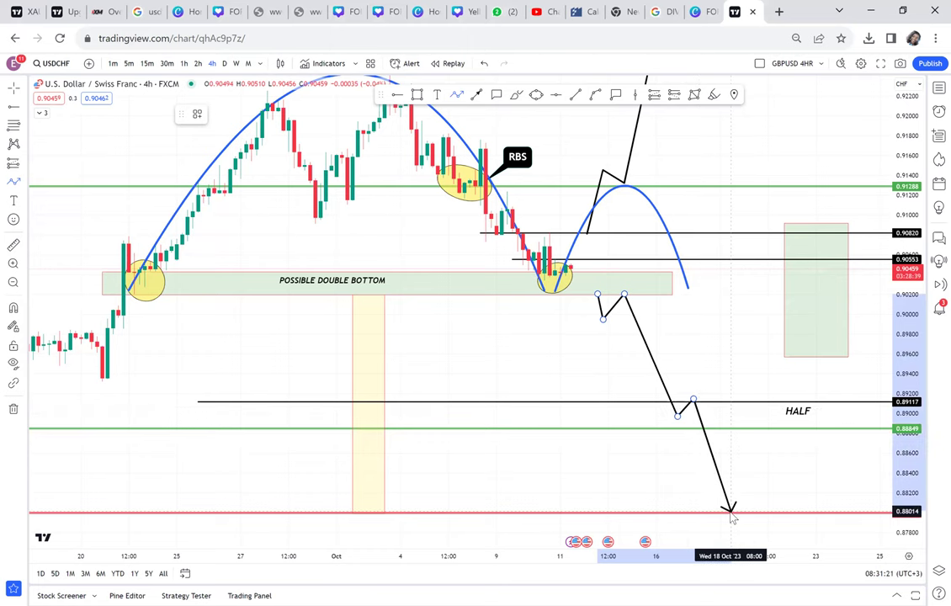
pyautogui.doubleClick(731, 510)
pyautogui.moveTo(726, 449); pyautogui.dragTo(742, 496)
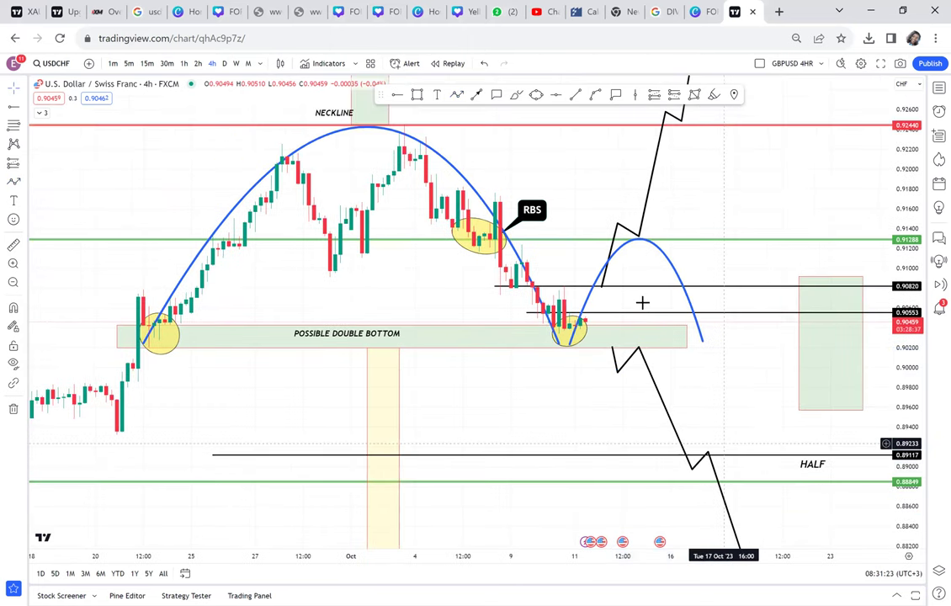